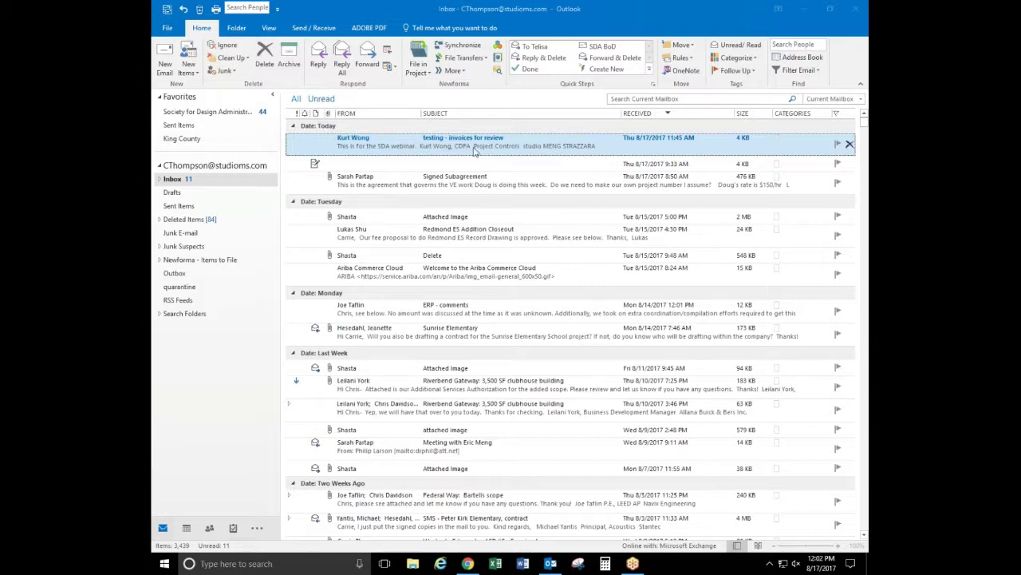
Filter the inbox to unread messages, show all again, then remove a narrow icon column
{"action": "left_click", "coordinate": [321, 99]}
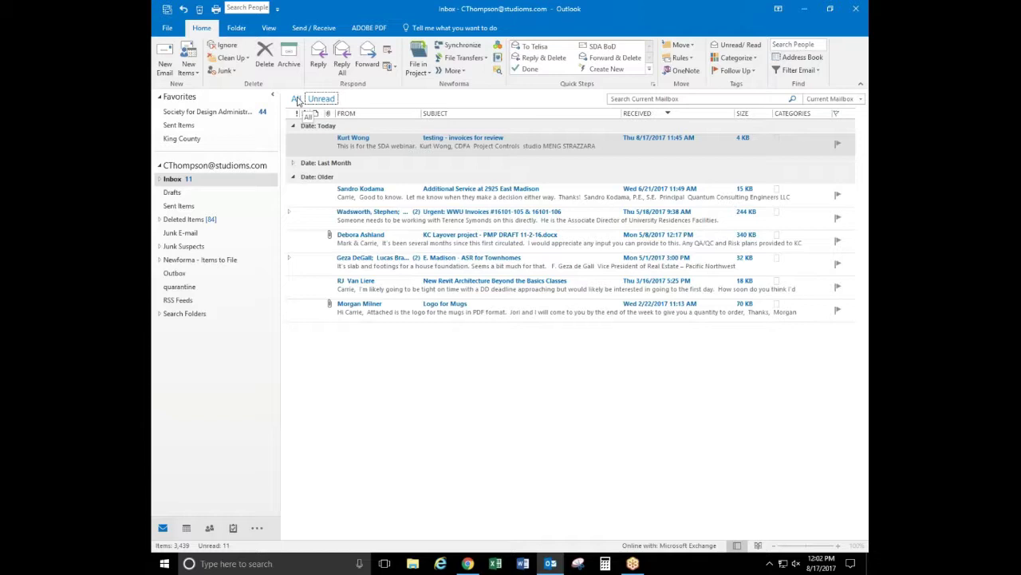
{"action": "left_click", "coordinate": [296, 99]}
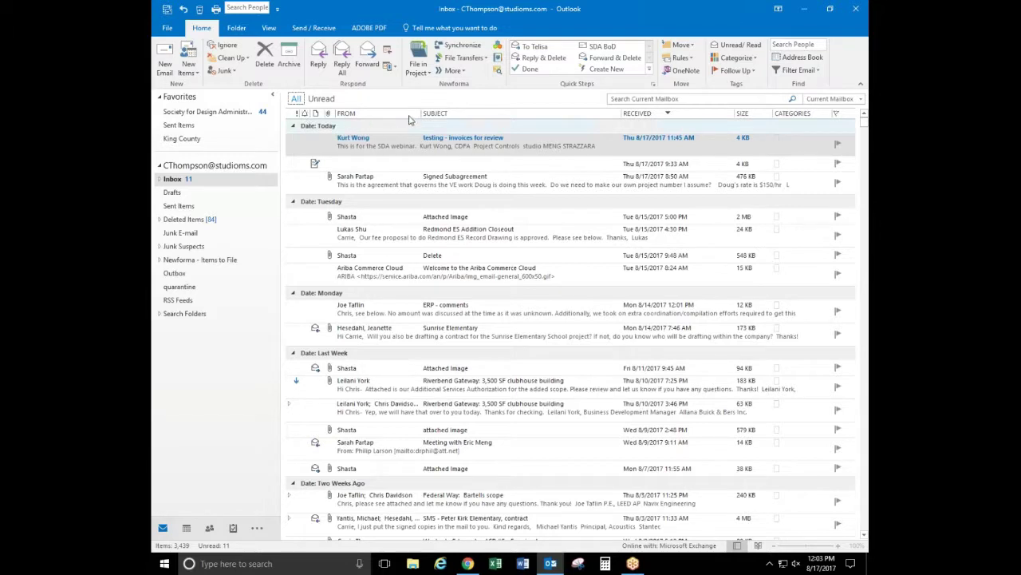
{"action": "right_click", "coordinate": [306, 115]}
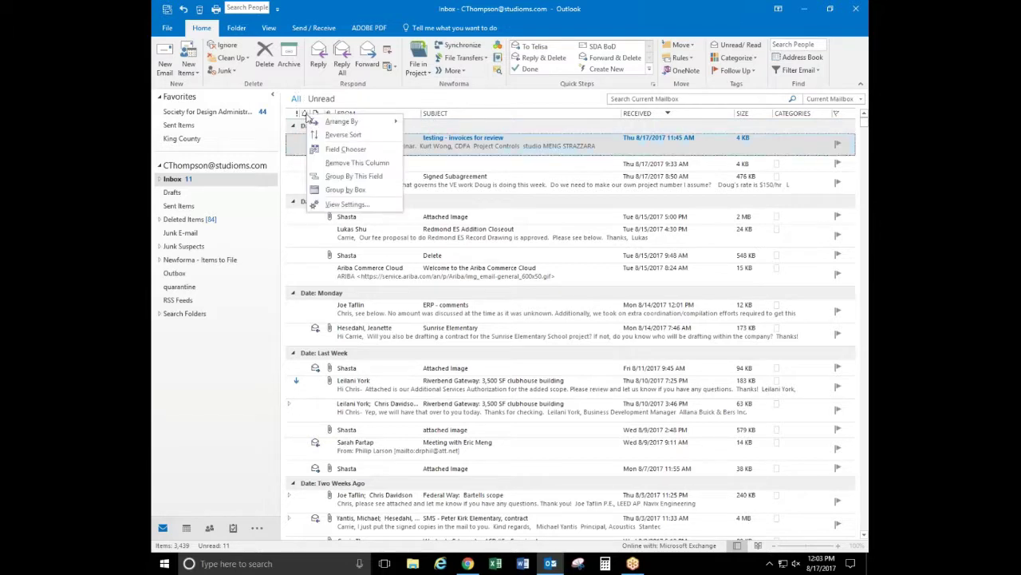
{"action": "left_click", "coordinate": [348, 162]}
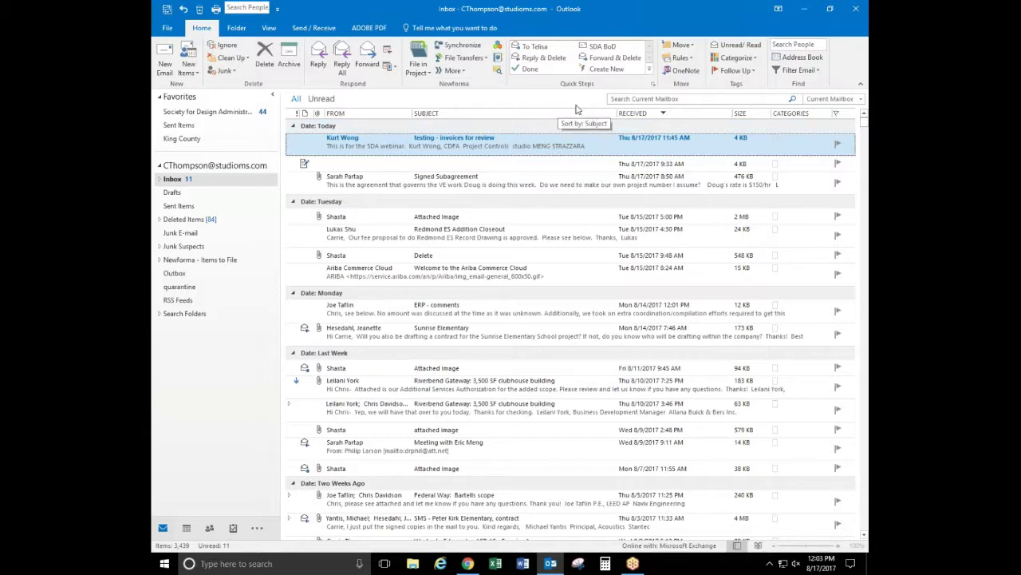
Add the Cc field as a message-list column from Field Chooser, then remove it again
{"action": "right_click", "coordinate": [380, 120]}
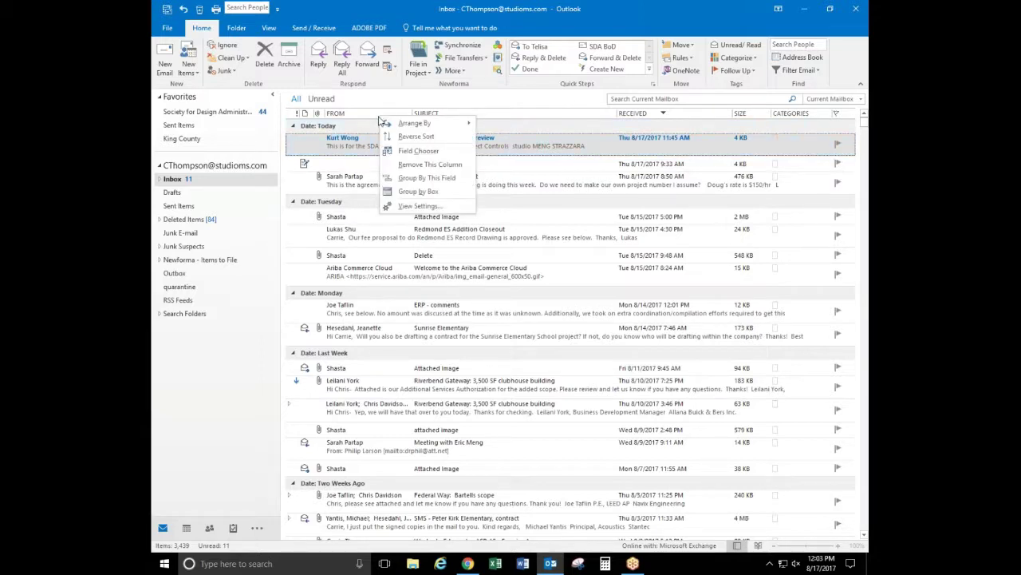
{"action": "left_click", "coordinate": [434, 155]}
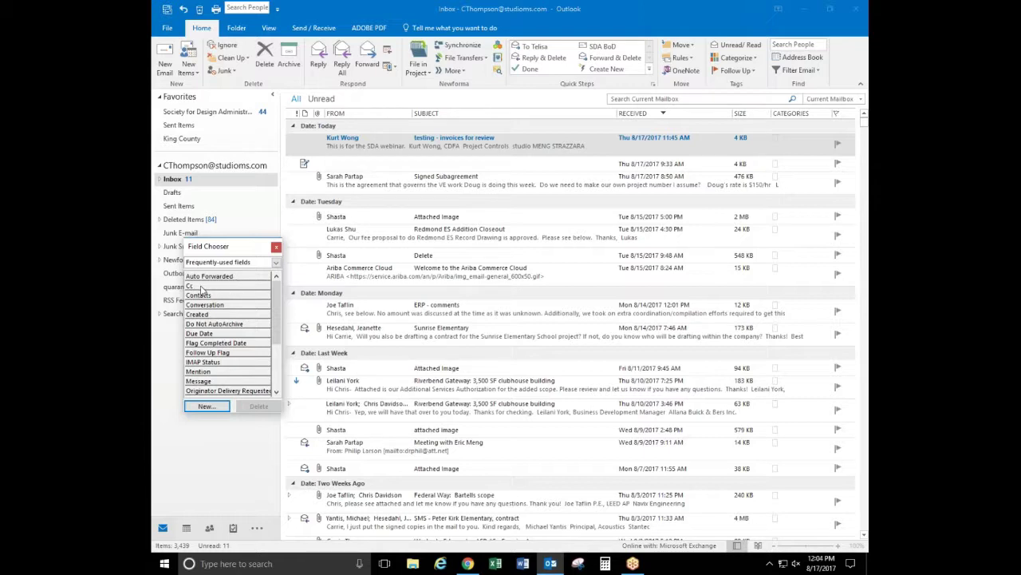
{"action": "left_click", "coordinate": [200, 288]}
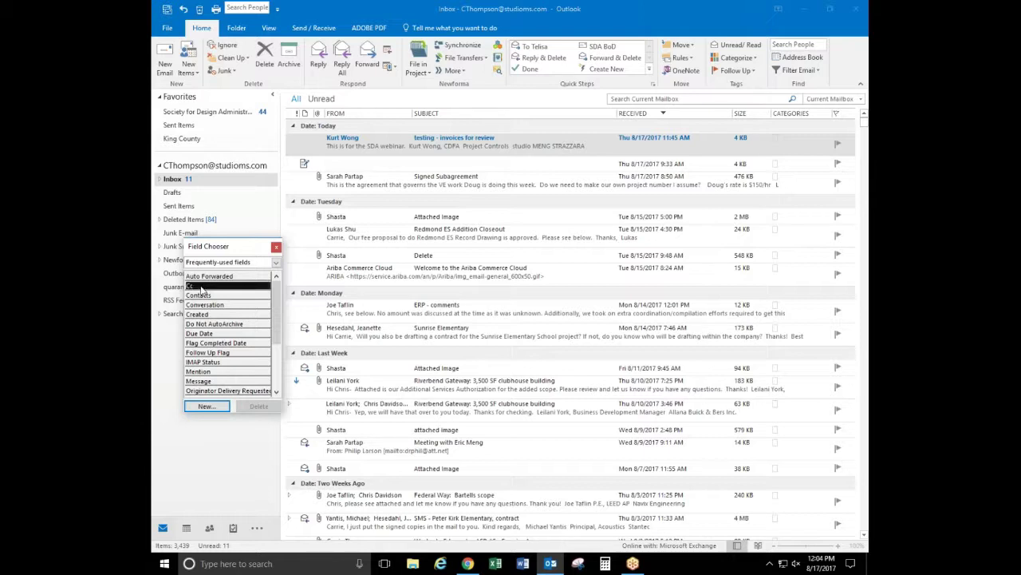
{"action": "left_click_drag", "start_coordinate": [200, 291], "coordinate": [416, 117]}
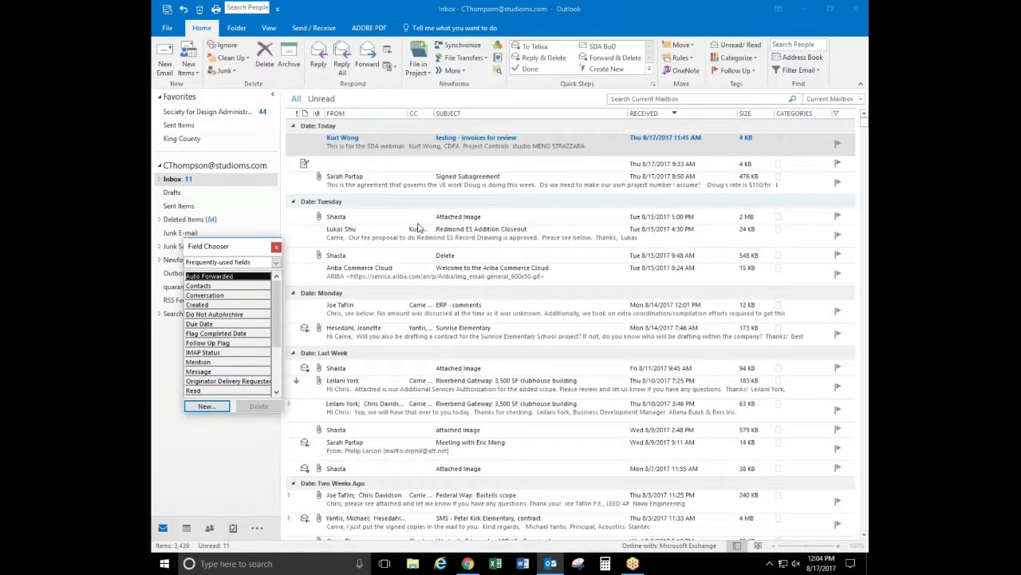
{"action": "right_click", "coordinate": [421, 118]}
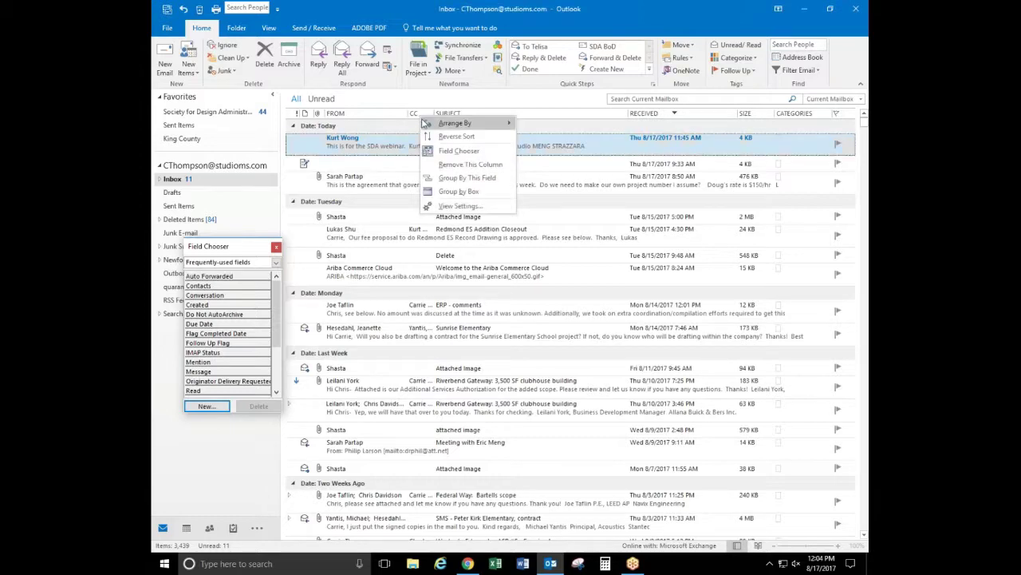
{"action": "left_click", "coordinate": [438, 165]}
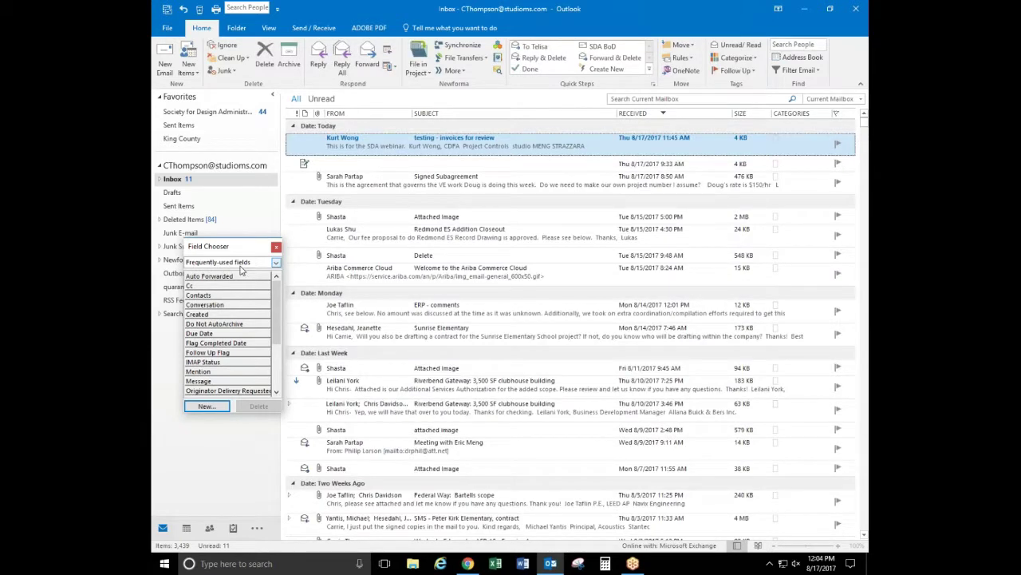
{"action": "left_click", "coordinate": [275, 263]}
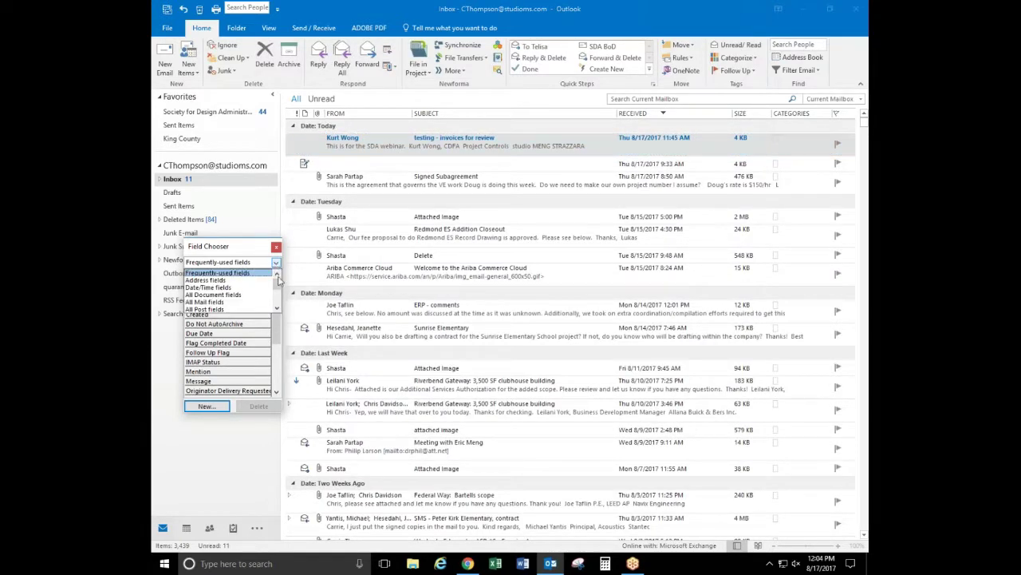
{"action": "left_click_drag", "start_coordinate": [279, 287], "coordinate": [262, 256]}
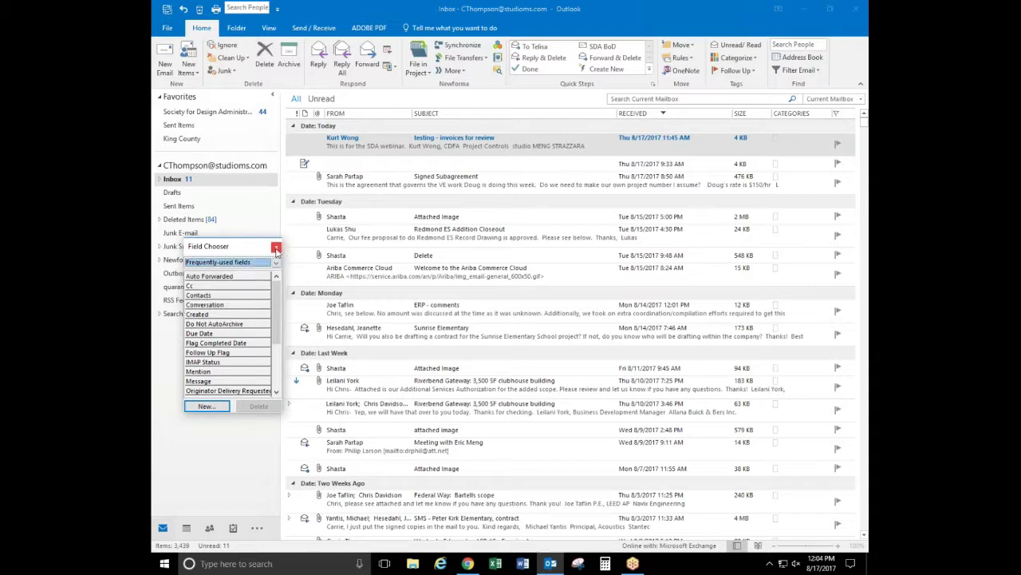
{"action": "left_click", "coordinate": [277, 247]}
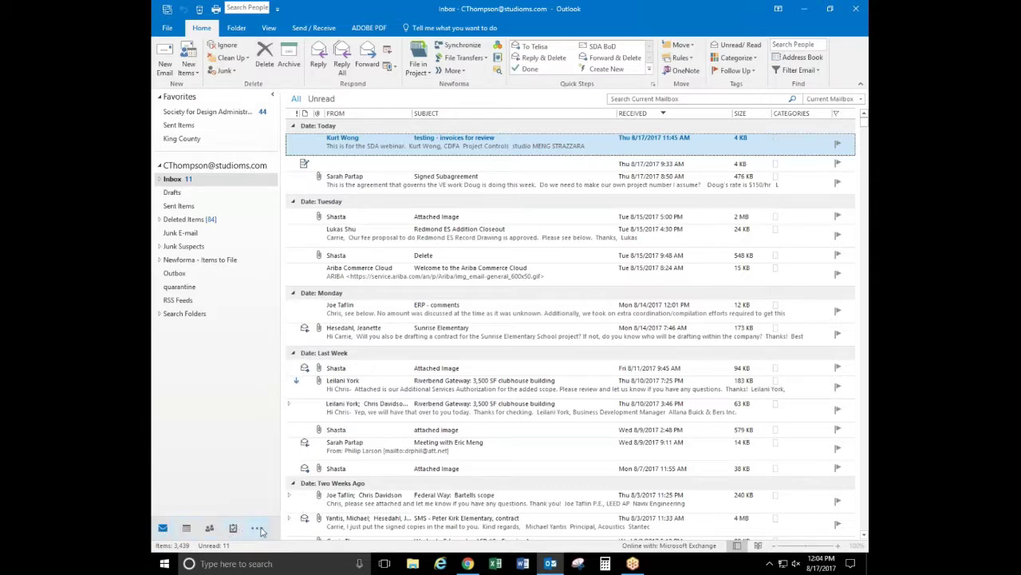
Uncheck Compact Navigation in Navigation Options so the navigation items show as text labels
{"action": "left_click", "coordinate": [260, 530]}
{"action": "left_click", "coordinate": [302, 477]}
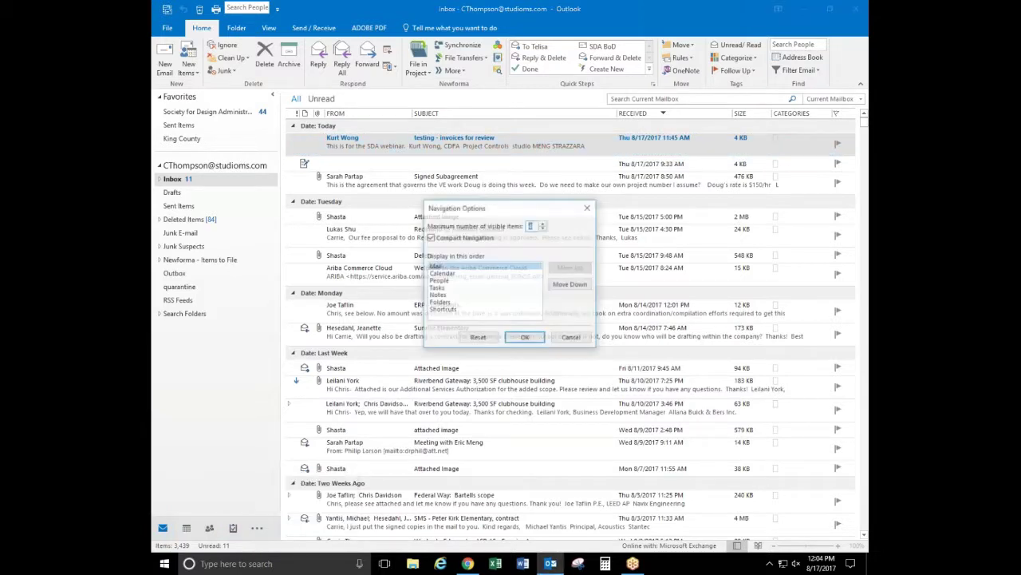
{"action": "left_click", "coordinate": [439, 238]}
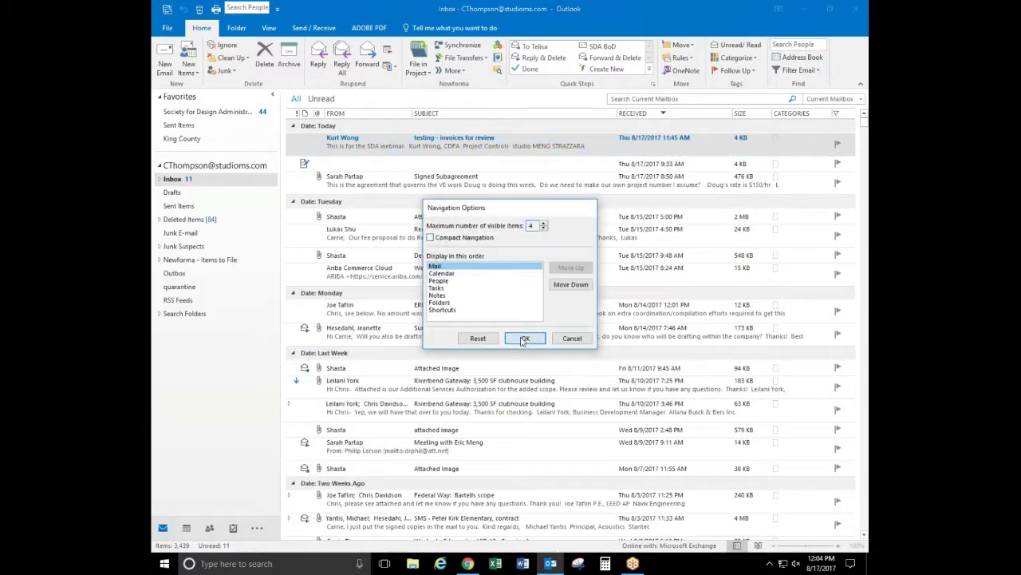
{"action": "left_click", "coordinate": [524, 338]}
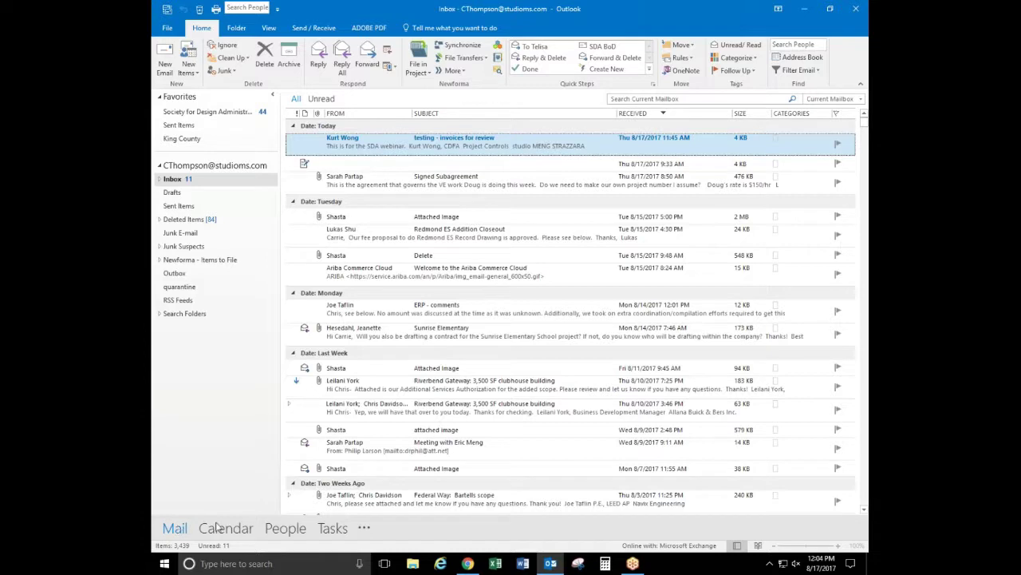
{"action": "mouse_move", "coordinate": [333, 530]}
Move Calendar above Mail in the navigation display order
{"action": "left_click", "coordinate": [364, 529]}
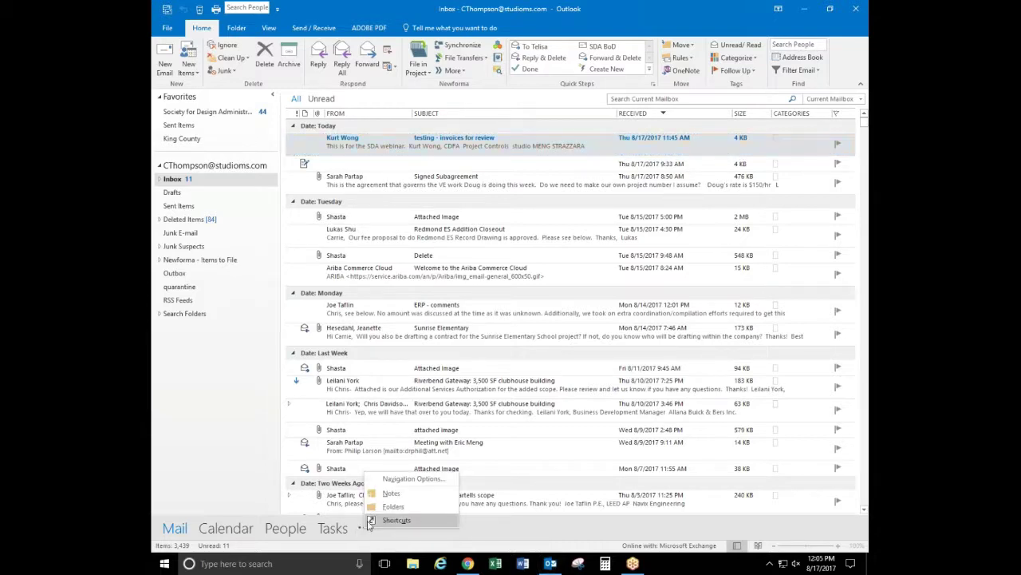
{"action": "left_click", "coordinate": [412, 480]}
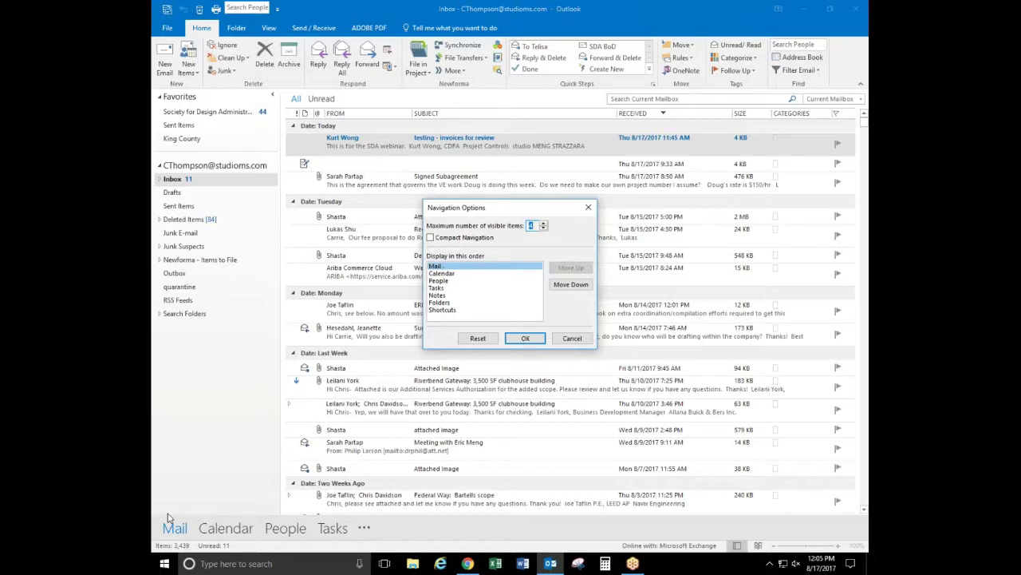
{"action": "left_click", "coordinate": [444, 274]}
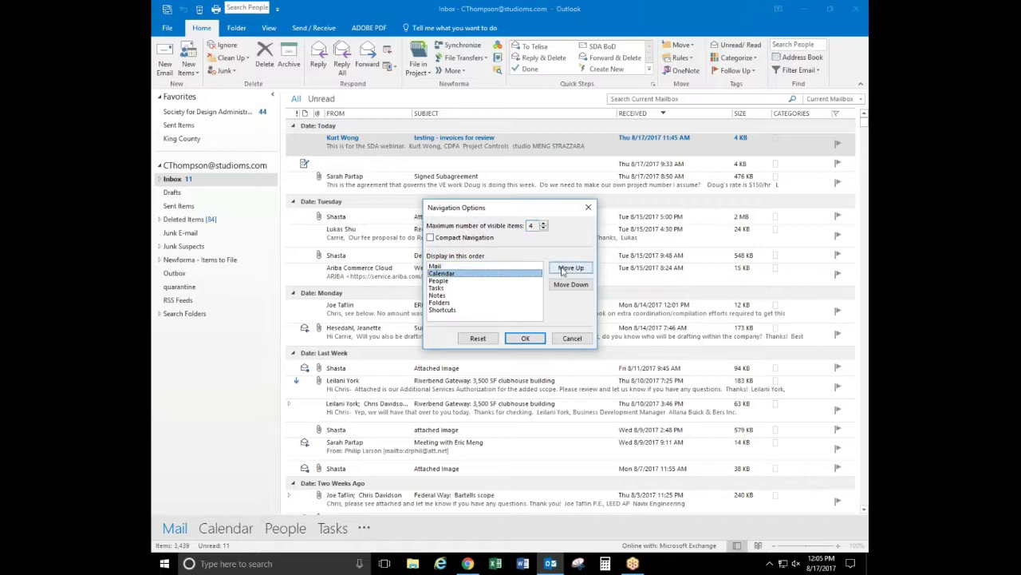
{"action": "left_click", "coordinate": [563, 270]}
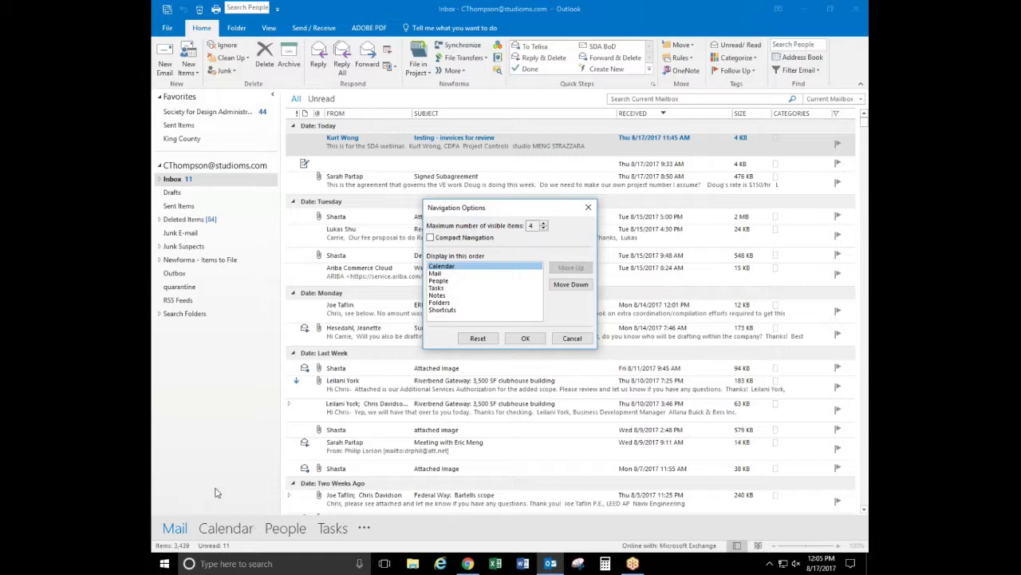
{"action": "left_click", "coordinate": [518, 338]}
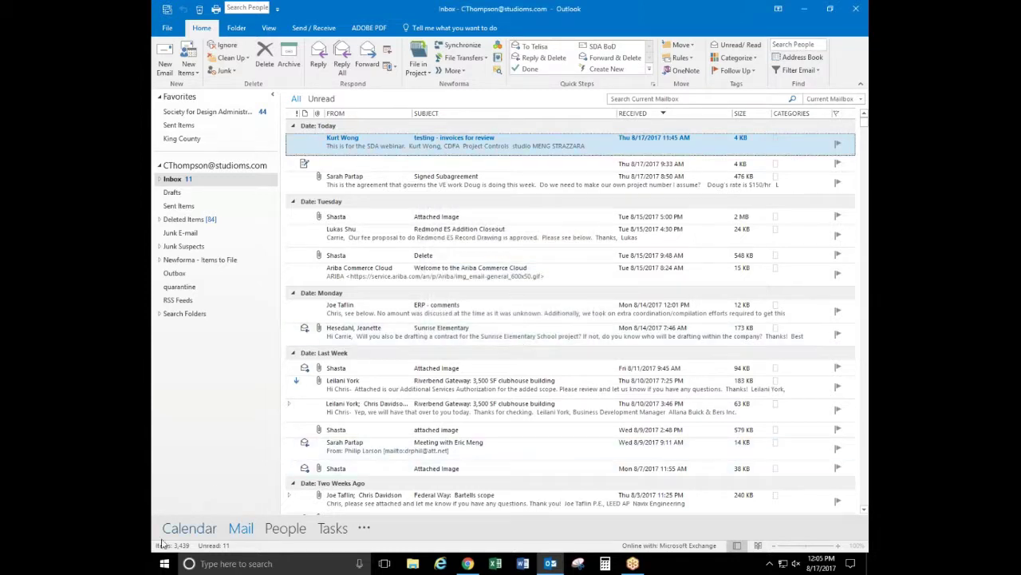
{"action": "mouse_move", "coordinate": [193, 533]}
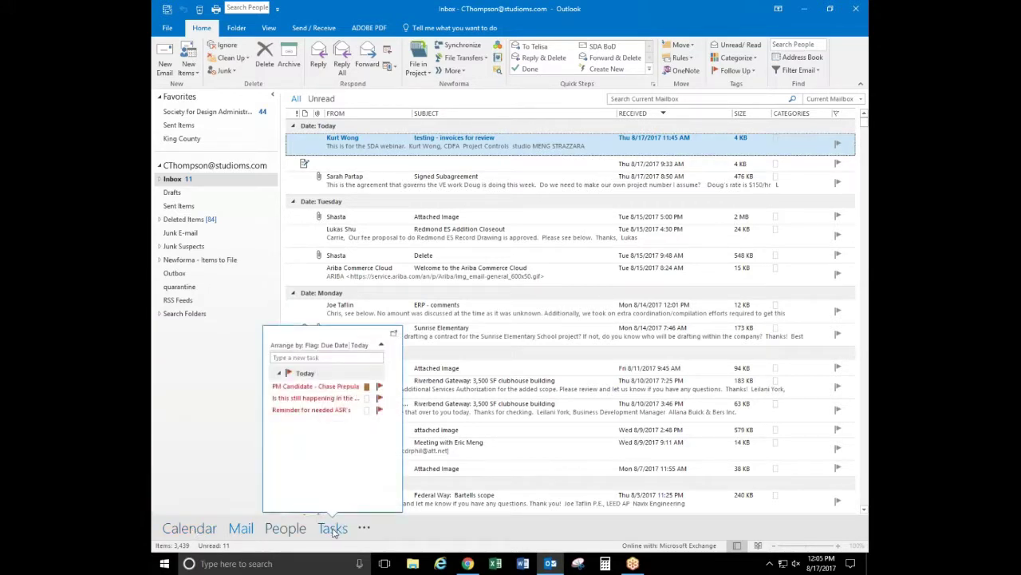
Limit the navigation bar to 3 visible items
{"action": "left_click", "coordinate": [364, 529]}
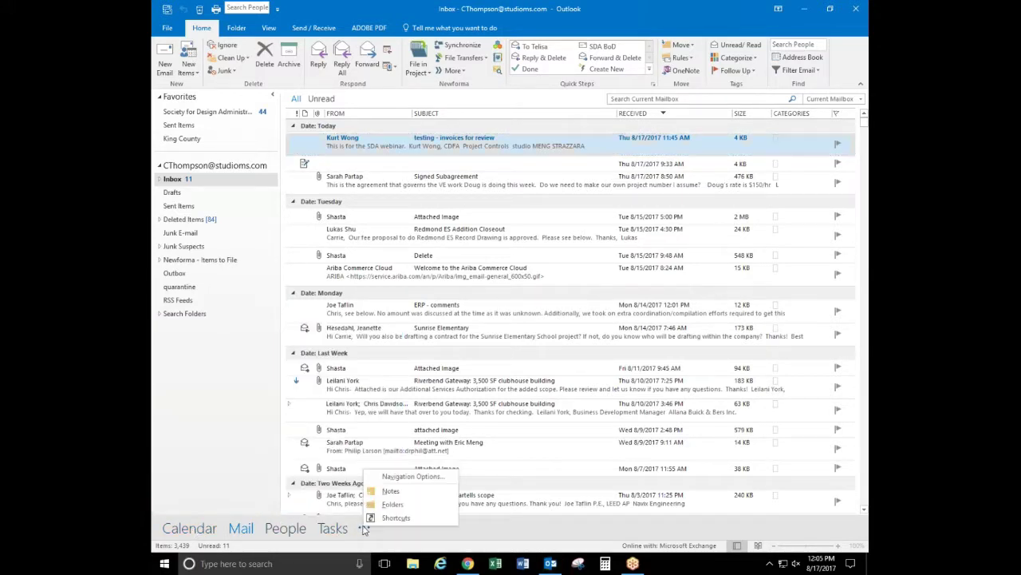
{"action": "left_click", "coordinate": [391, 490]}
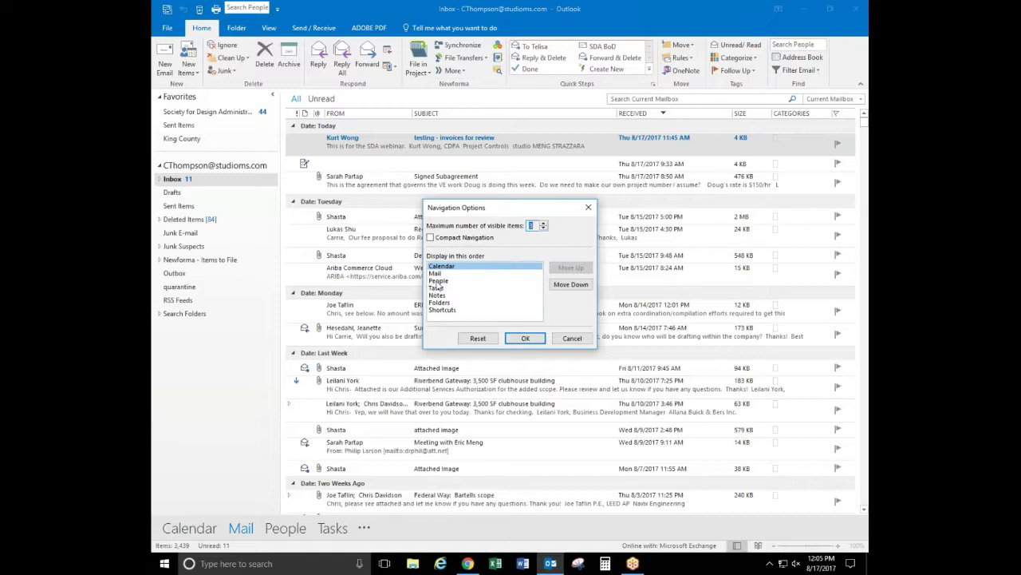
{"action": "left_click", "coordinate": [523, 338]}
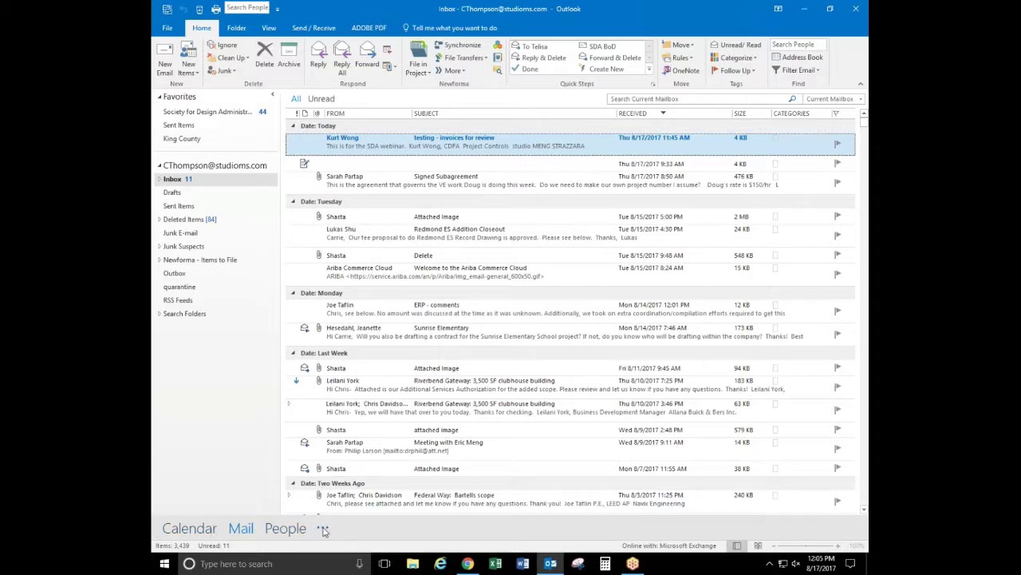
Turn Compact Navigation back on and move Mail back to the top of the order
{"action": "left_click", "coordinate": [324, 529]}
{"action": "left_click", "coordinate": [363, 467]}
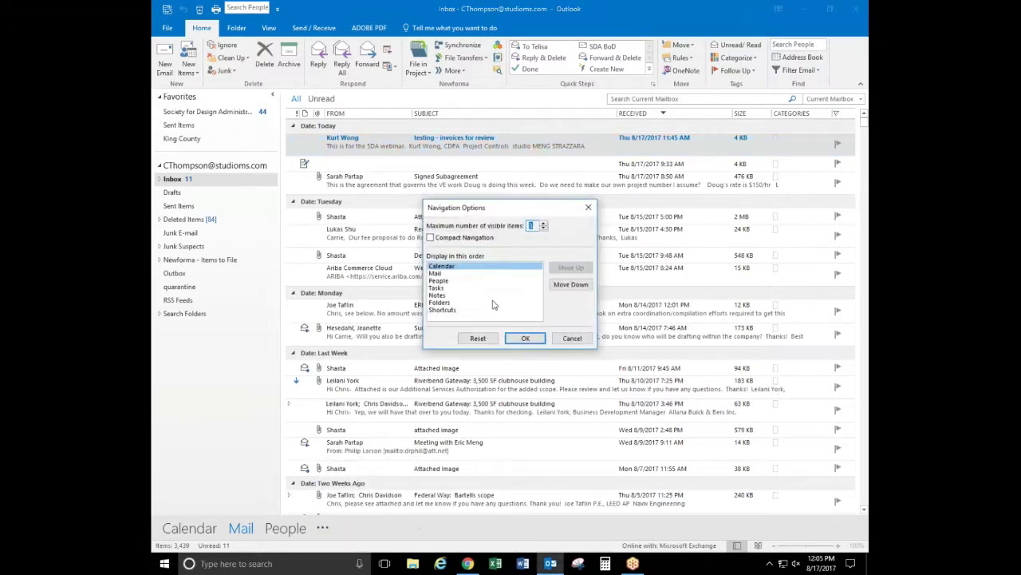
{"action": "left_click", "coordinate": [450, 239]}
{"action": "left_click", "coordinate": [437, 273]}
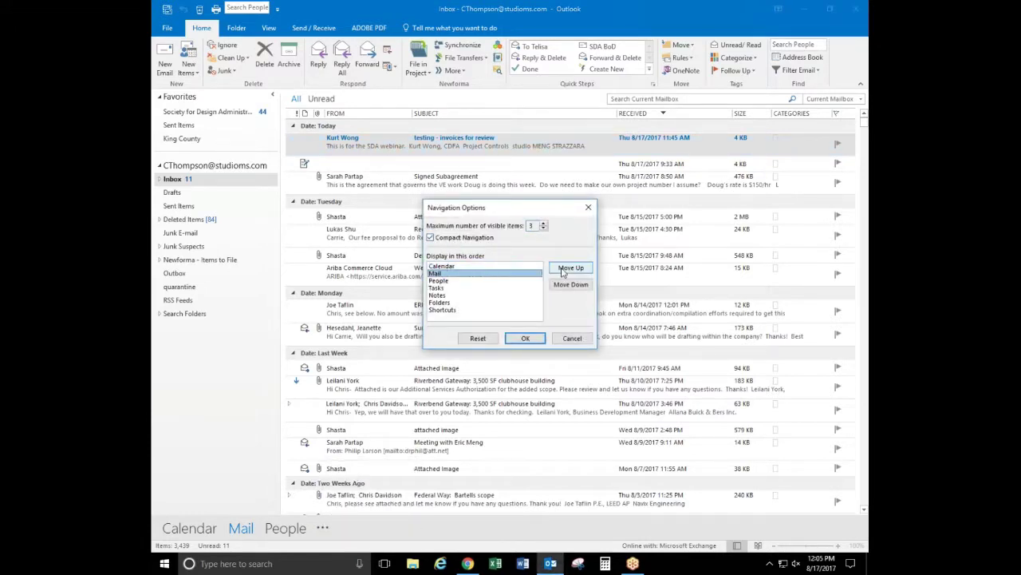
{"action": "left_click", "coordinate": [569, 268]}
{"action": "left_click", "coordinate": [525, 338]}
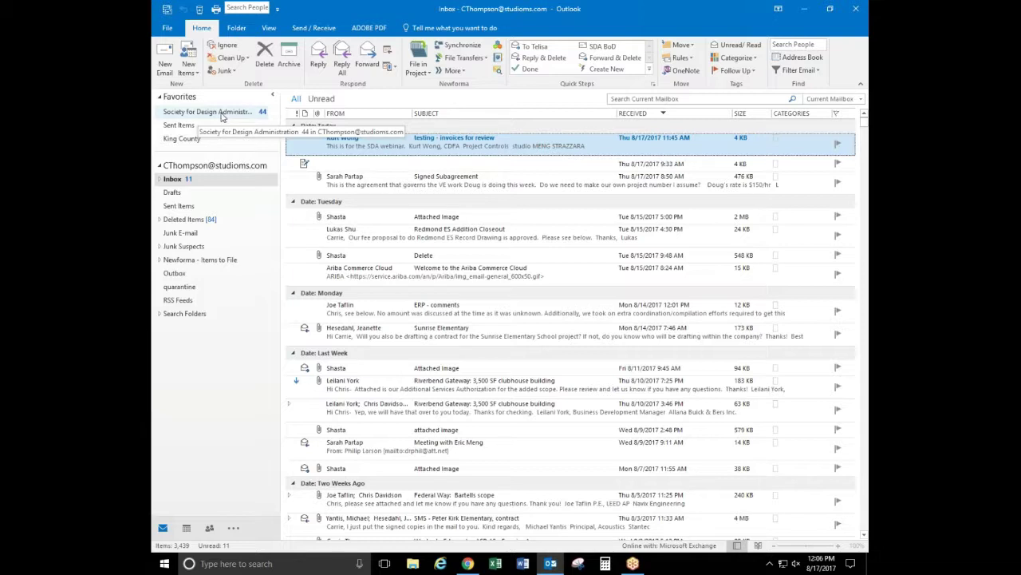
Expand the Inbox subfolders, then dismiss the Society for Design Administration folder's menu unchanged
{"action": "left_click", "coordinate": [161, 181]}
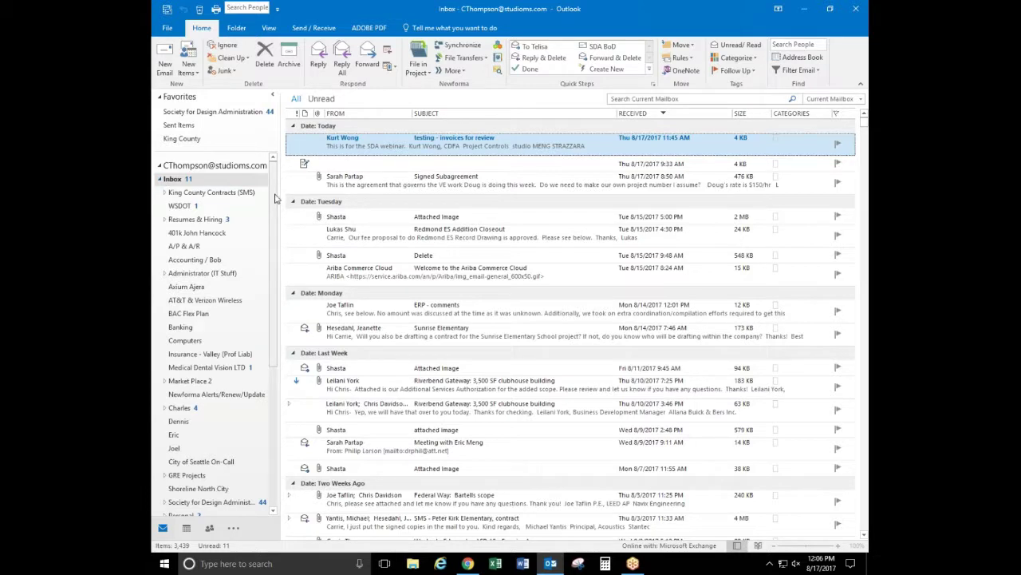
{"action": "left_click_drag", "start_coordinate": [276, 195], "coordinate": [279, 243]}
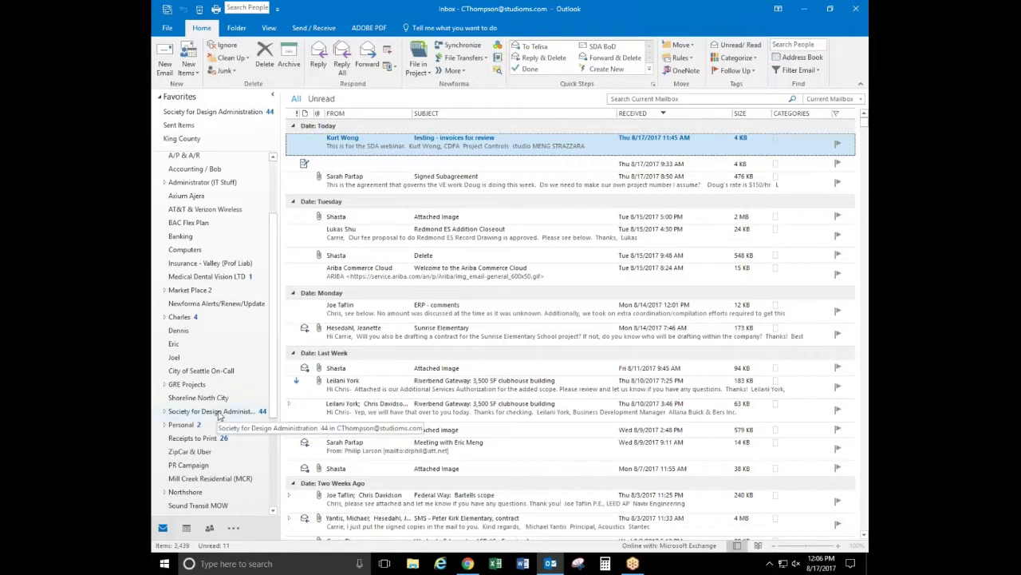
{"action": "scroll", "coordinate": [267, 403], "scroll_direction": "up", "scroll_amount": 3}
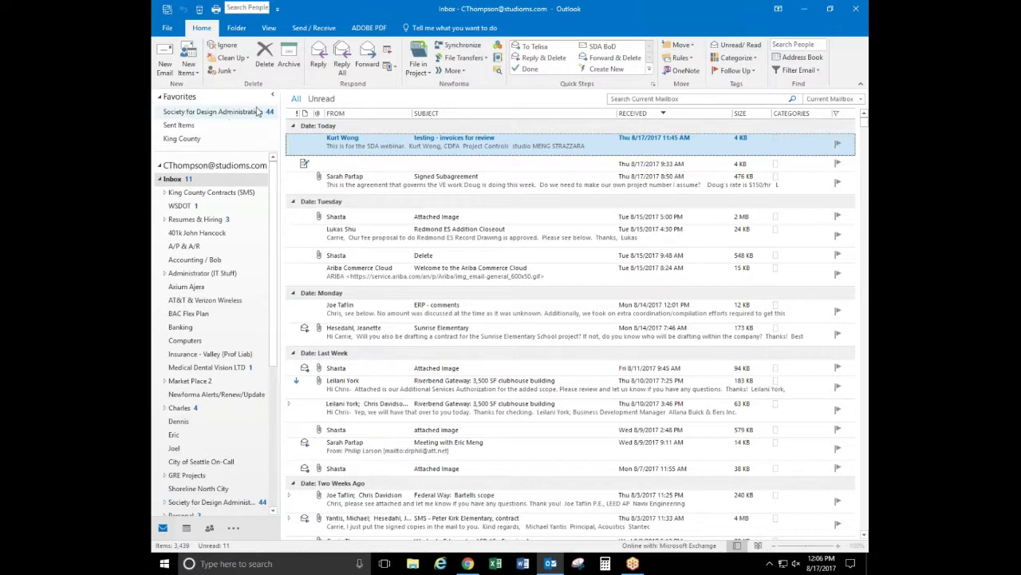
{"action": "right_click", "coordinate": [212, 503]}
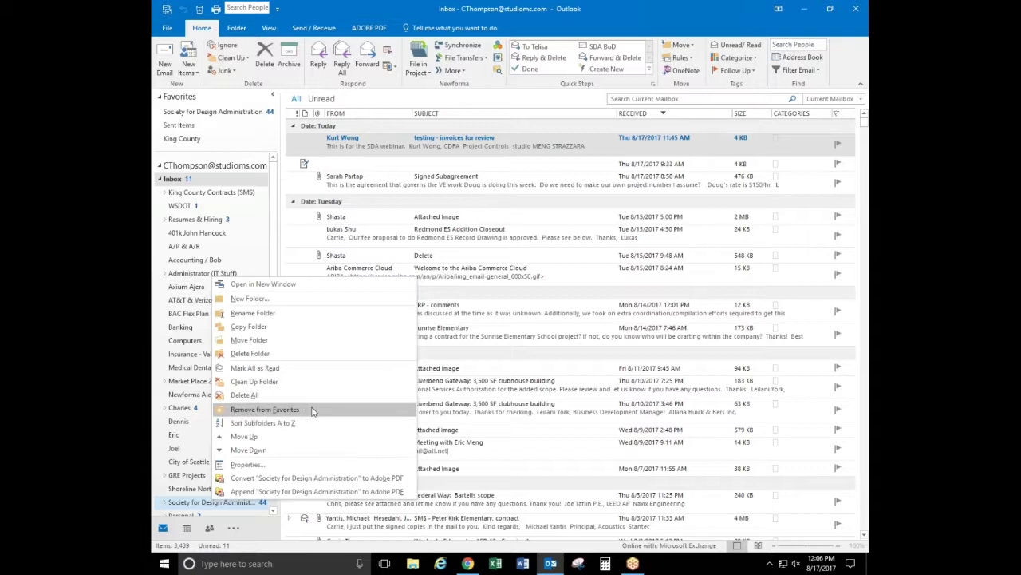
{"action": "left_click", "coordinate": [431, 391]}
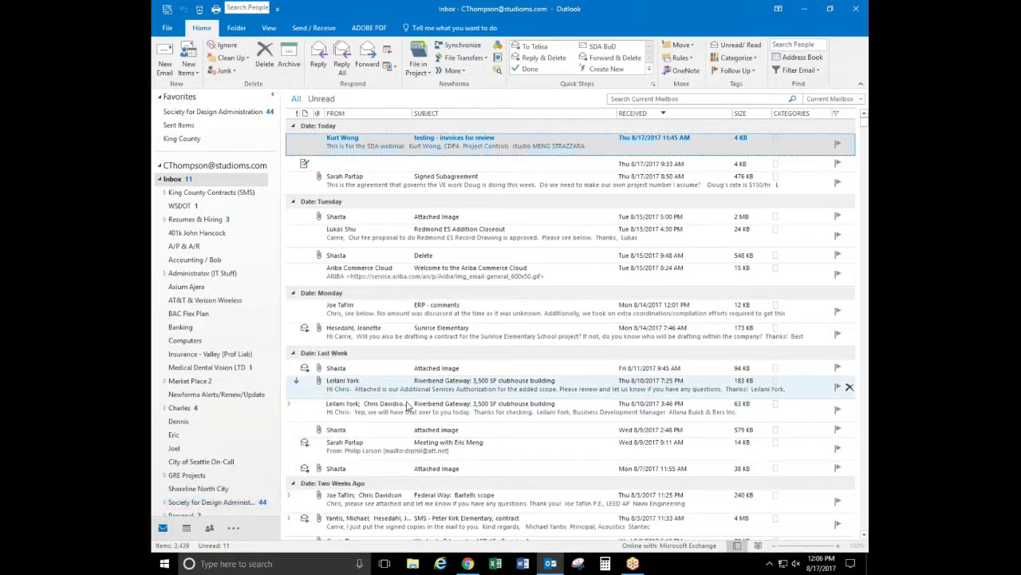
{"action": "right_click", "coordinate": [180, 408]}
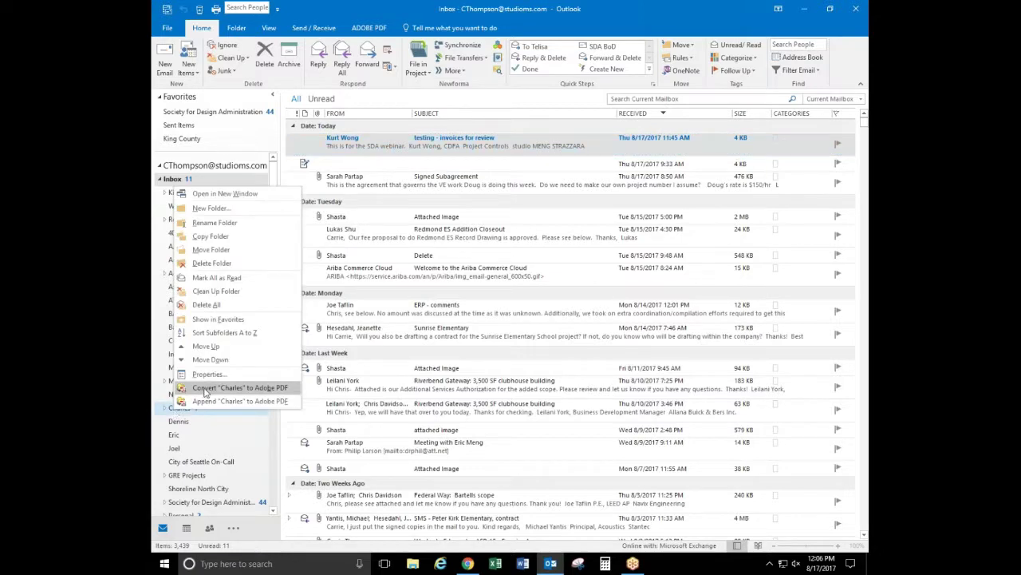
{"action": "left_click", "coordinate": [216, 320]}
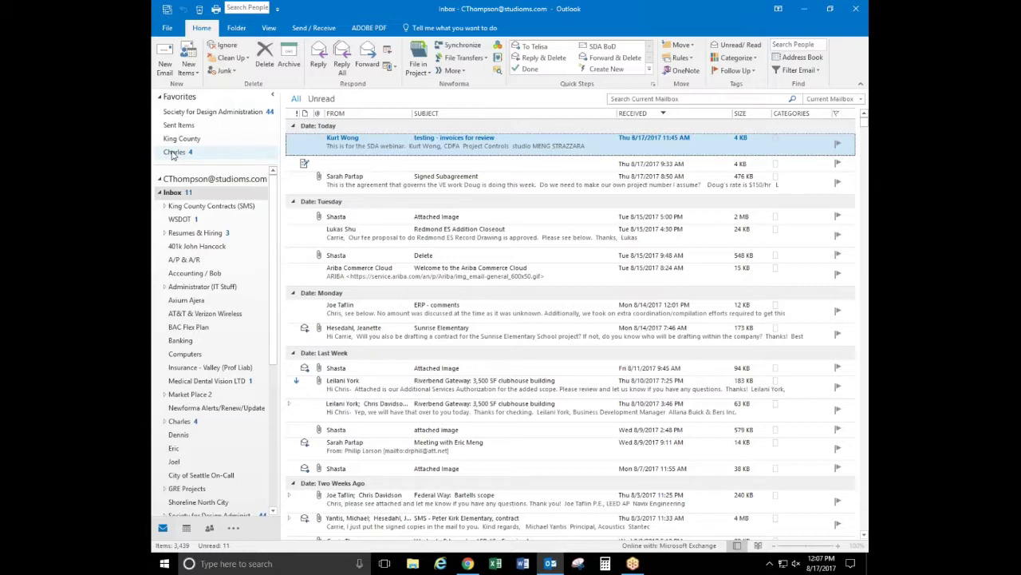
{"action": "right_click", "coordinate": [173, 155]}
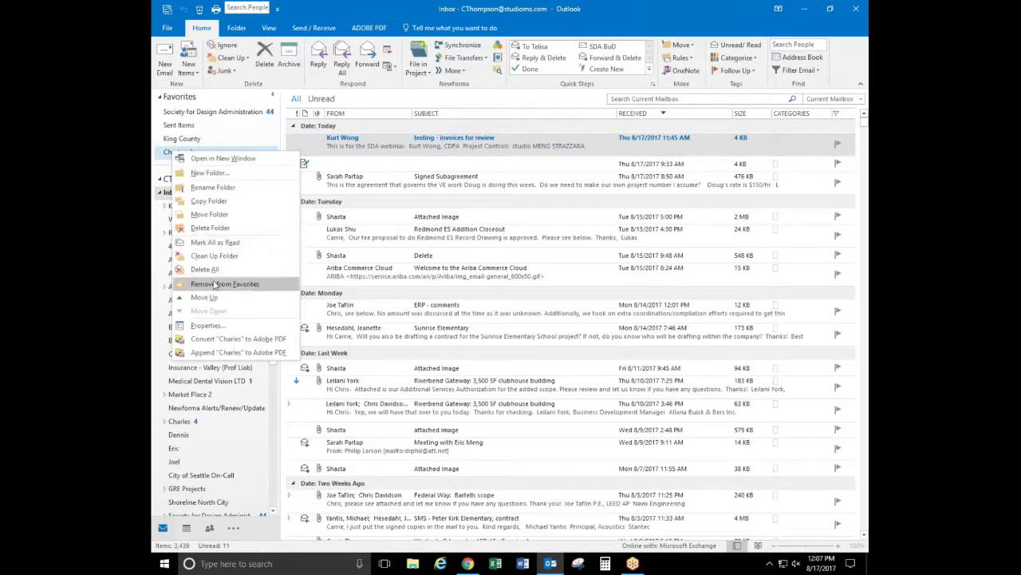
{"action": "left_click", "coordinate": [215, 284]}
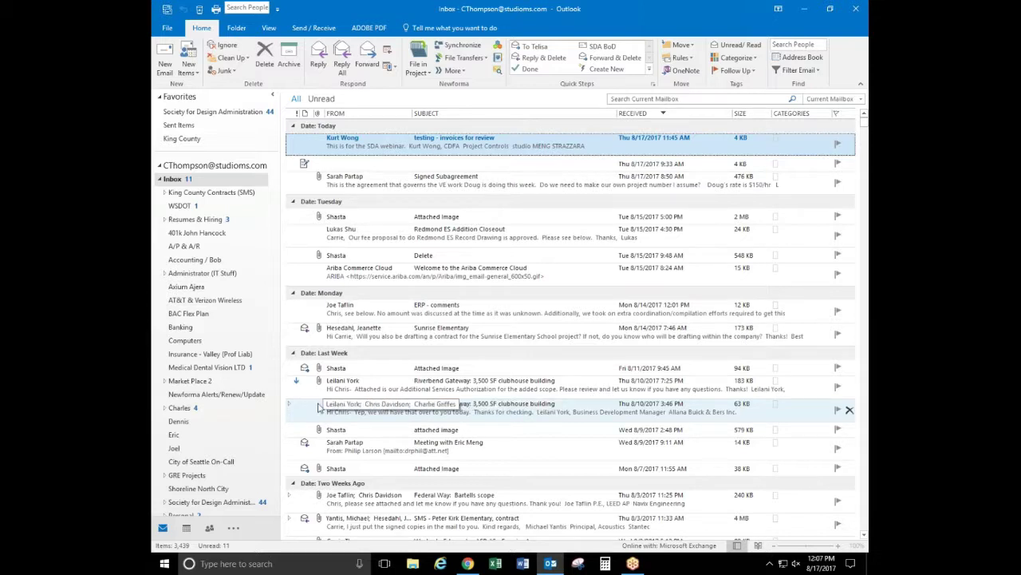
{"action": "left_click", "coordinate": [268, 28]}
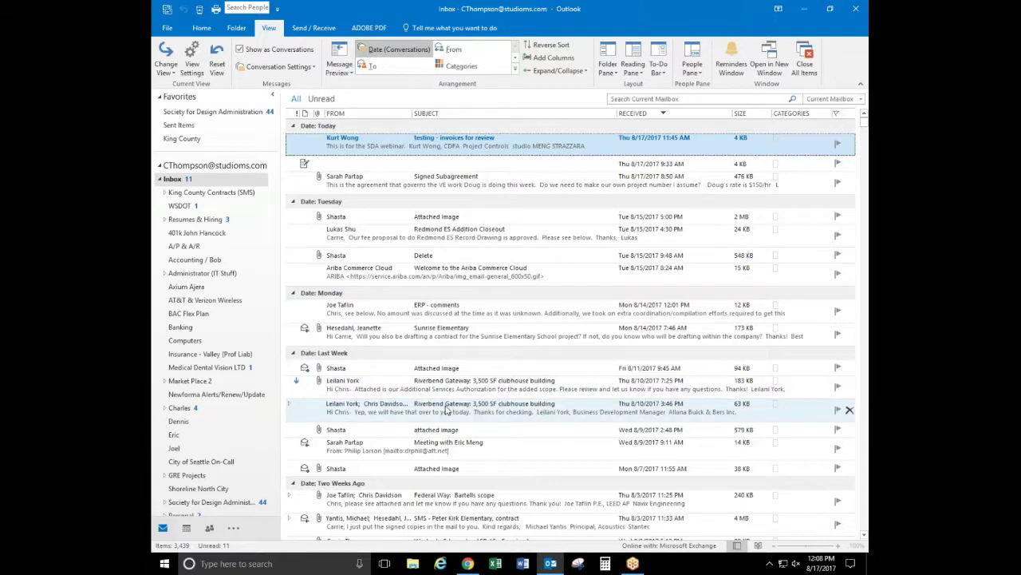
{"action": "left_click", "coordinate": [291, 404]}
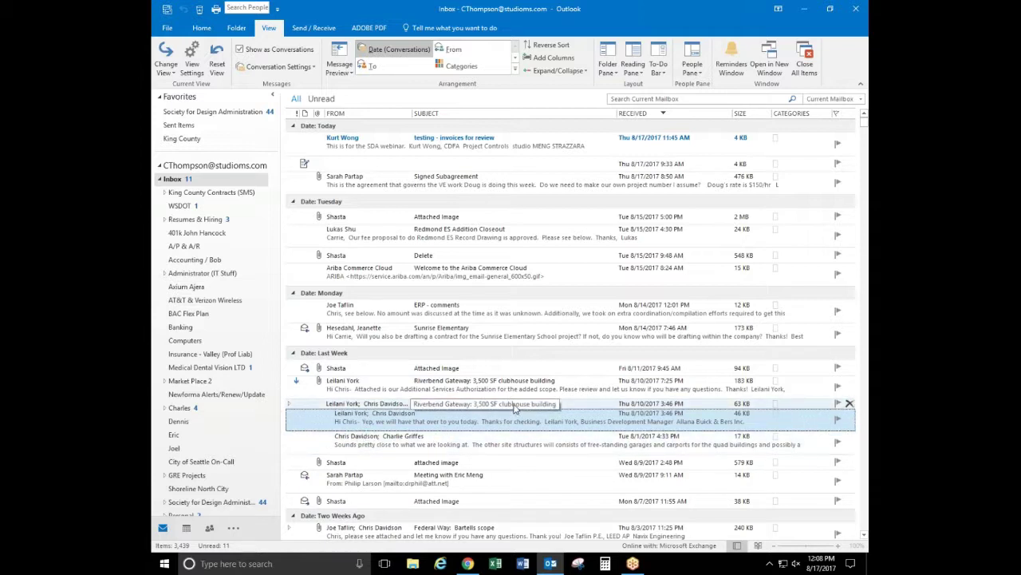
{"action": "left_click", "coordinate": [289, 405]}
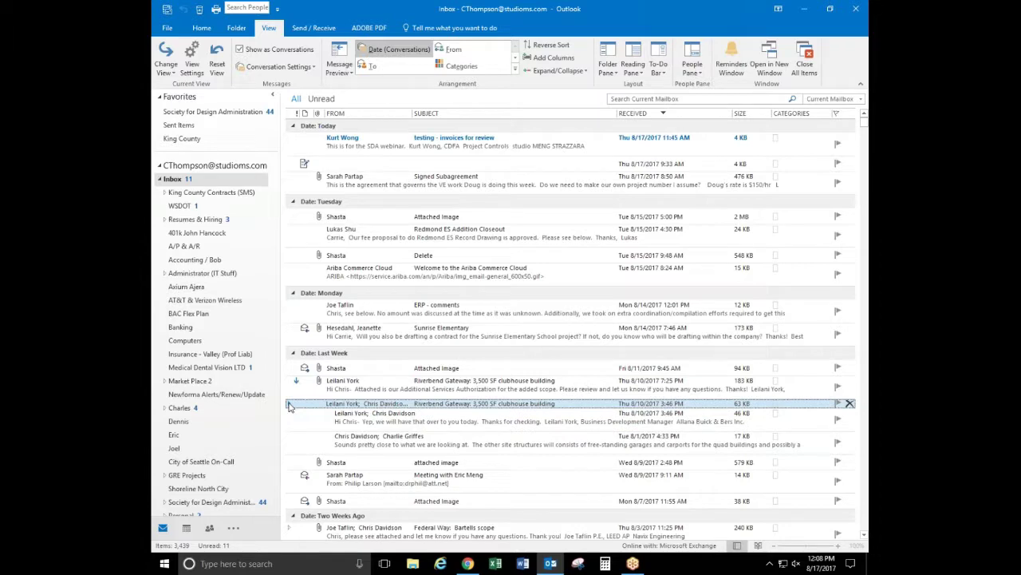
{"action": "left_click", "coordinate": [289, 406]}
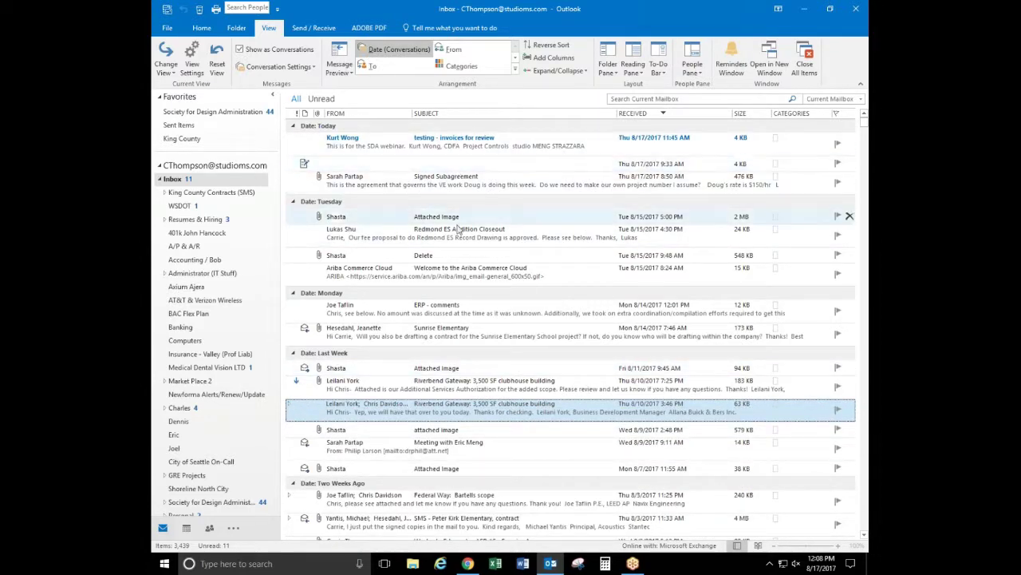
{"action": "left_click", "coordinate": [254, 50]}
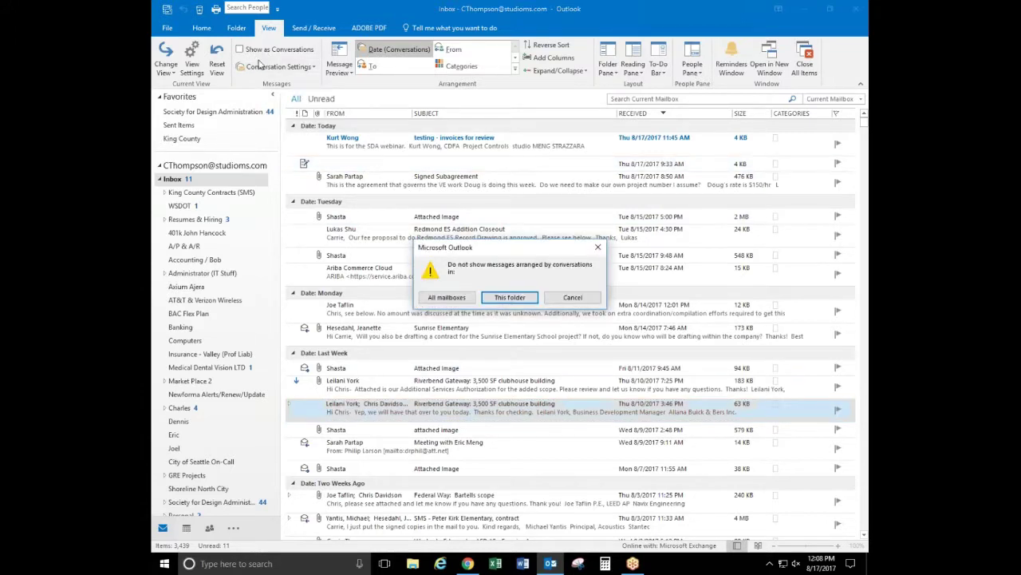
{"action": "left_click", "coordinate": [510, 297]}
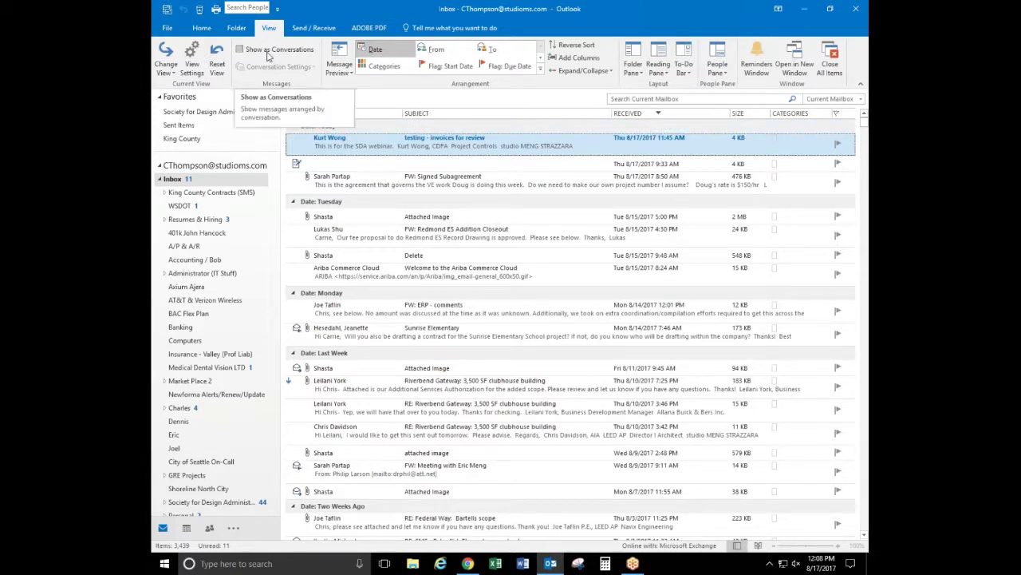
{"action": "left_click", "coordinate": [240, 50]}
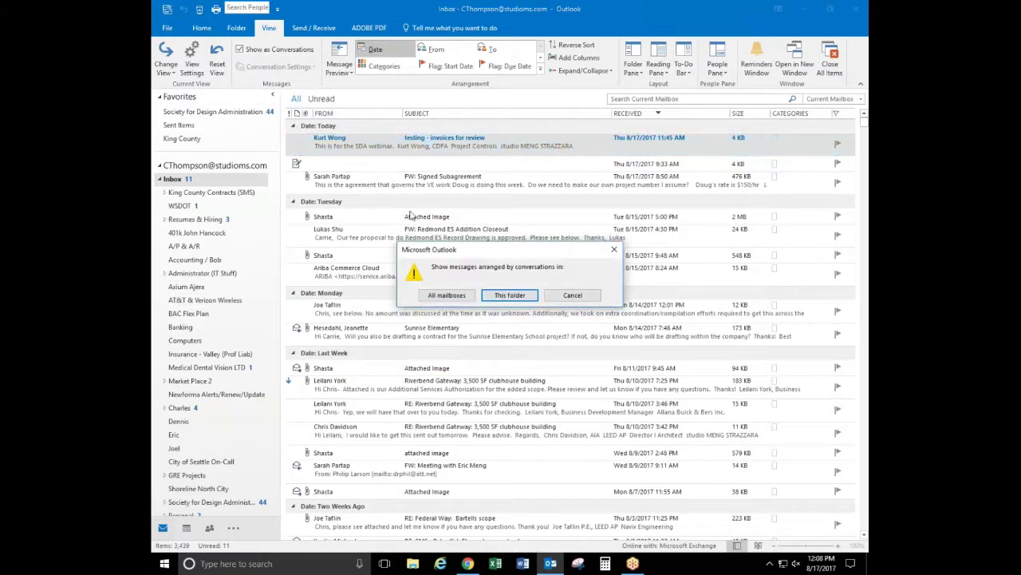
{"action": "left_click", "coordinate": [509, 296]}
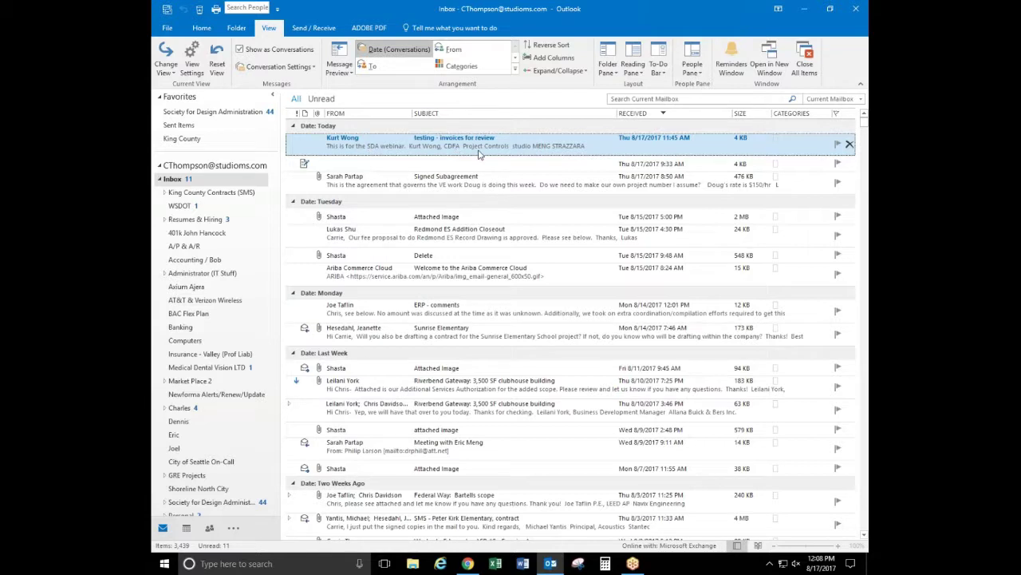
{"action": "left_click", "coordinate": [351, 73]}
{"action": "left_click", "coordinate": [353, 76]}
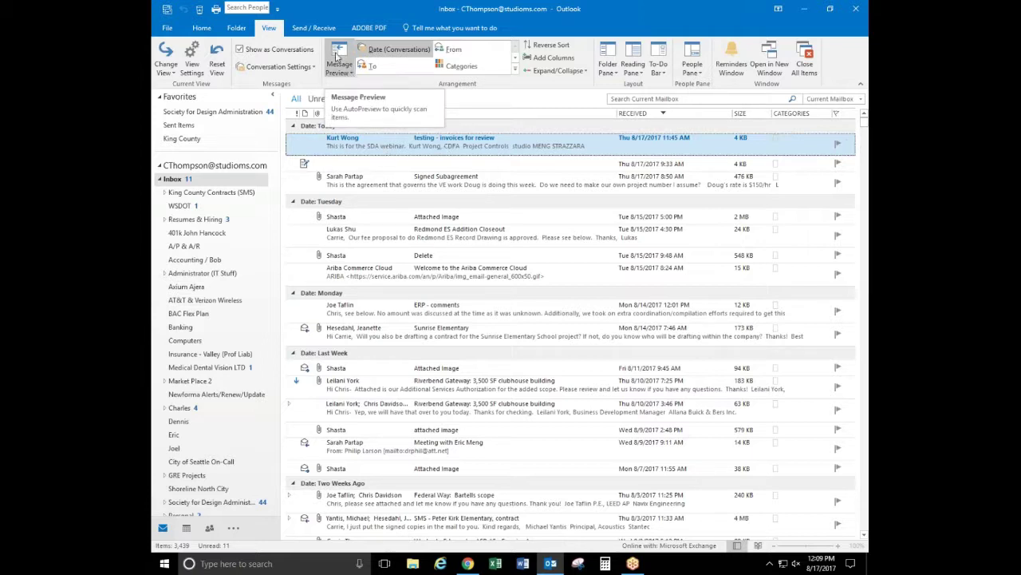
{"action": "left_click", "coordinate": [344, 70]}
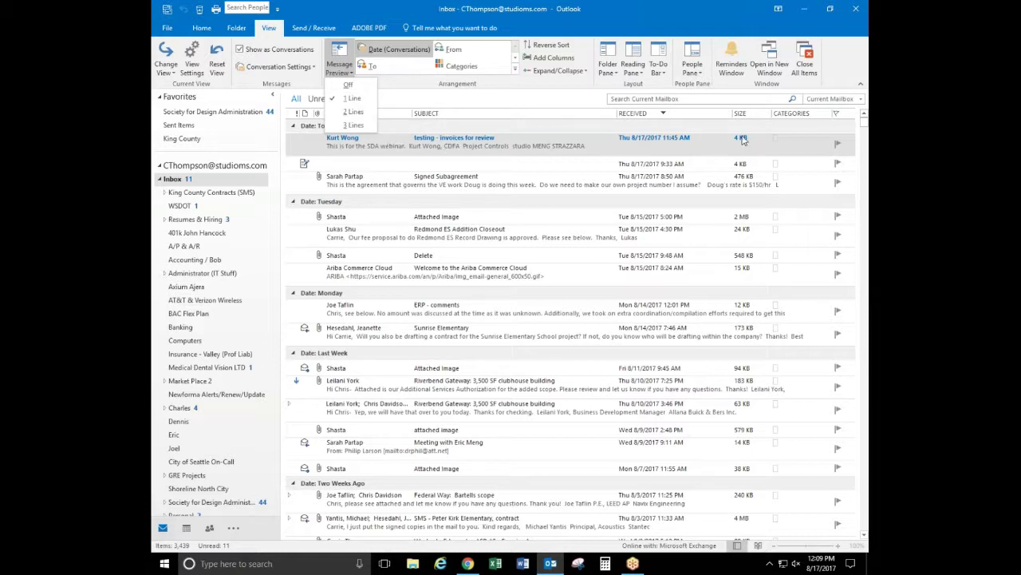
{"action": "left_click", "coordinate": [629, 52]}
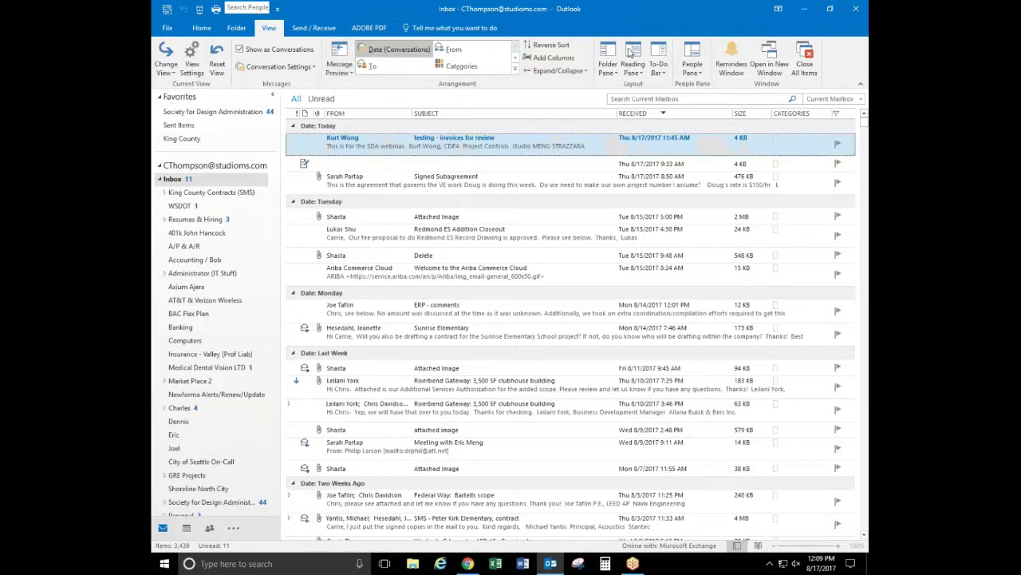
{"action": "left_click", "coordinate": [634, 66]}
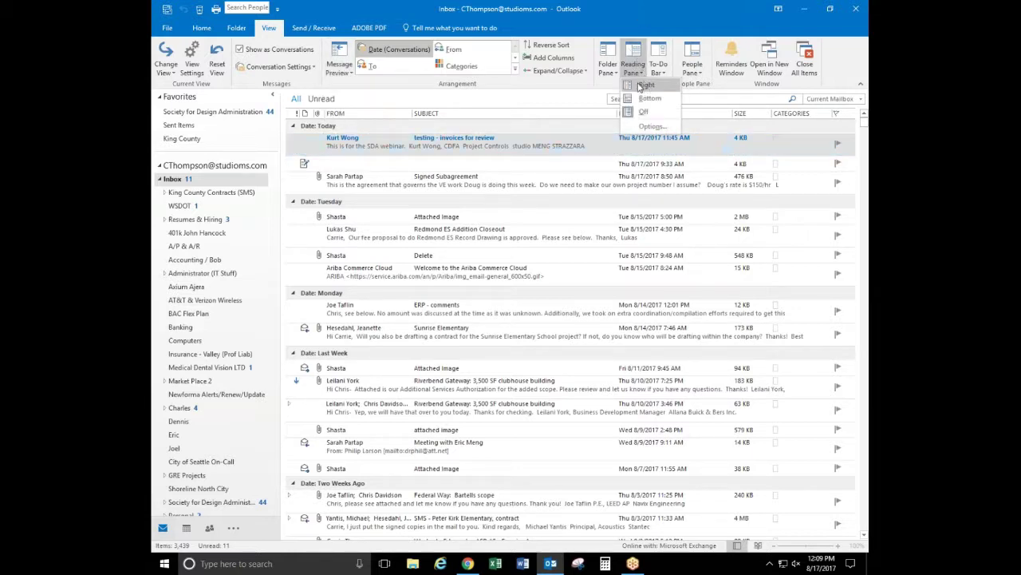
{"action": "left_click", "coordinate": [644, 85]}
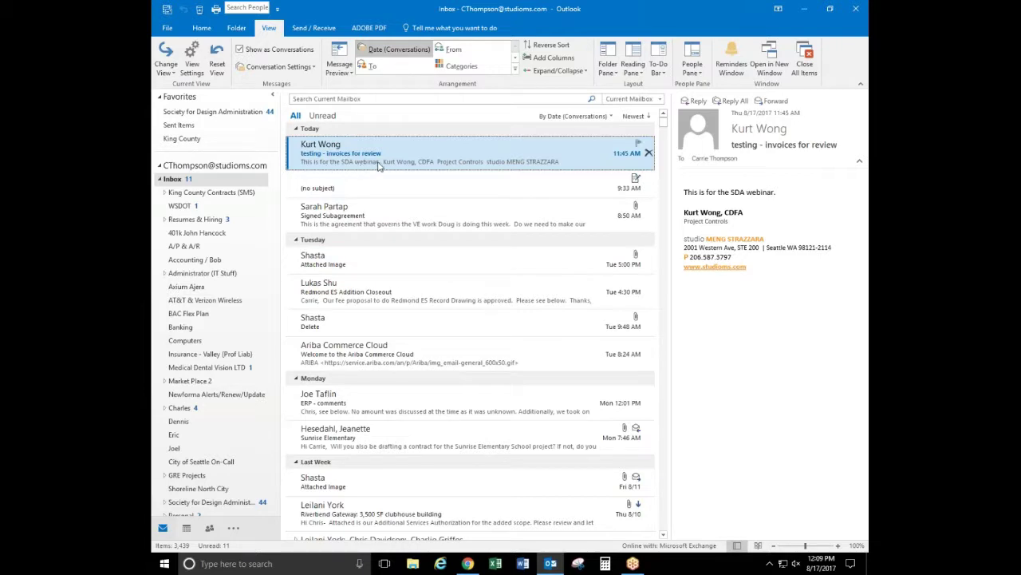
{"action": "left_click", "coordinate": [633, 68]}
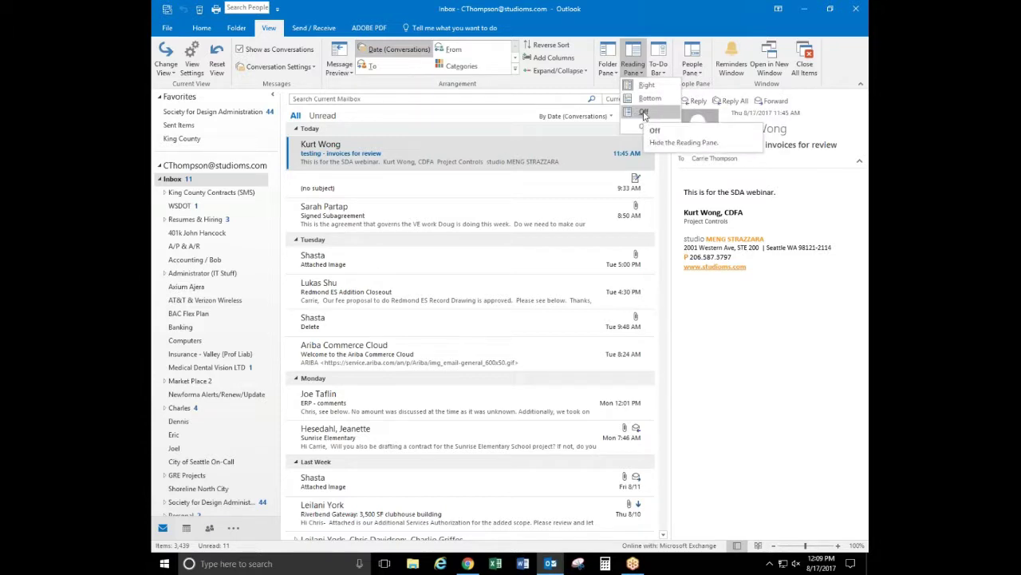
{"action": "left_click", "coordinate": [644, 113]}
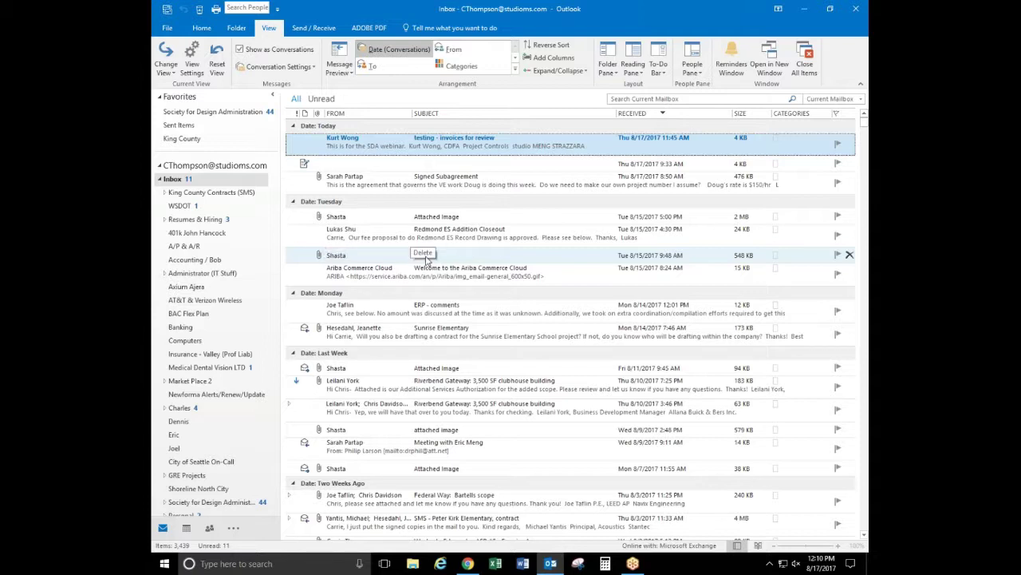
Open the Shasta message and select its subject 'Please delete later' for editing
{"action": "left_click", "coordinate": [427, 257]}
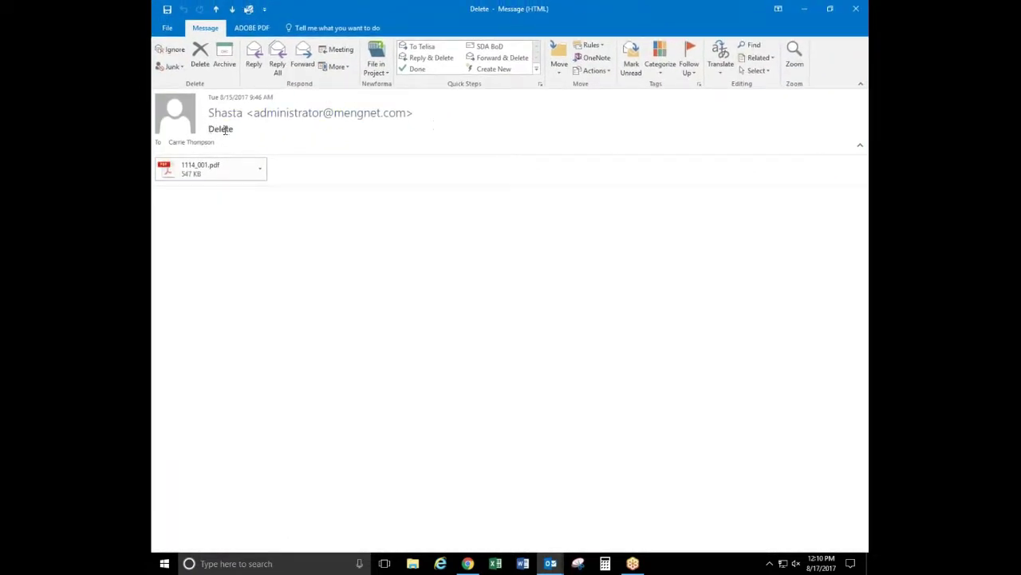
{"action": "left_click_drag", "start_coordinate": [234, 130], "coordinate": [213, 131]}
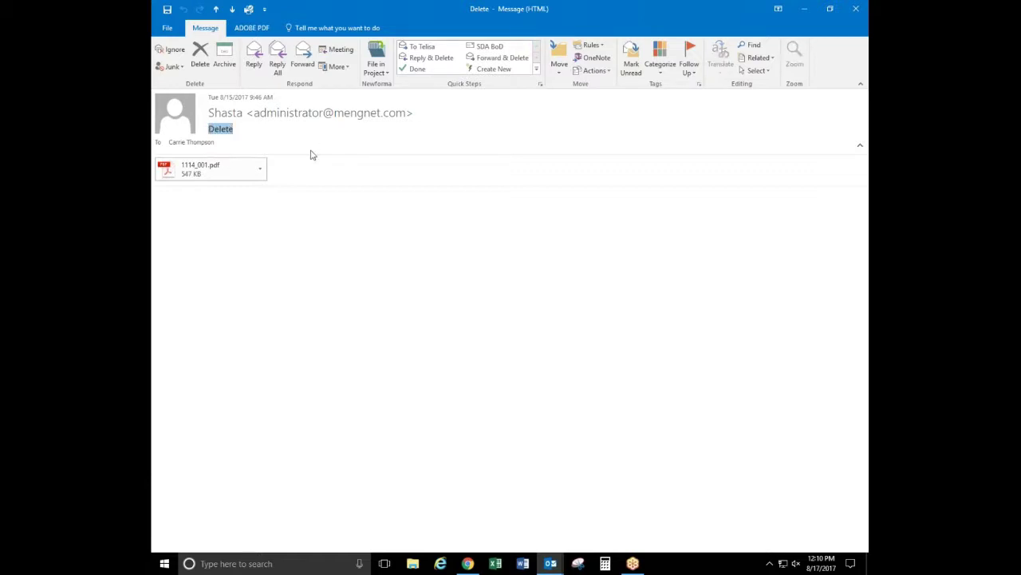
{"action": "type", "text": "Please d"}
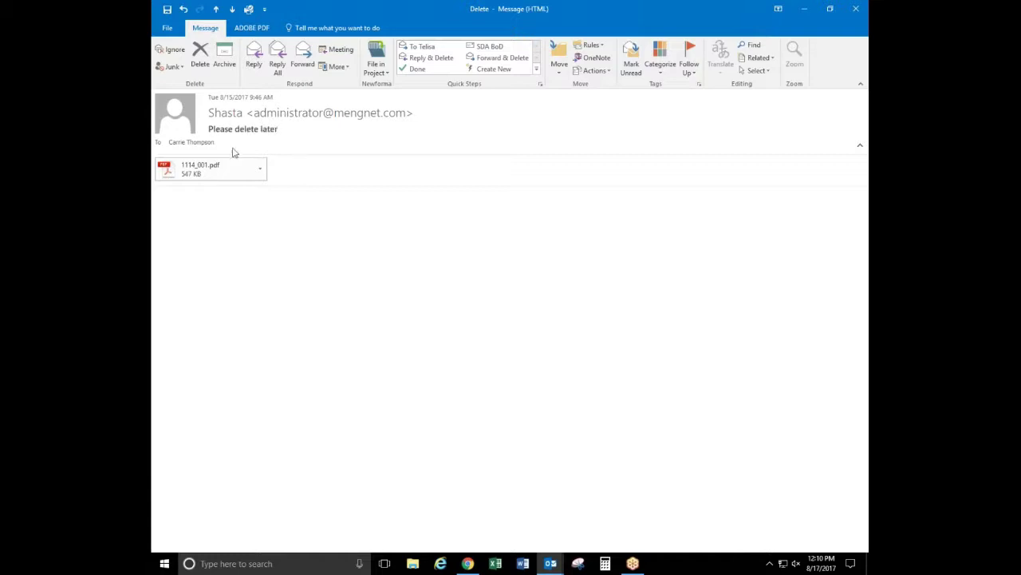
{"action": "triple_click", "coordinate": [209, 134]}
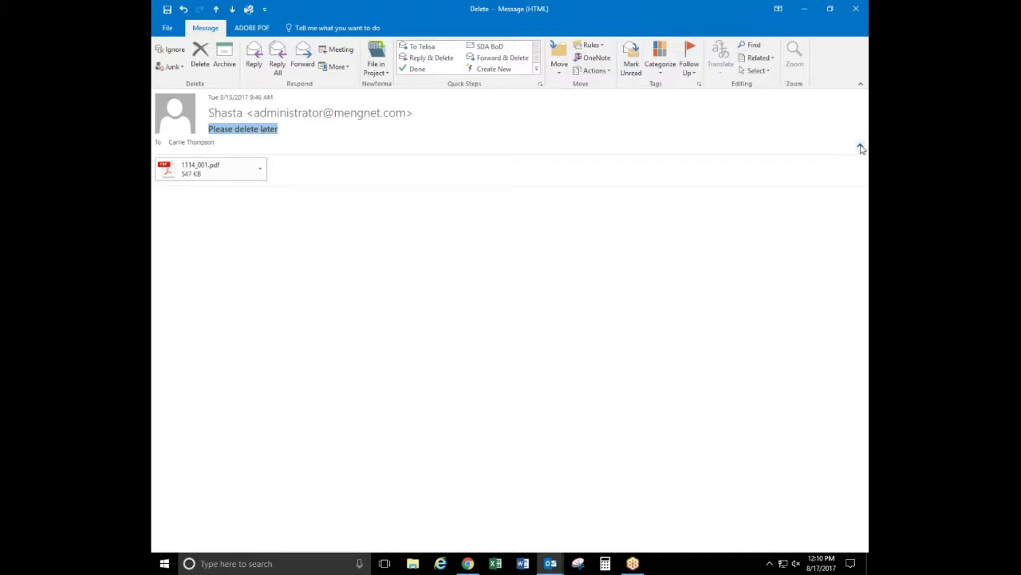
{"action": "left_click", "coordinate": [860, 146]}
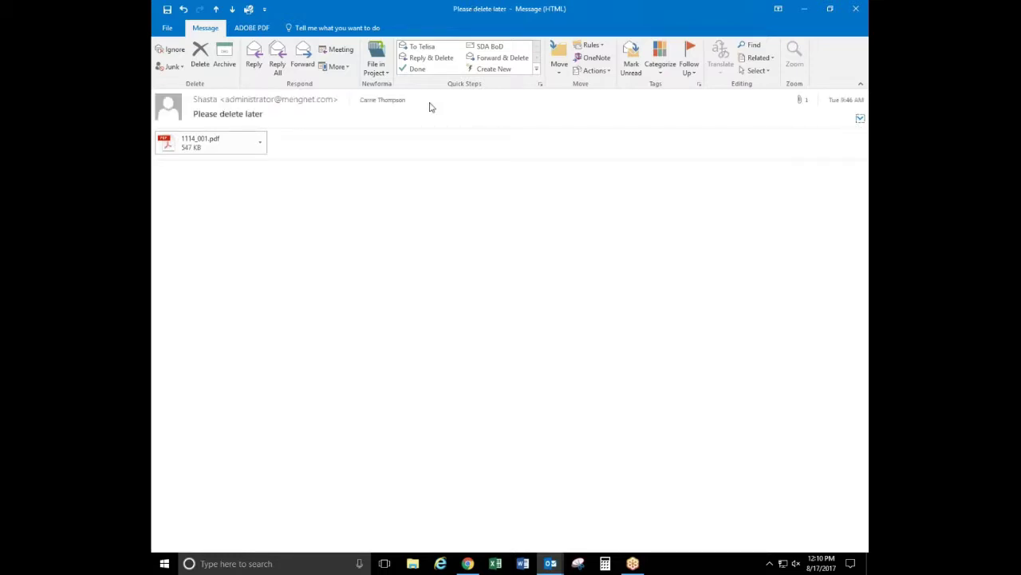
{"action": "left_click_drag", "start_coordinate": [264, 114], "coordinate": [202, 118]}
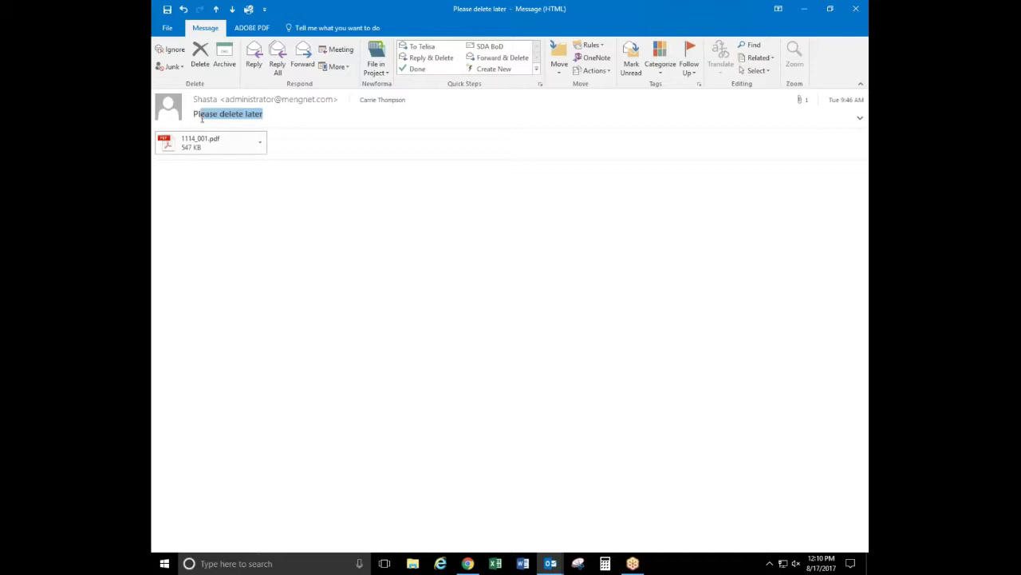
{"action": "left_click", "coordinate": [264, 120]}
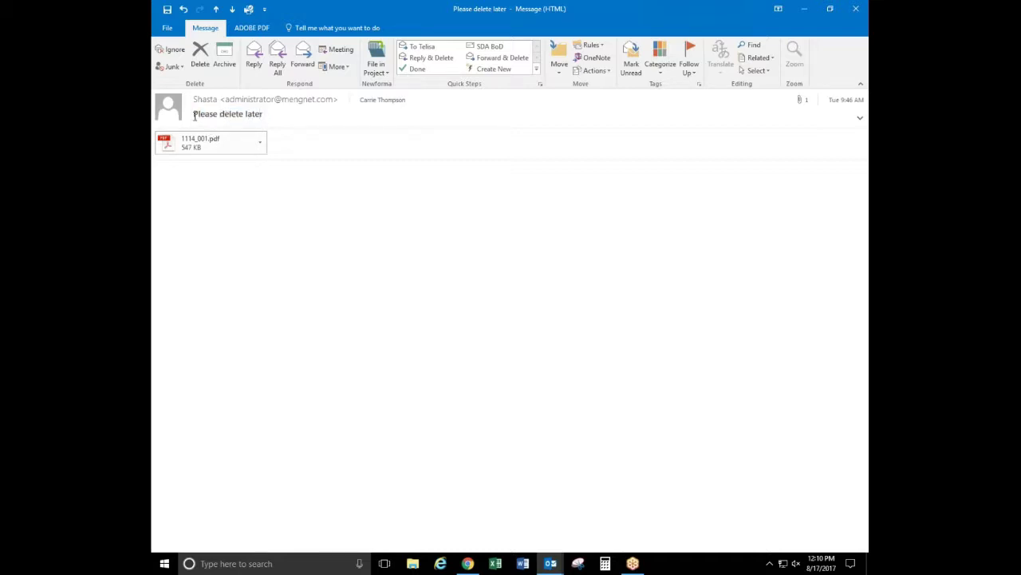
{"action": "left_click_drag", "start_coordinate": [195, 116], "coordinate": [284, 112]}
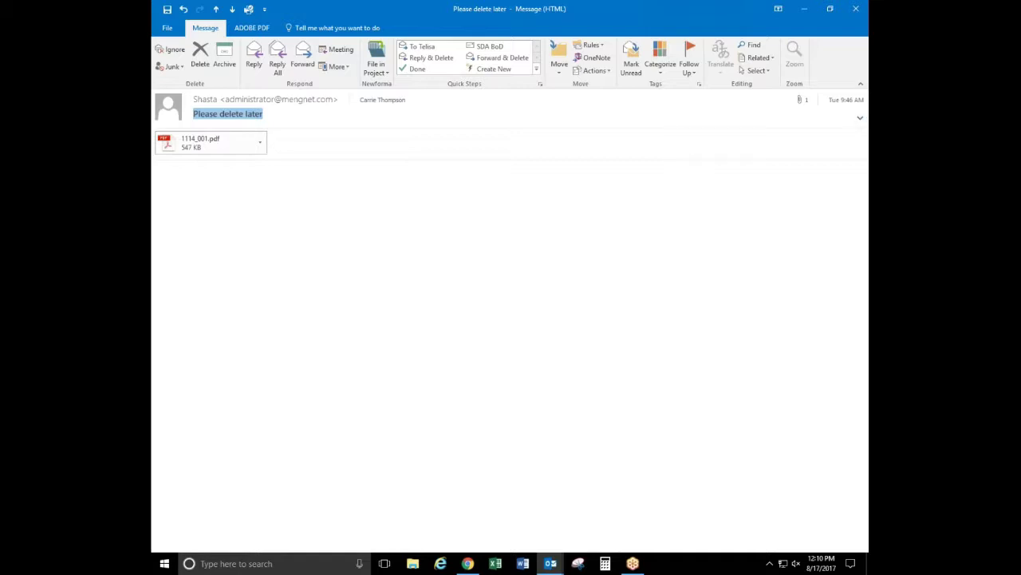
{"action": "left_click", "coordinate": [860, 119]}
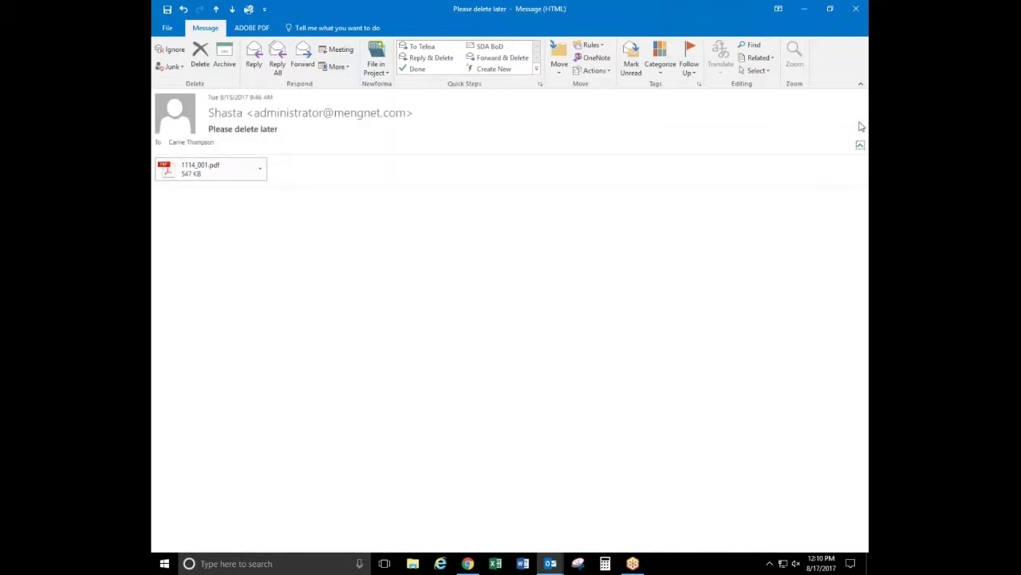
Delete 'later' so the subject reads 'Please delete', and save the change on closing
{"action": "left_click", "coordinate": [283, 130]}
{"action": "key", "text": "BackSpace"}
{"action": "key", "text": "BackSpace"}
{"action": "key", "text": "BackSpace"}
{"action": "key", "text": "BackSpace"}
{"action": "key", "text": "BackSpace"}
{"action": "key", "text": "BackSpace"}
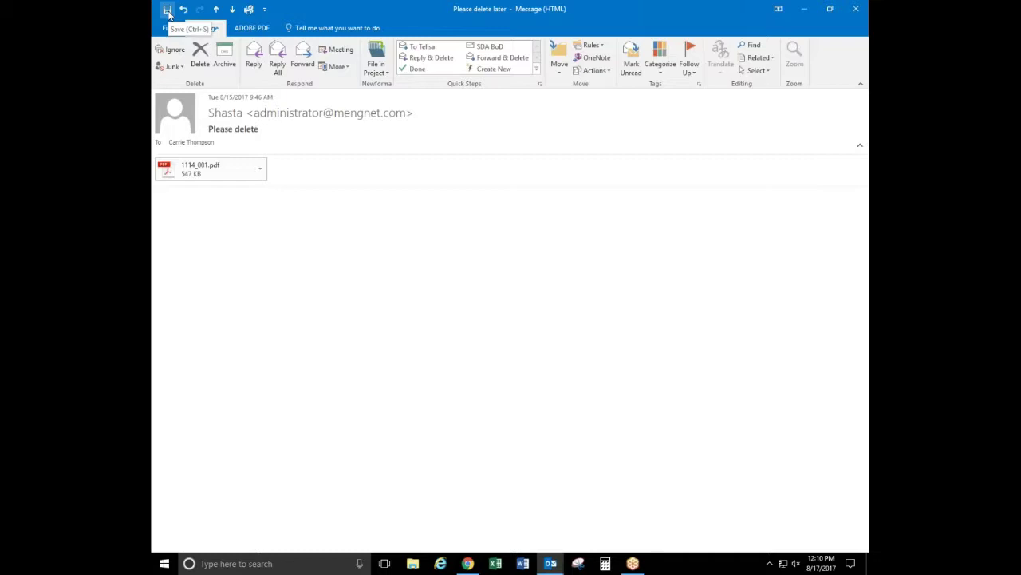
{"action": "left_click", "coordinate": [168, 12]}
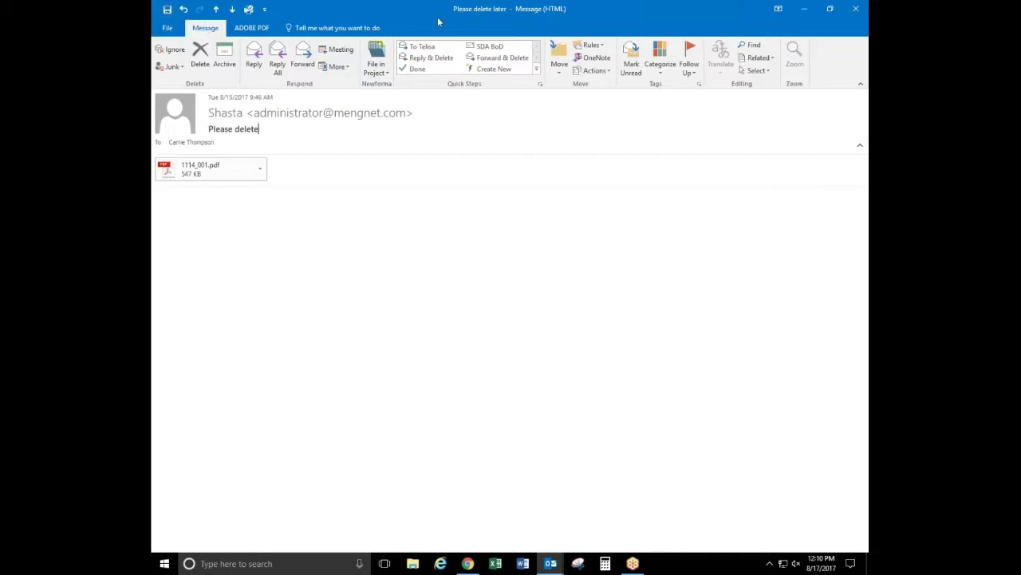
{"action": "left_click", "coordinate": [856, 9]}
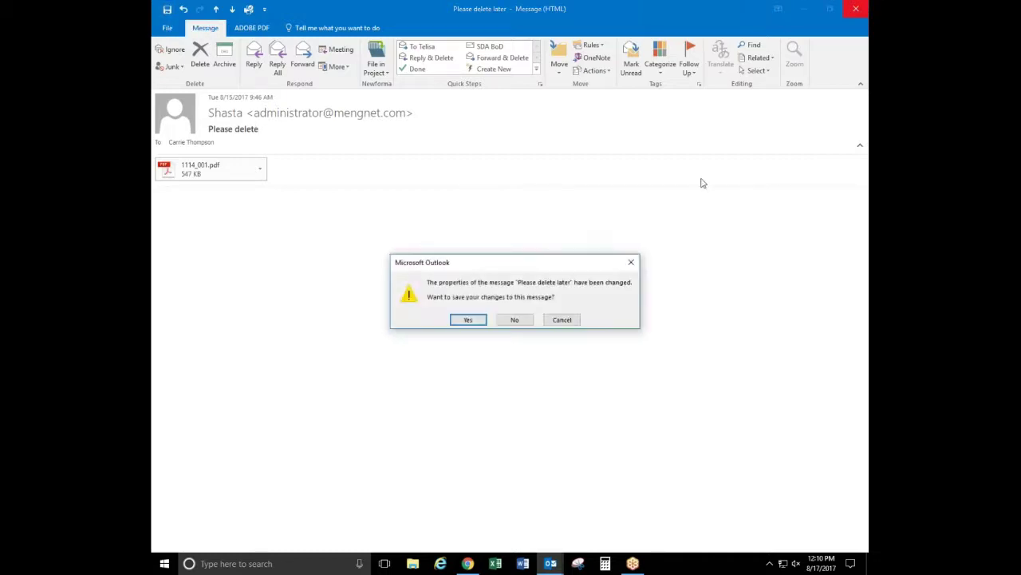
{"action": "left_click", "coordinate": [469, 320]}
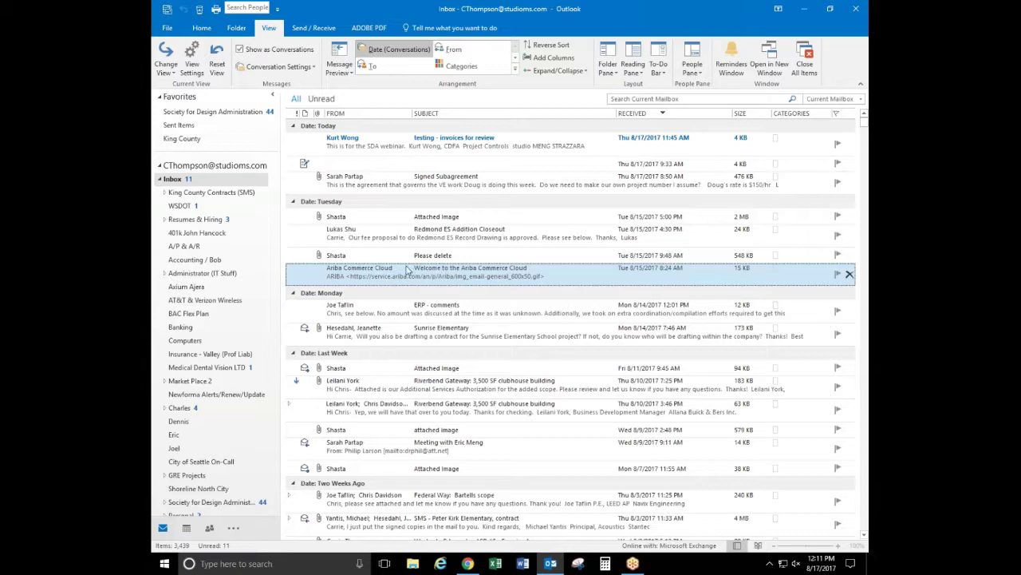
{"action": "left_click", "coordinate": [202, 28]}
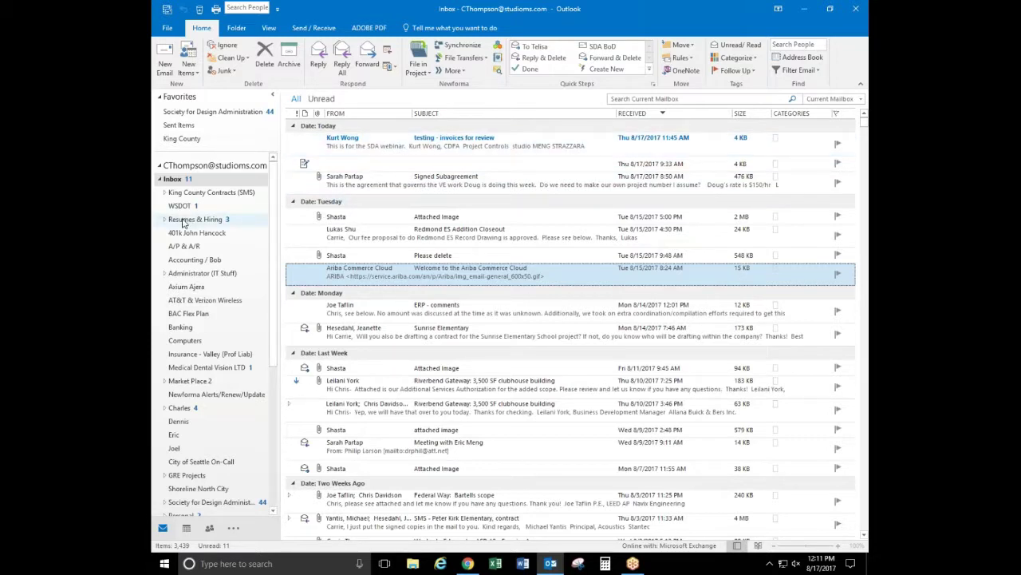
{"action": "left_click", "coordinate": [778, 143]}
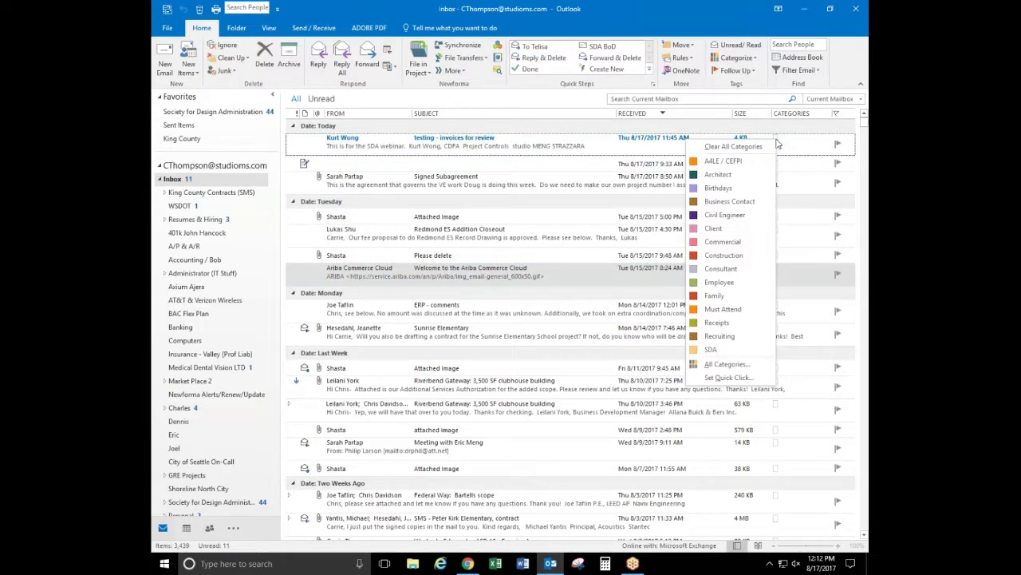
{"action": "left_click", "coordinate": [709, 350]}
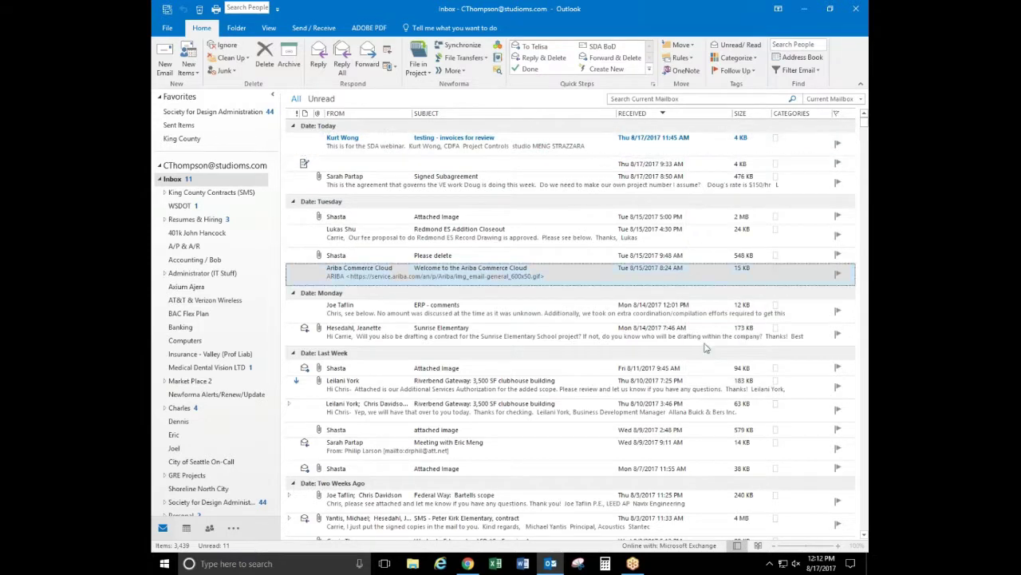
Look through the All Categories colour list, then cancel without changes
{"action": "left_click", "coordinate": [786, 143]}
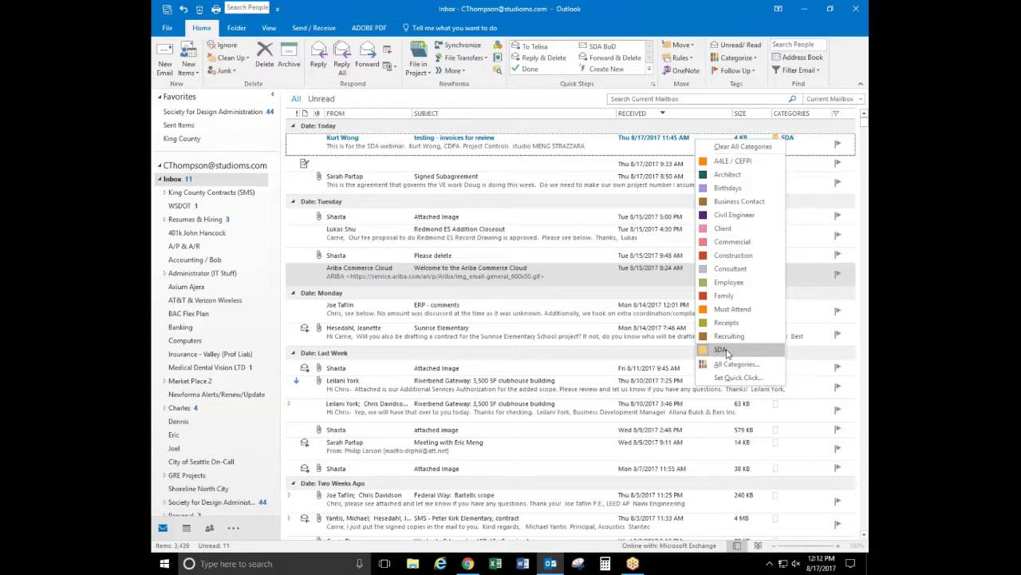
{"action": "left_click", "coordinate": [737, 365]}
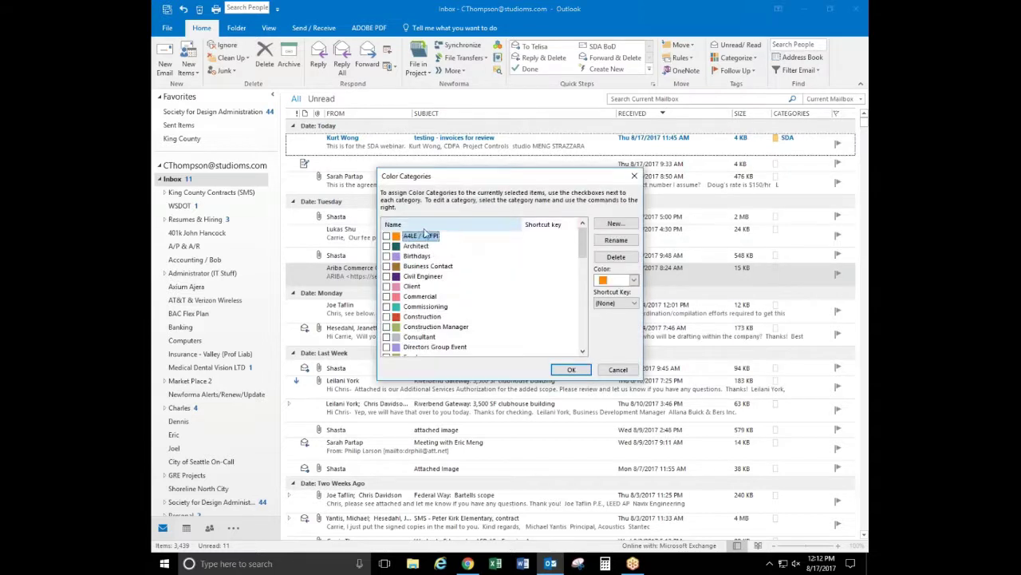
{"action": "left_click_drag", "start_coordinate": [588, 246], "coordinate": [588, 315]}
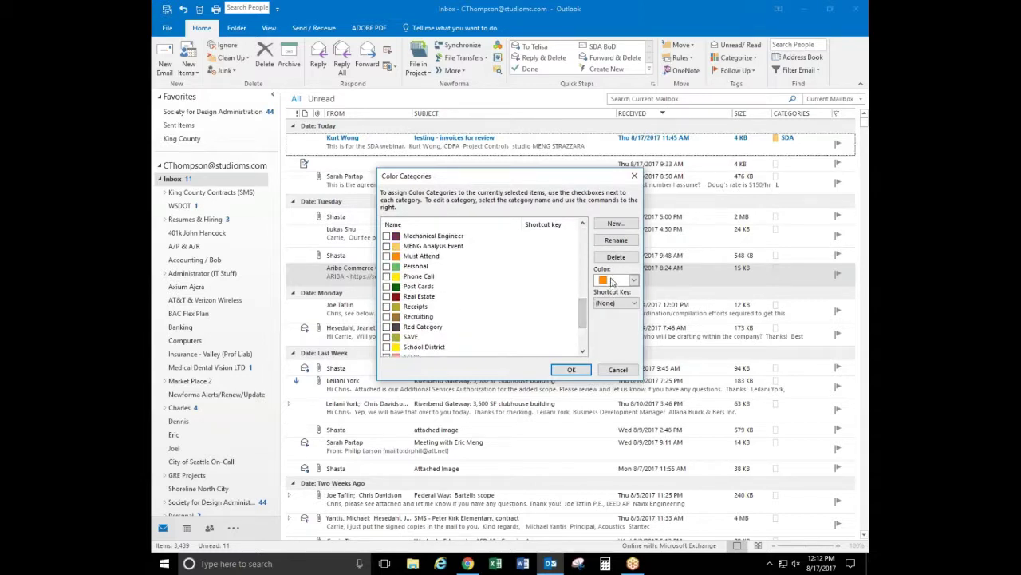
{"action": "left_click_drag", "start_coordinate": [583, 316], "coordinate": [587, 334]}
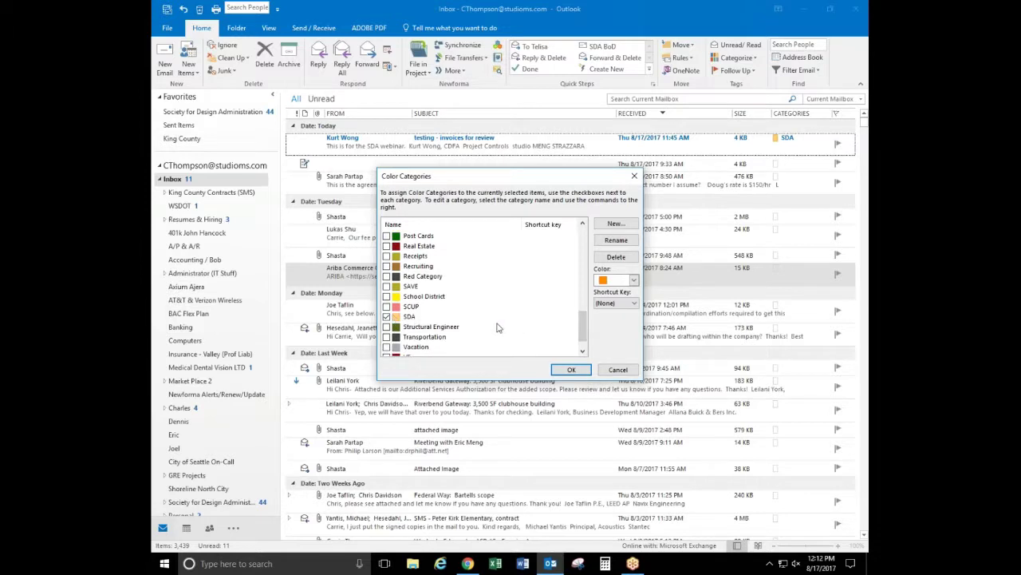
{"action": "left_click", "coordinate": [619, 371]}
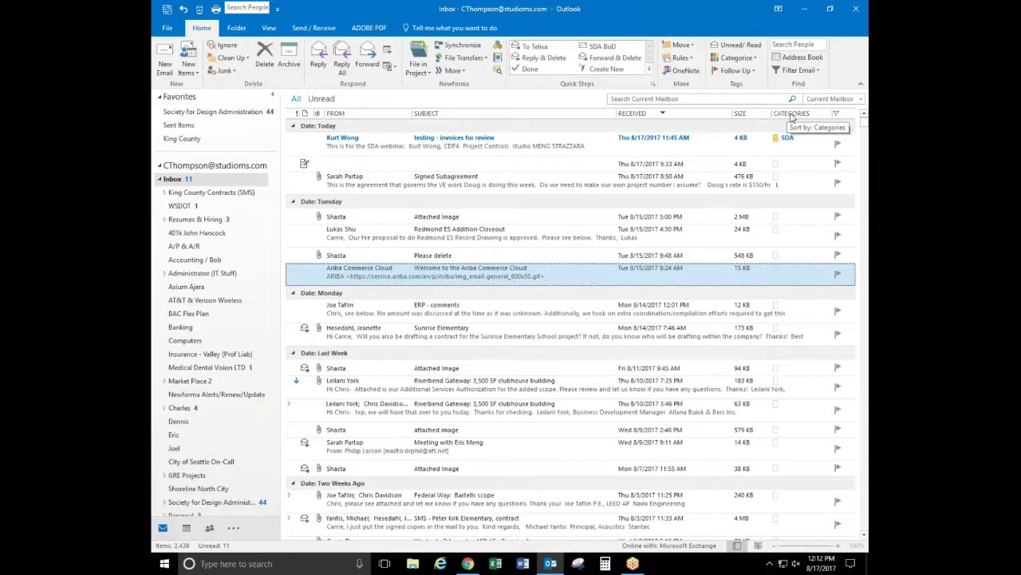
{"action": "right_click", "coordinate": [791, 118]}
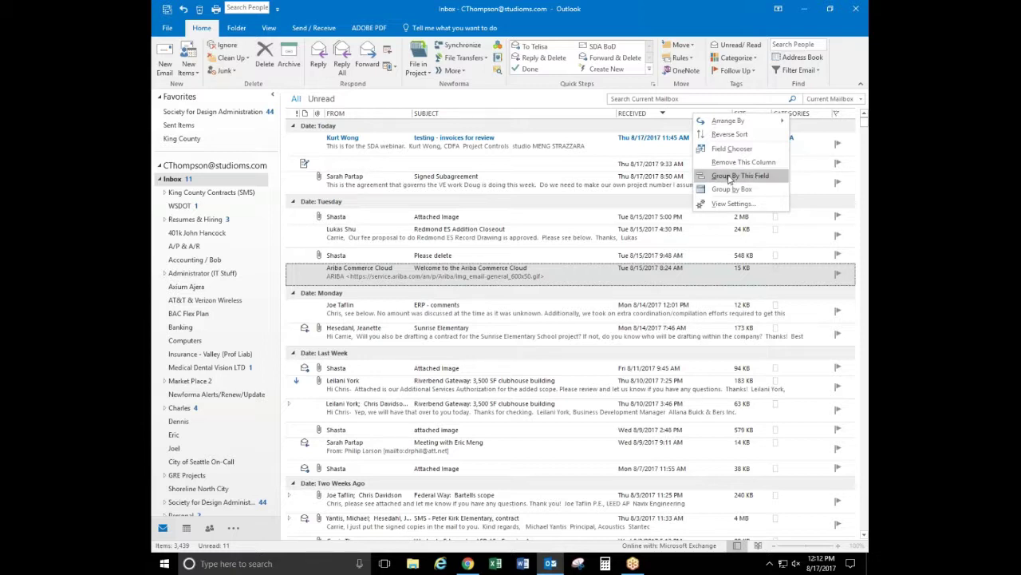
{"action": "left_click", "coordinate": [811, 153]}
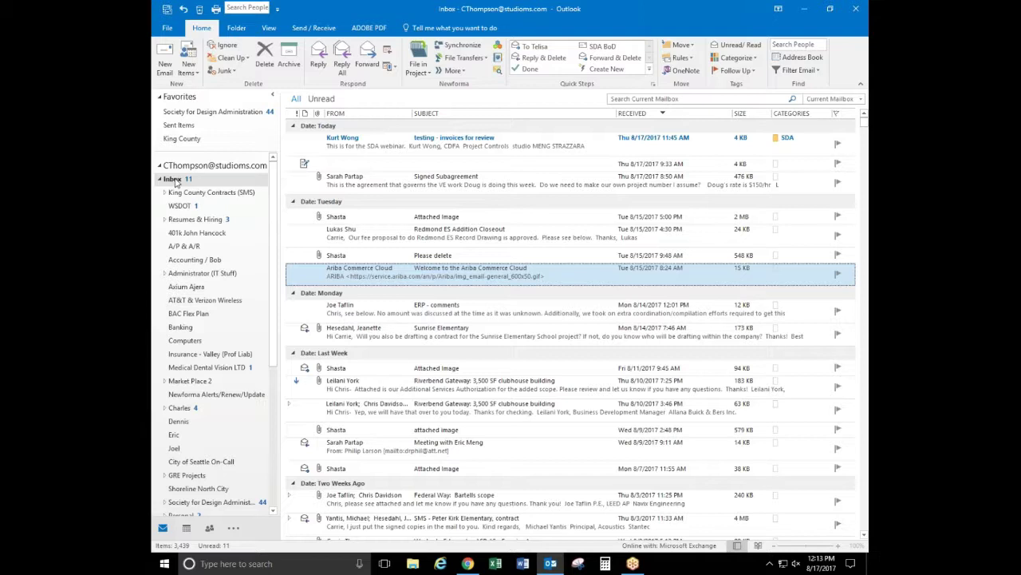
Add a new folder 'Kurt' under the Inbox and open the empty folder
{"action": "right_click", "coordinate": [176, 183]}
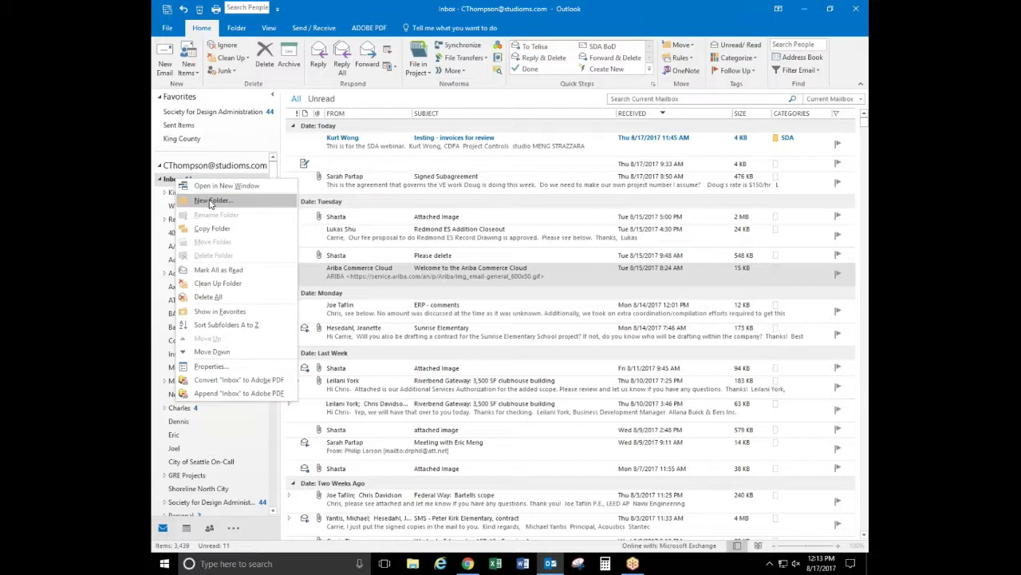
{"action": "left_click", "coordinate": [210, 201]}
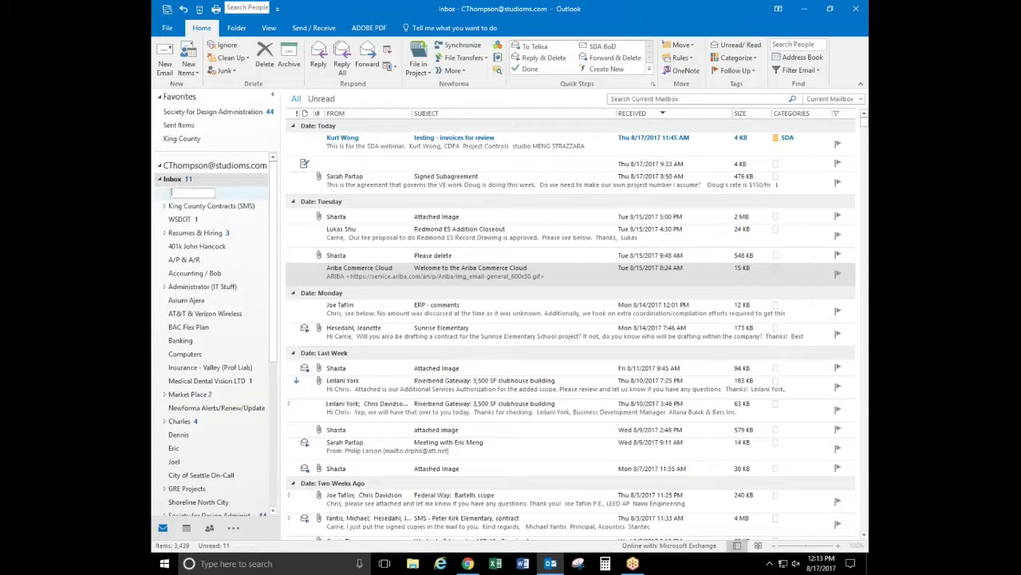
{"action": "type", "text": "Kurt"}
{"action": "key", "text": "Return"}
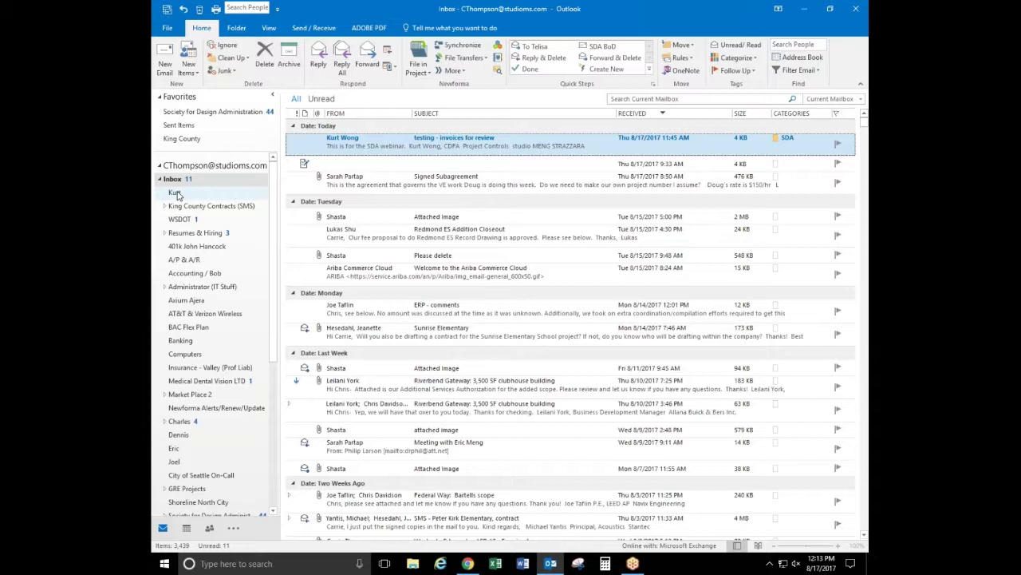
{"action": "left_click", "coordinate": [177, 193]}
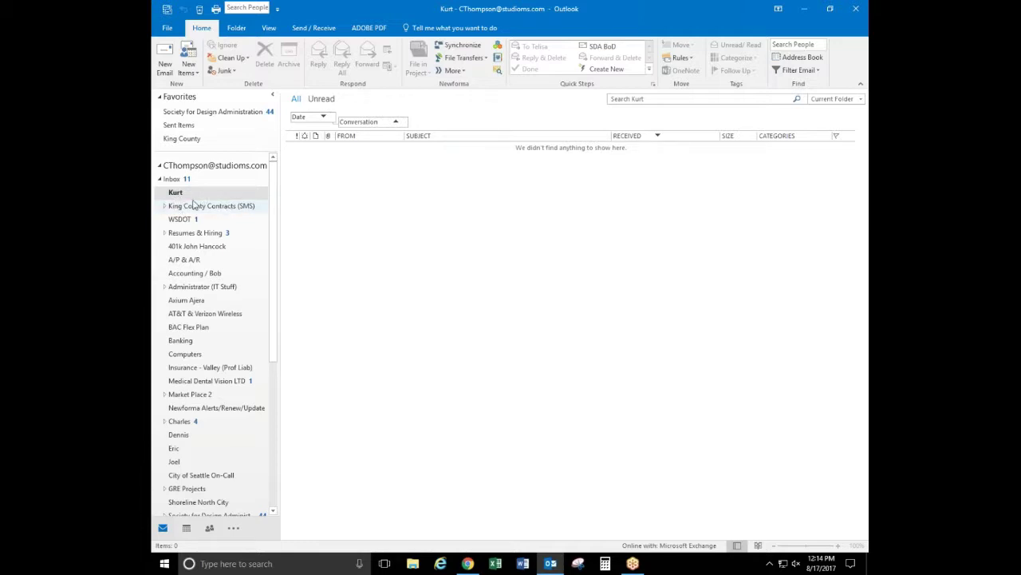
Drag Kurt below King County Contracts (SMS), then start renaming it
{"action": "left_click_drag", "start_coordinate": [184, 194], "coordinate": [187, 214]}
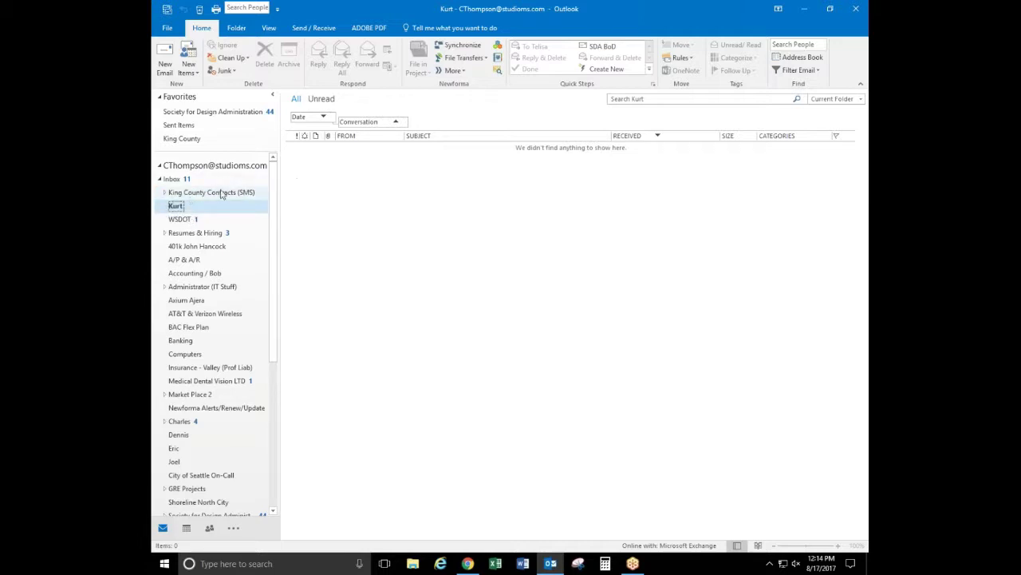
{"action": "mouse_move", "coordinate": [184, 206]}
{"action": "left_mouse_down"}
{"action": "mouse_move", "coordinate": [203, 256]}
{"action": "mouse_move", "coordinate": [201, 334]}
{"action": "mouse_move", "coordinate": [196, 206]}
{"action": "left_mouse_up"}
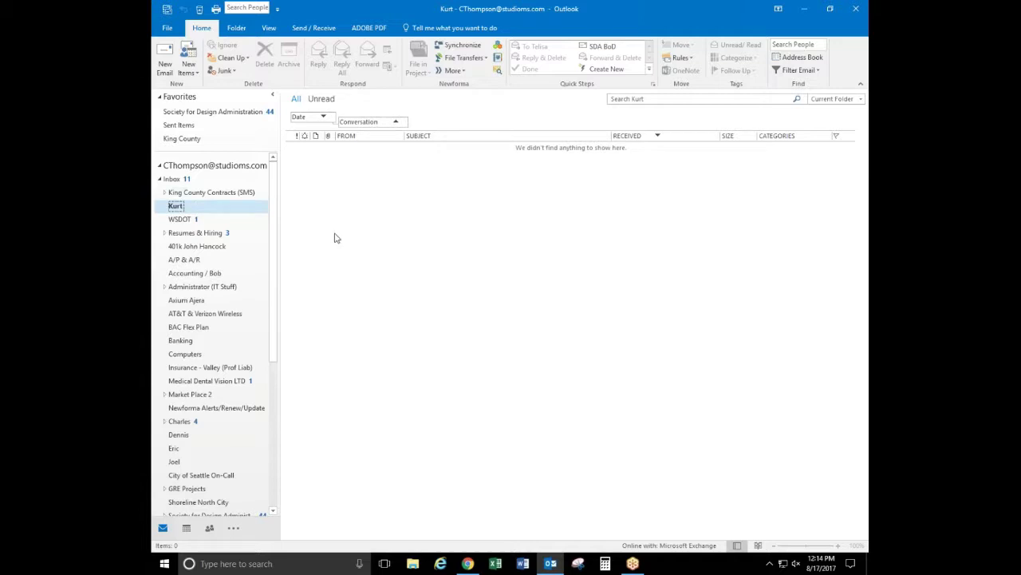
{"action": "right_click", "coordinate": [176, 207]}
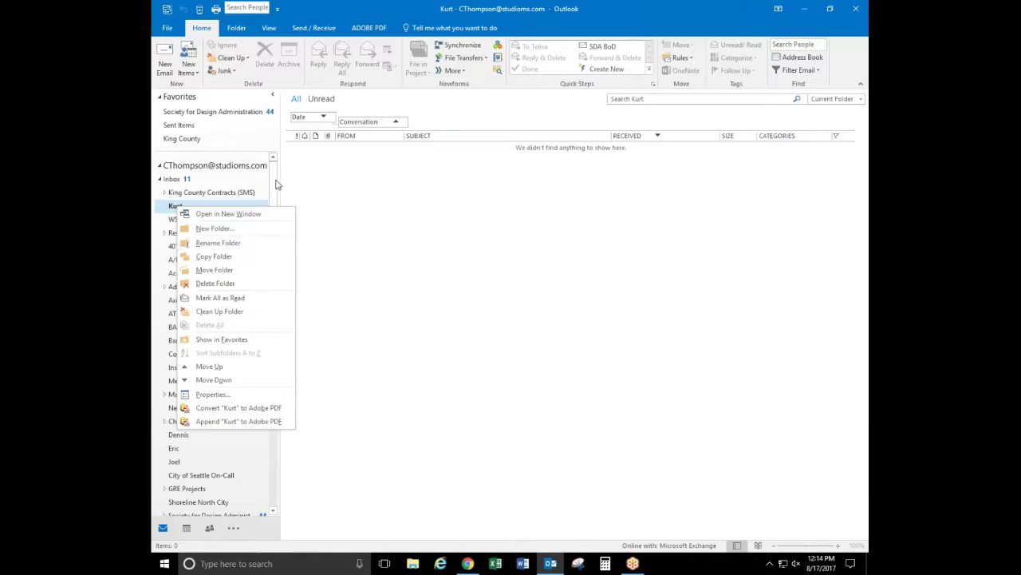
{"action": "key", "text": "r"}
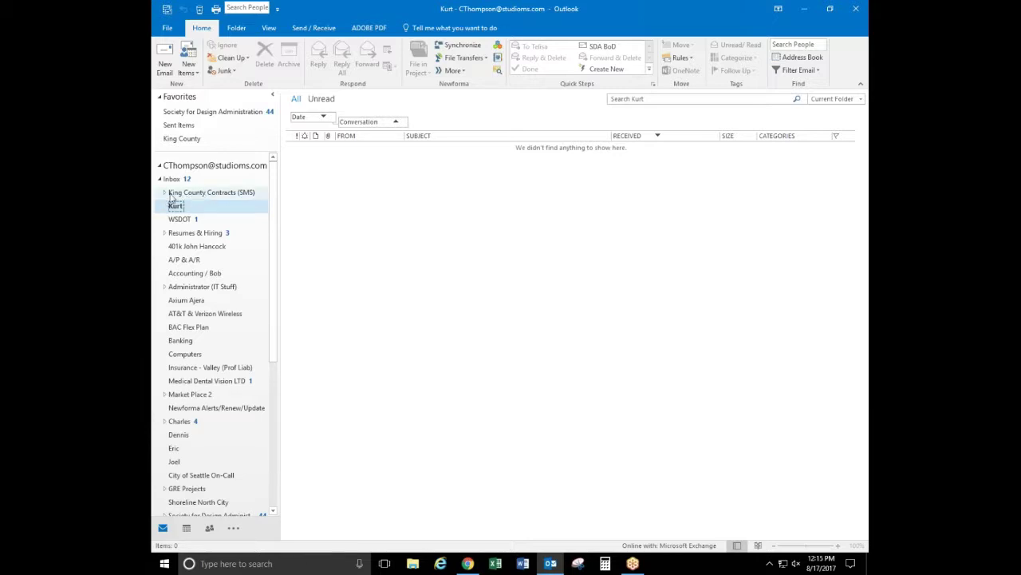
Expand and collapse King County Contracts (SMS) and Resumes & Hiring, then scroll down to Search Folders
{"action": "left_click", "coordinate": [166, 193]}
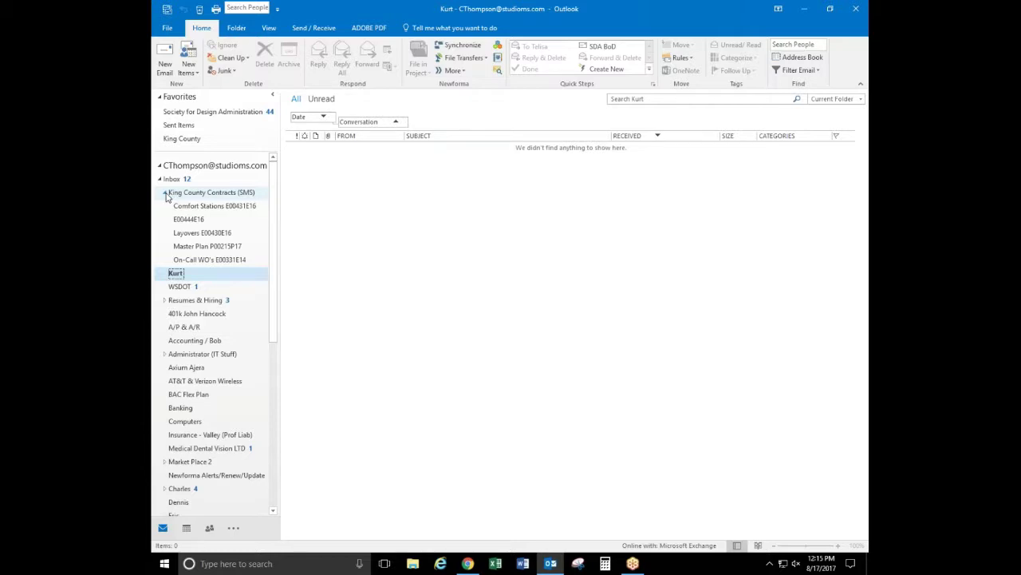
{"action": "left_click", "coordinate": [166, 194]}
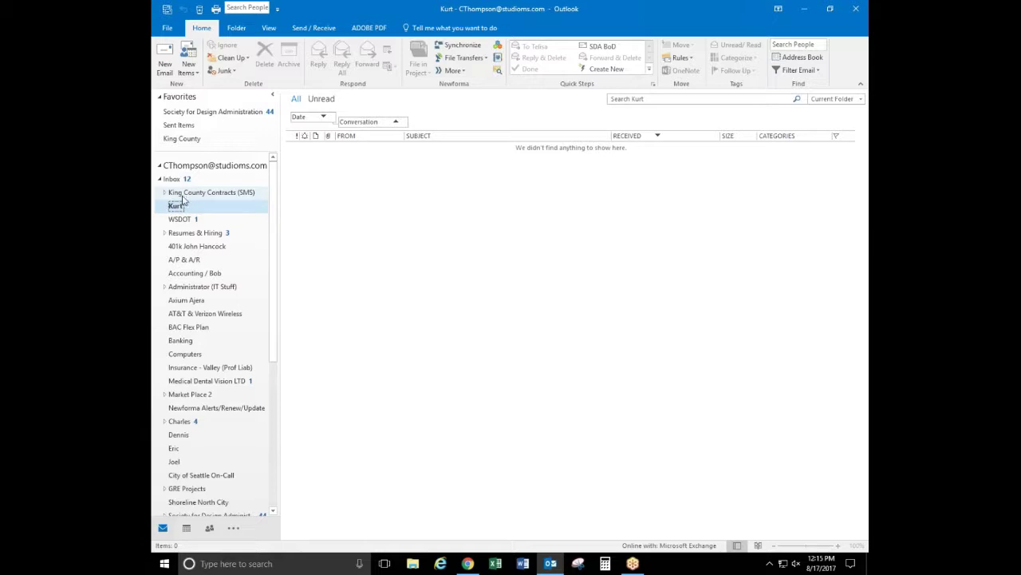
{"action": "left_click", "coordinate": [164, 233]}
{"action": "left_click", "coordinate": [164, 234]}
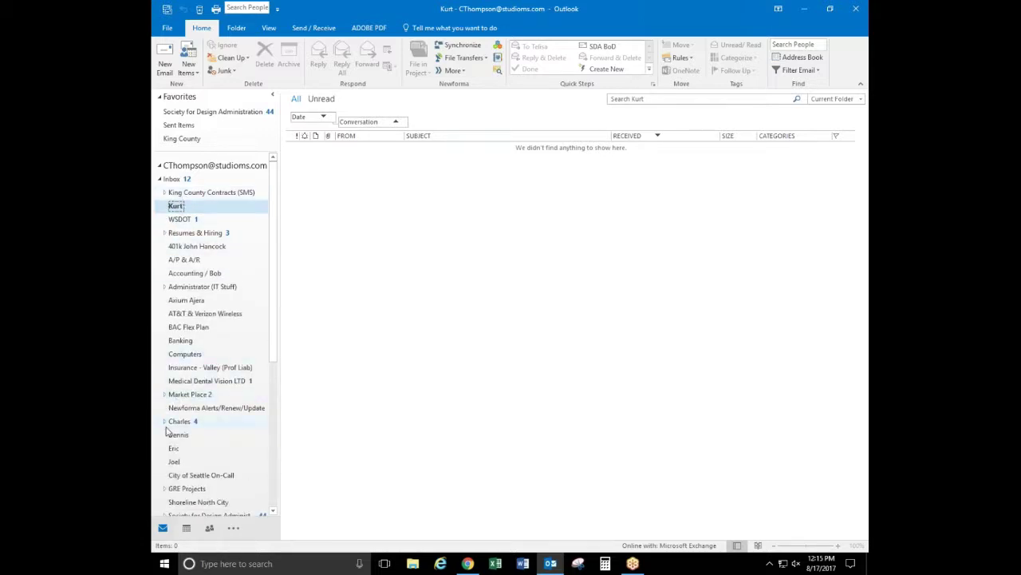
{"action": "left_click", "coordinate": [164, 232]}
{"action": "left_click", "coordinate": [165, 232]}
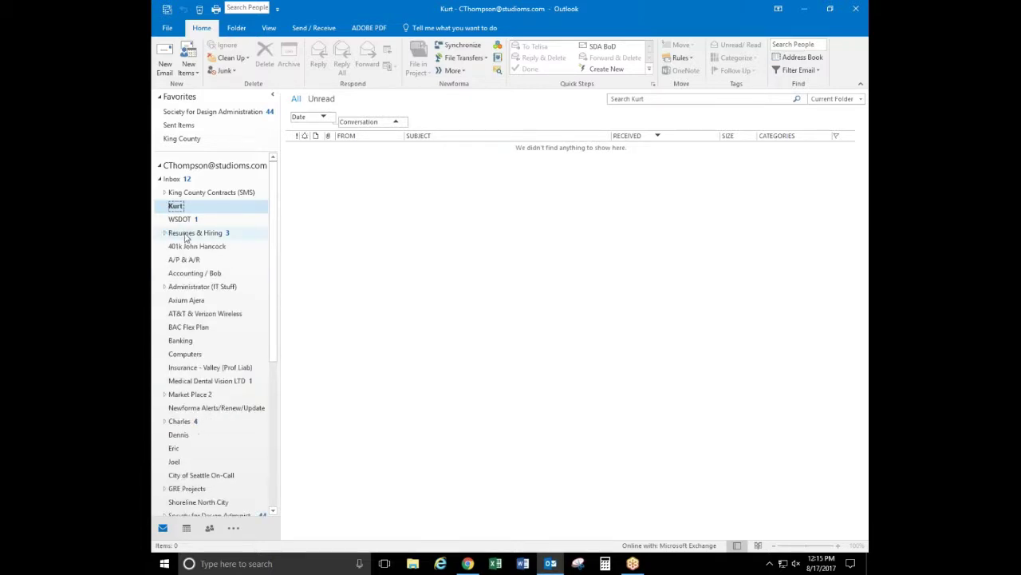
{"action": "left_click_drag", "start_coordinate": [272, 239], "coordinate": [266, 401]}
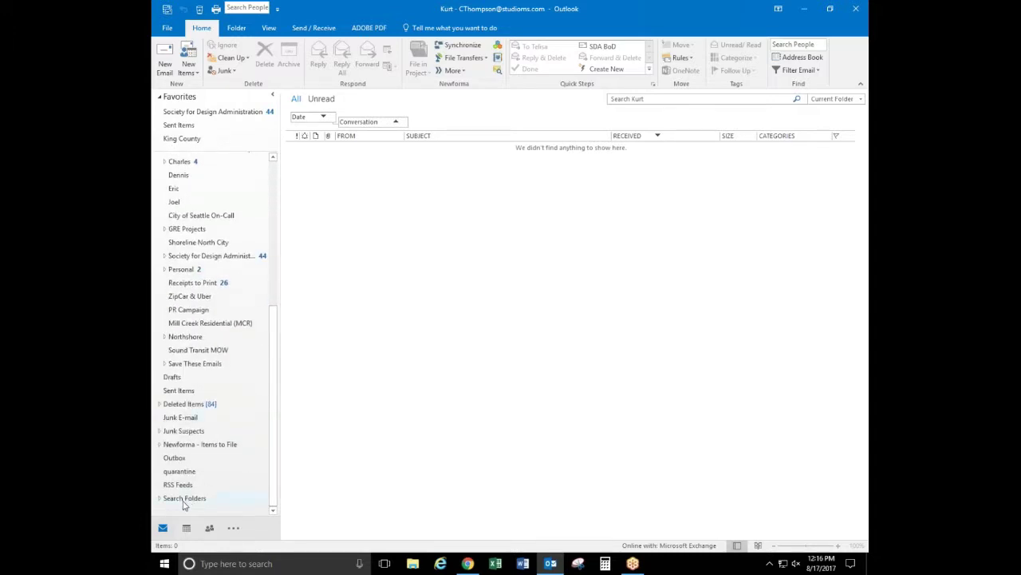
Start a new search folder from Search Folders, then cancel it
{"action": "right_click", "coordinate": [183, 499]}
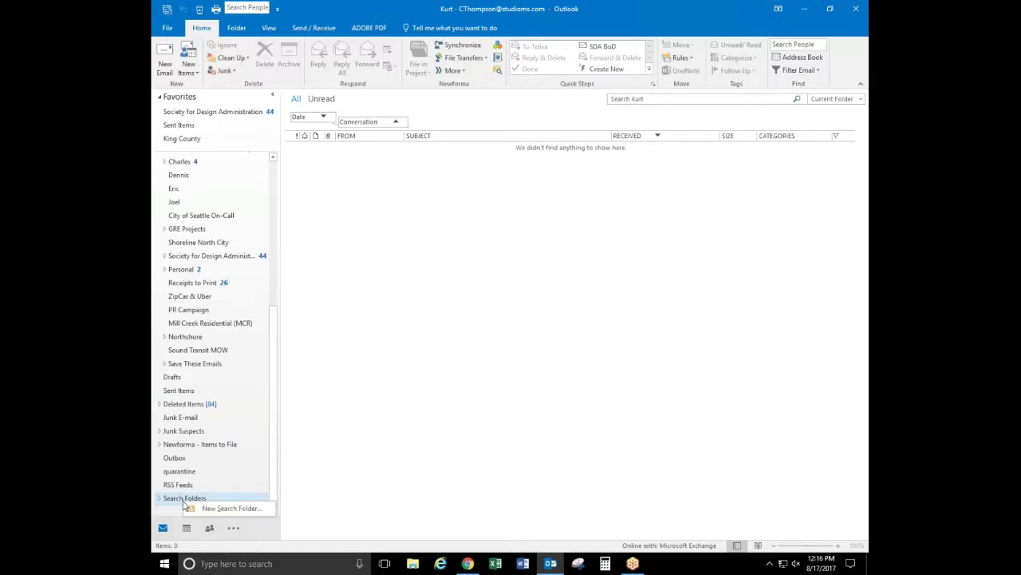
{"action": "left_click", "coordinate": [228, 508]}
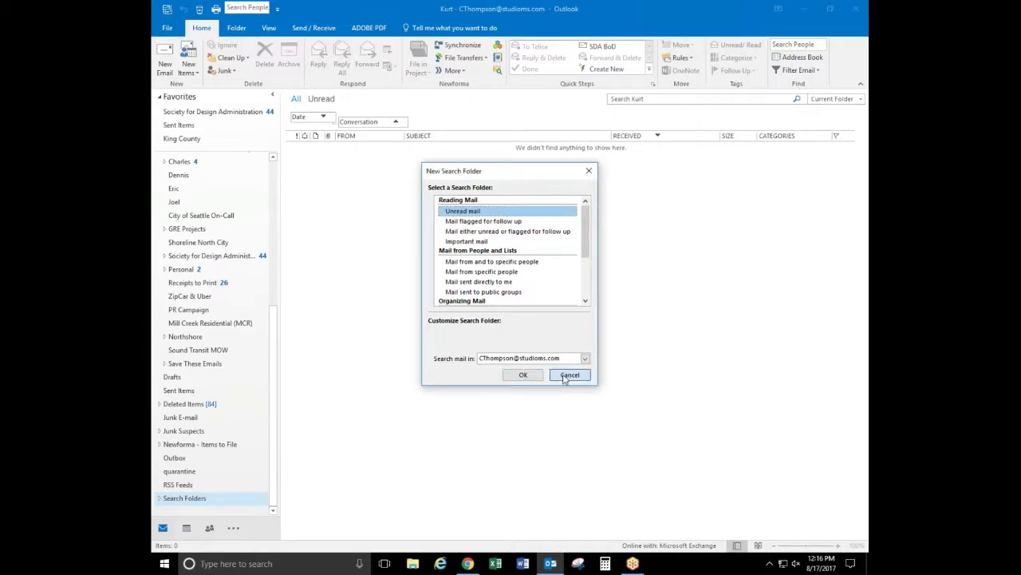
{"action": "left_click", "coordinate": [570, 374]}
Expand Search Folders and begin a new search folder of the custom type
{"action": "left_click", "coordinate": [159, 498]}
{"action": "left_click_drag", "start_coordinate": [271, 410], "coordinate": [267, 455]}
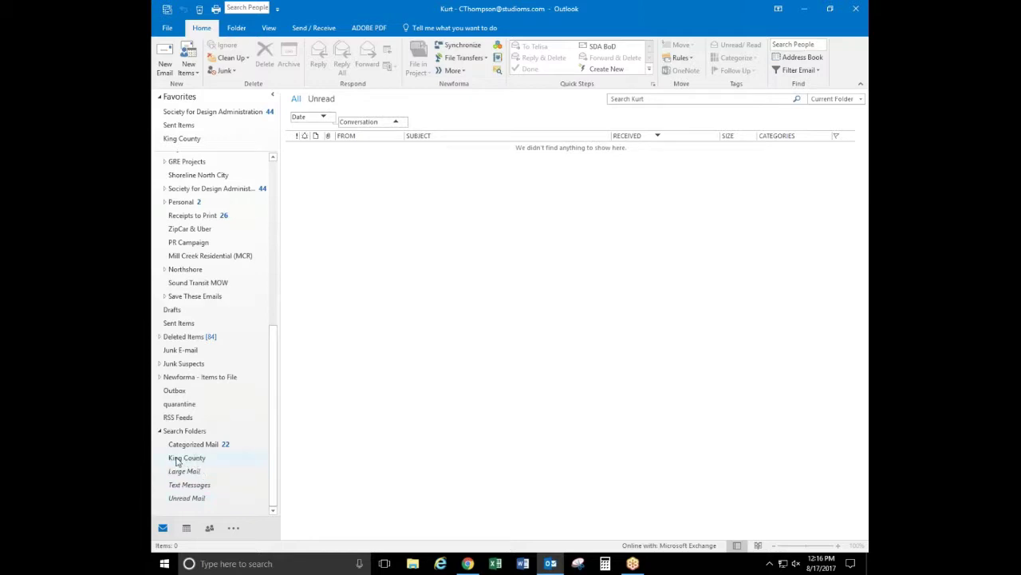
{"action": "right_click", "coordinate": [192, 432]}
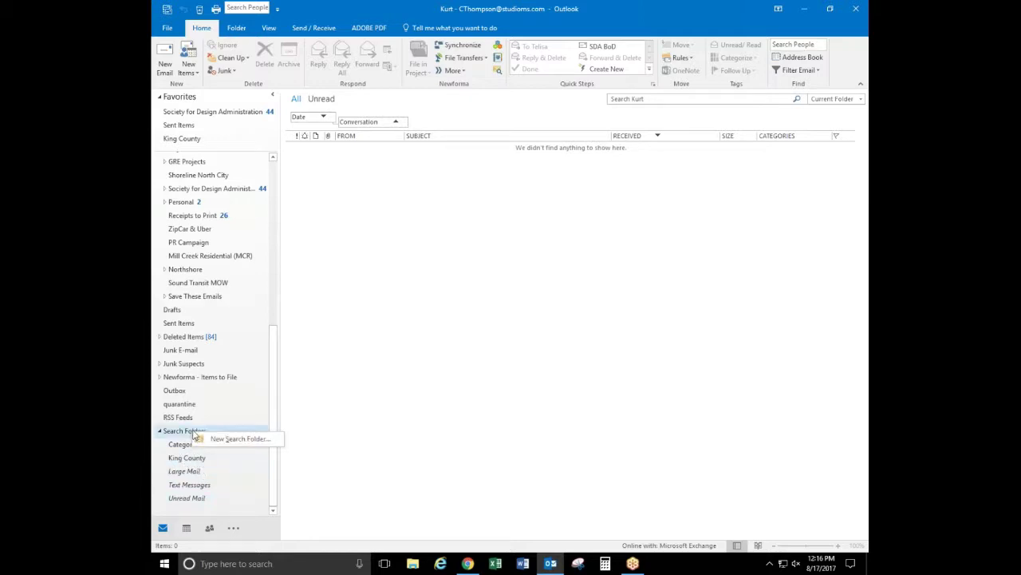
{"action": "left_click", "coordinate": [231, 438]}
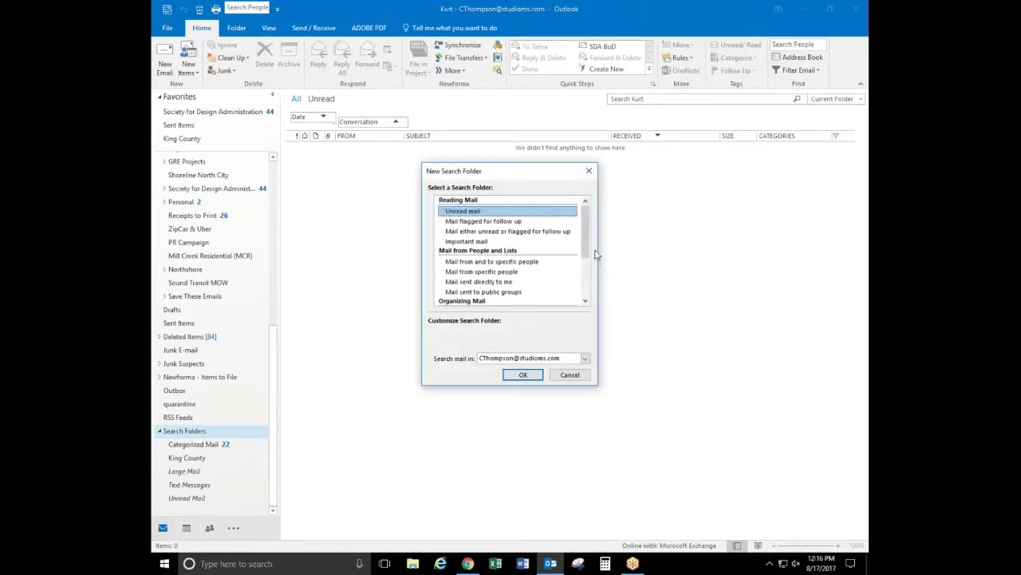
{"action": "left_click_drag", "start_coordinate": [587, 232], "coordinate": [587, 273]}
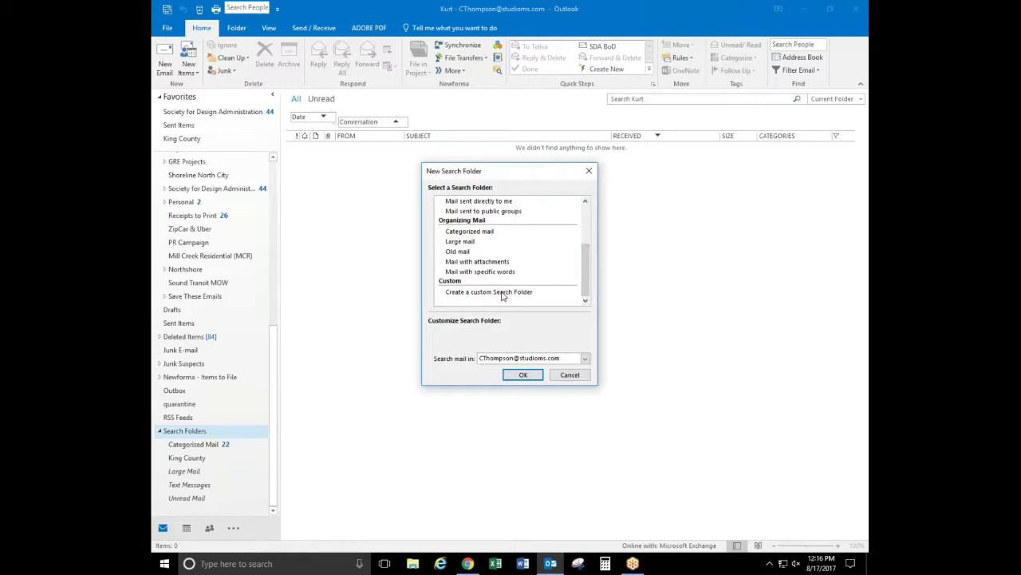
{"action": "left_click", "coordinate": [503, 293]}
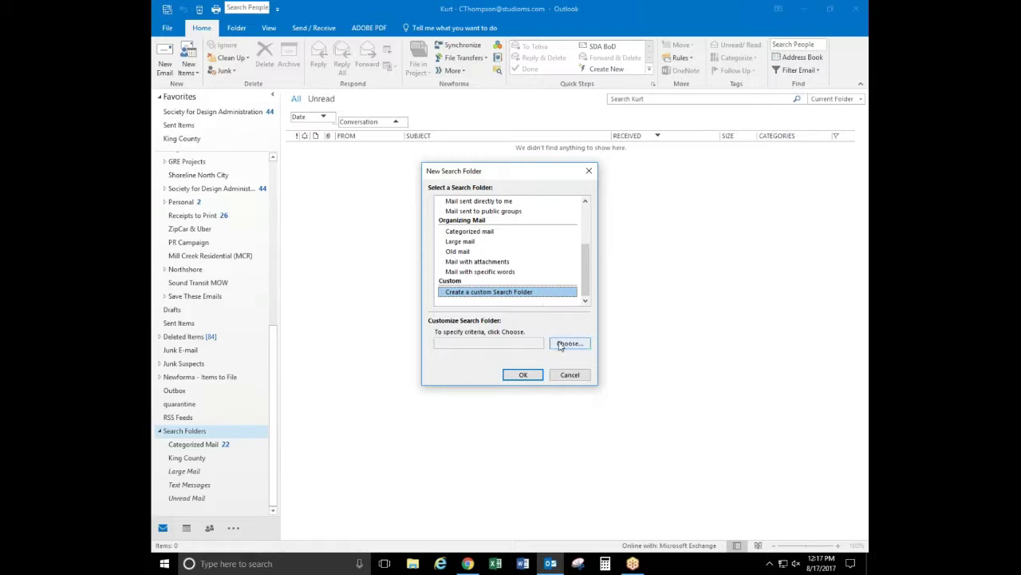
Name the custom folder 'Resume unread' and limit its search to Resumes & Hiring instead of the mailbox
{"action": "left_click", "coordinate": [568, 343]}
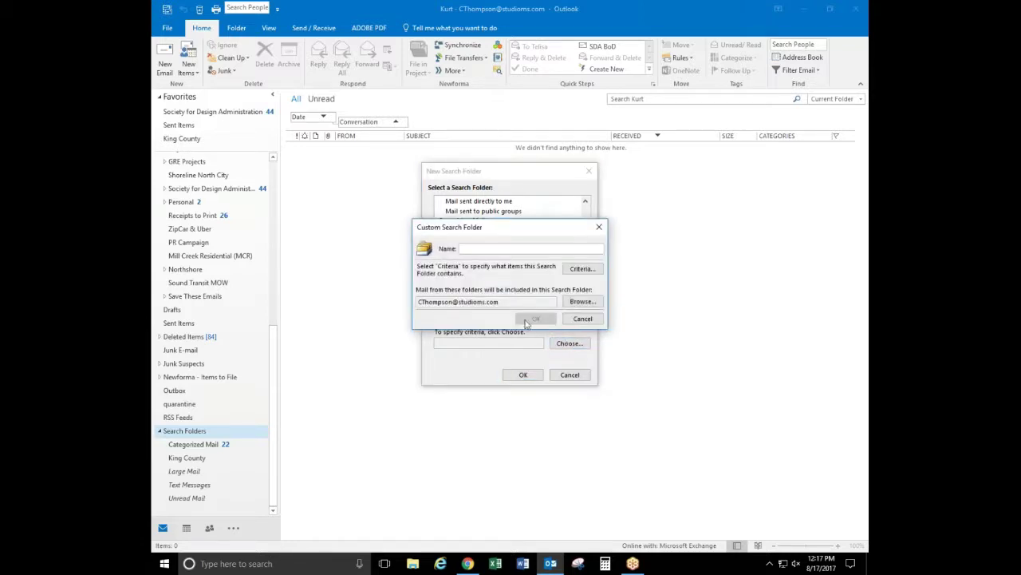
{"action": "type", "text": "Resume unread"}
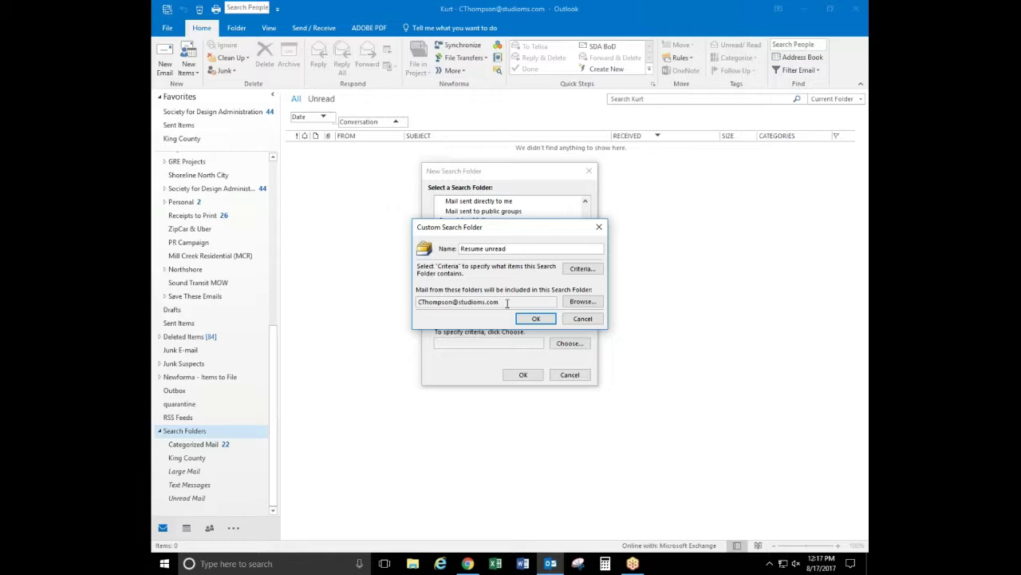
{"action": "left_click", "coordinate": [582, 301]}
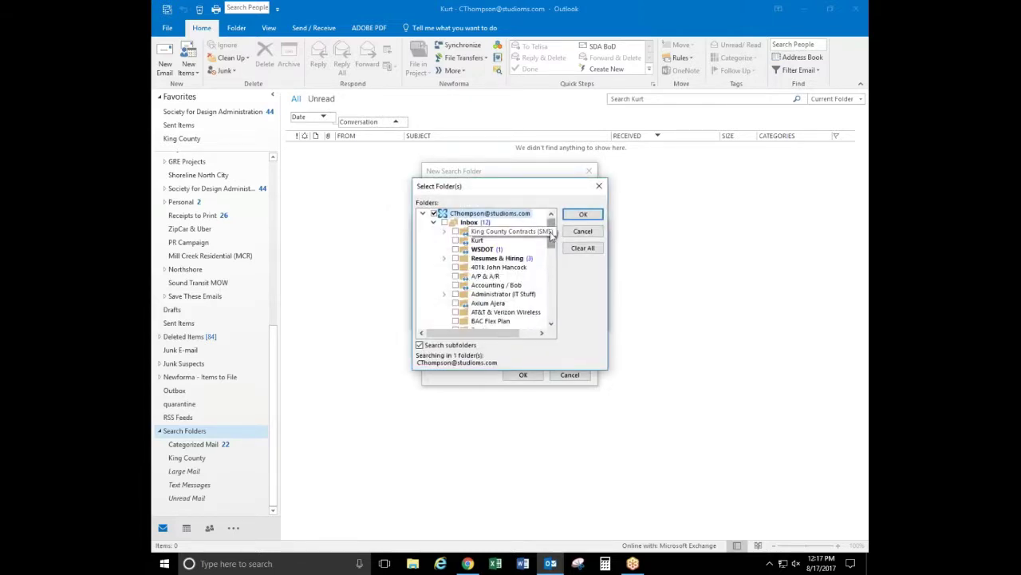
{"action": "left_click", "coordinate": [456, 259]}
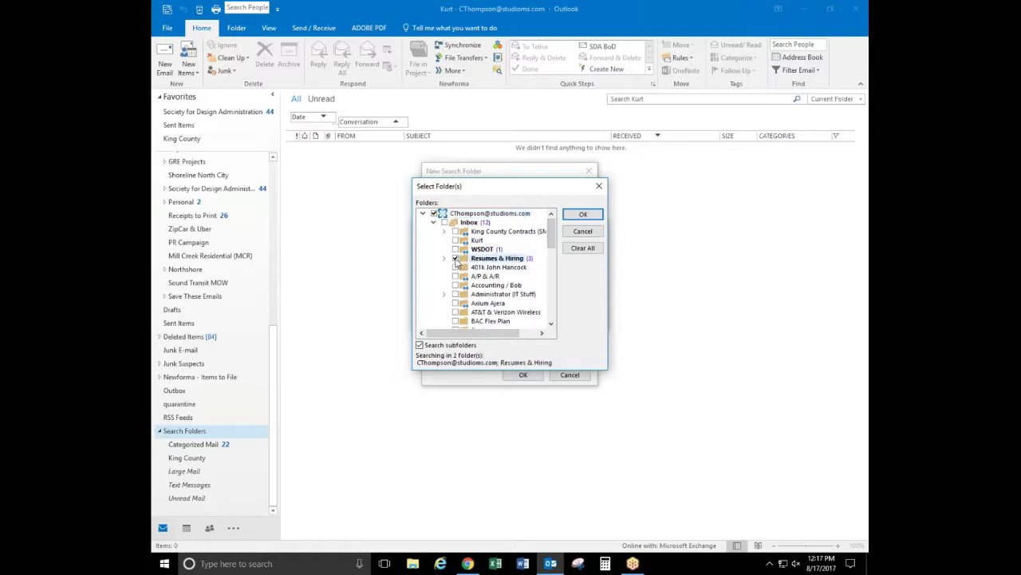
{"action": "left_click", "coordinate": [435, 214]}
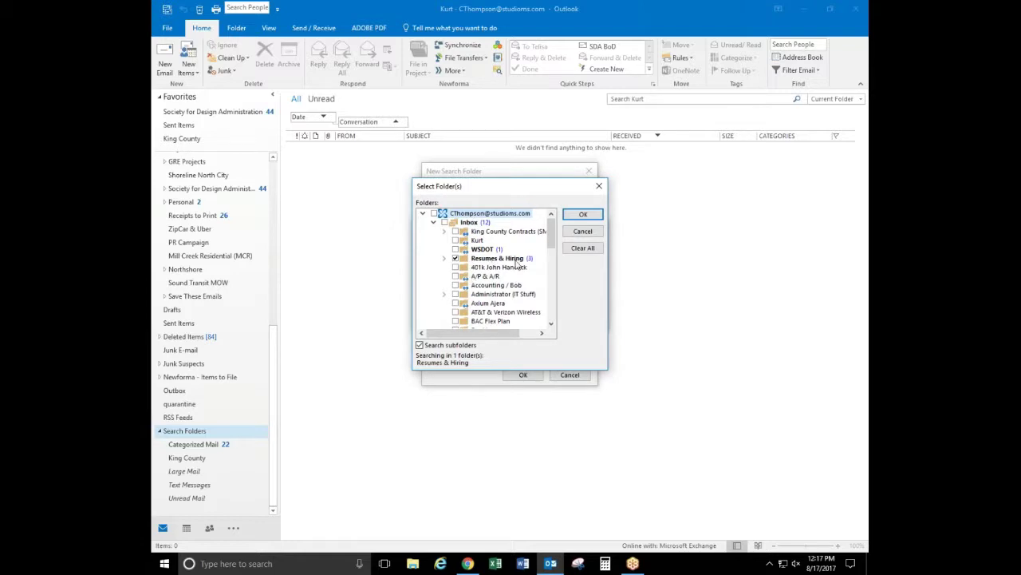
{"action": "left_click", "coordinate": [445, 259]}
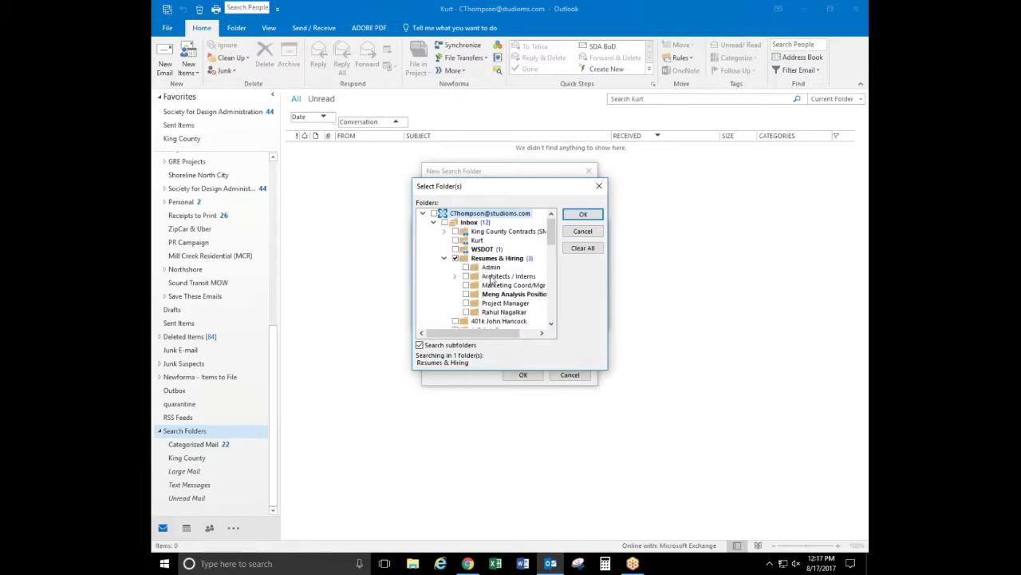
{"action": "left_click", "coordinate": [445, 258]}
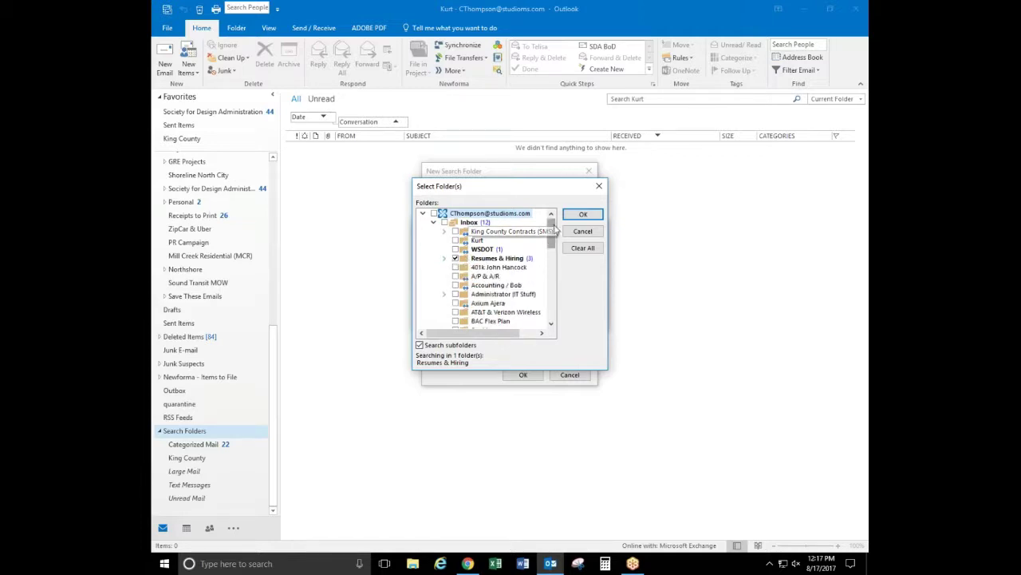
{"action": "left_click", "coordinate": [583, 214]}
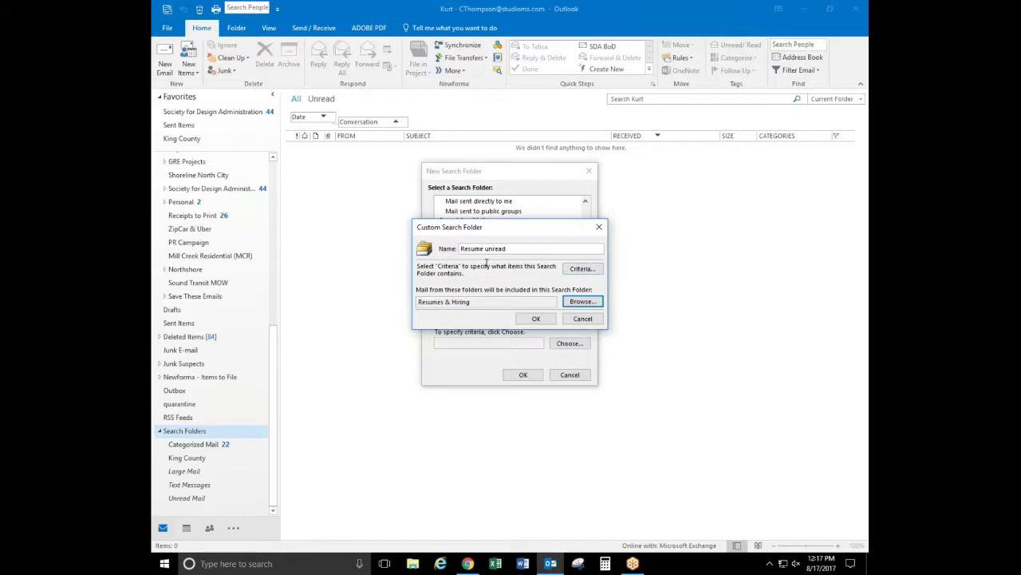
Set the criteria to only unread items on More Choices and accept the Resume unread settings
{"action": "left_click", "coordinate": [583, 269]}
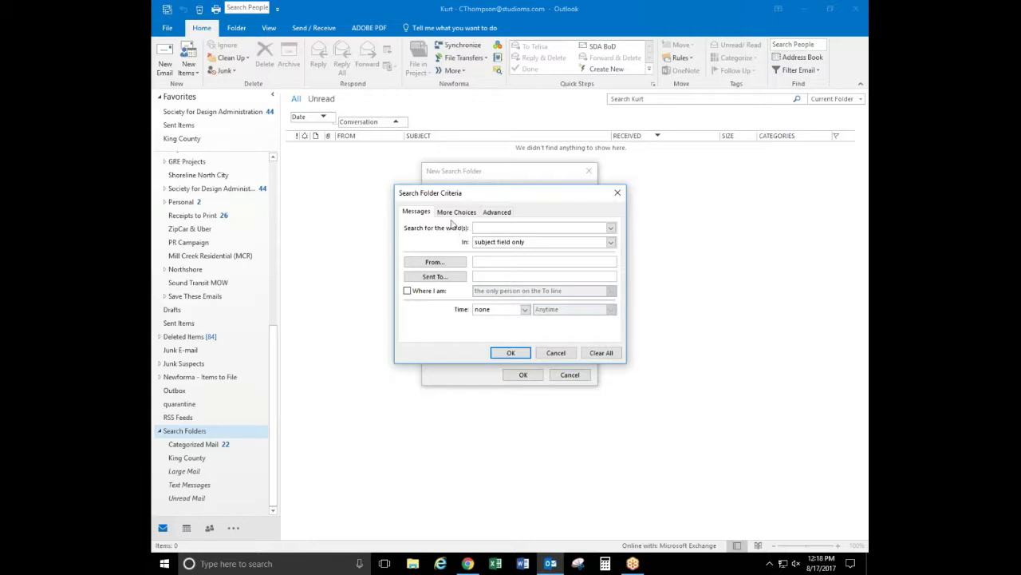
{"action": "left_click", "coordinate": [490, 213]}
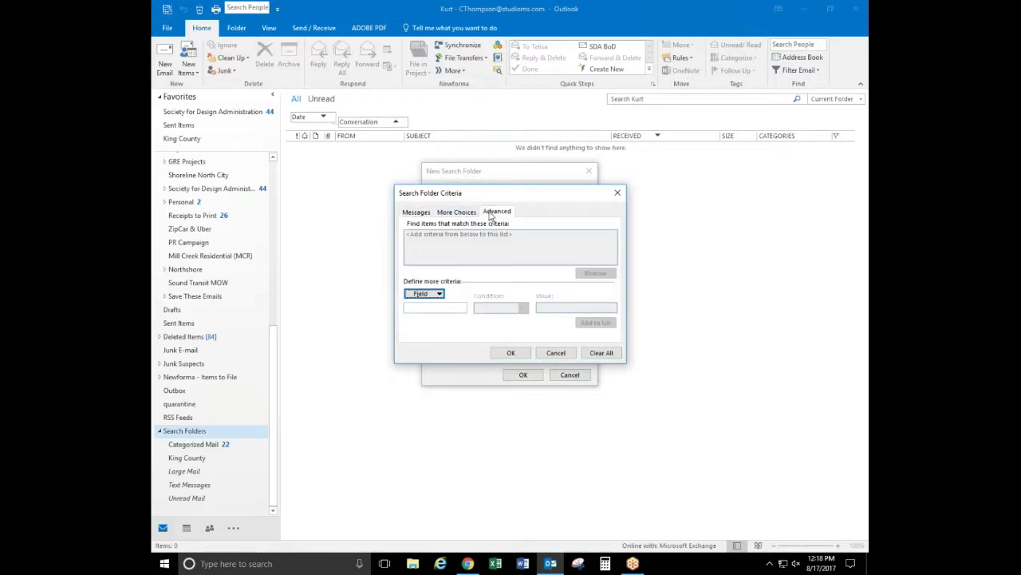
{"action": "left_click", "coordinate": [457, 212]}
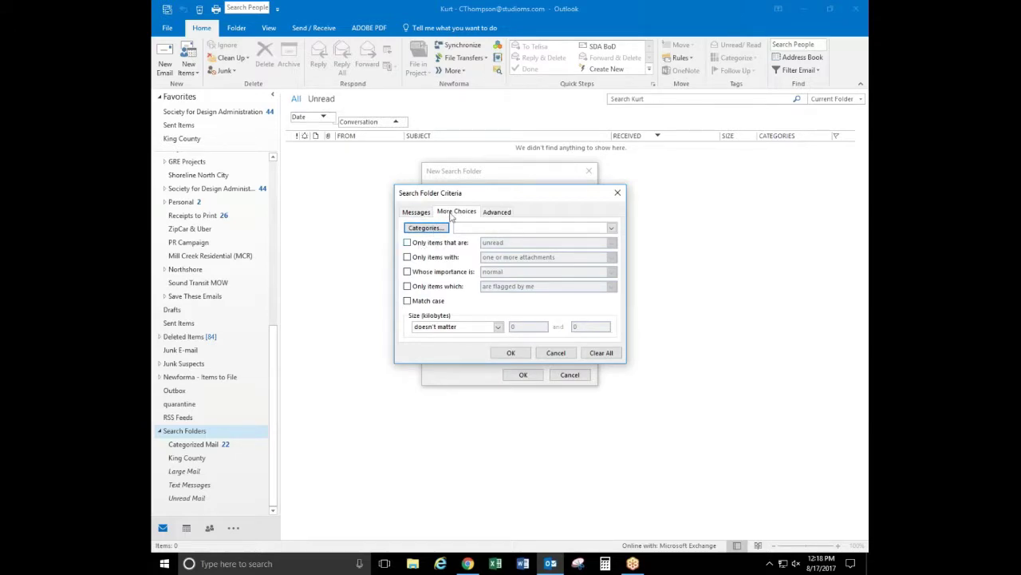
{"action": "left_click", "coordinate": [413, 213]}
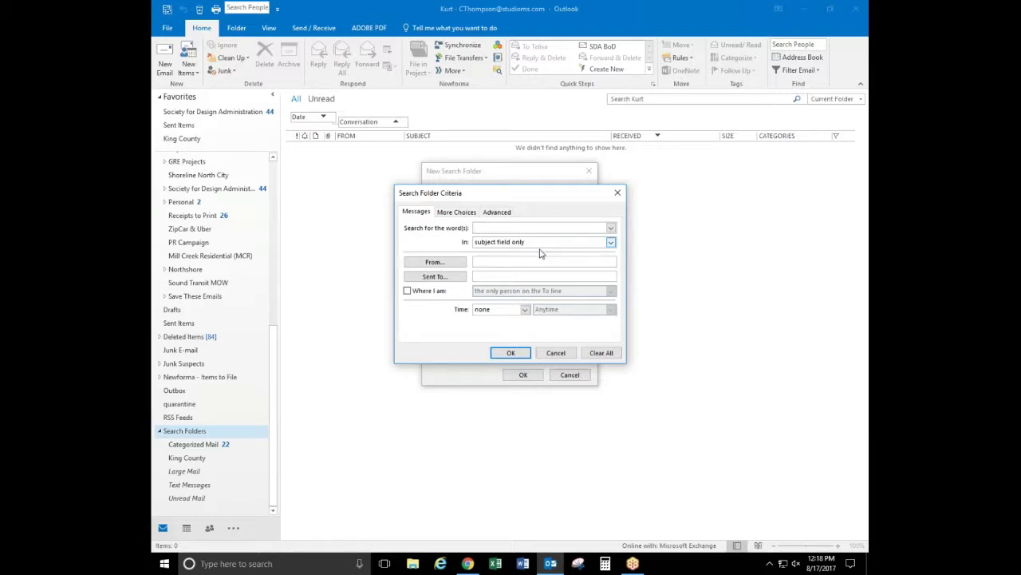
{"action": "left_click", "coordinate": [496, 261]}
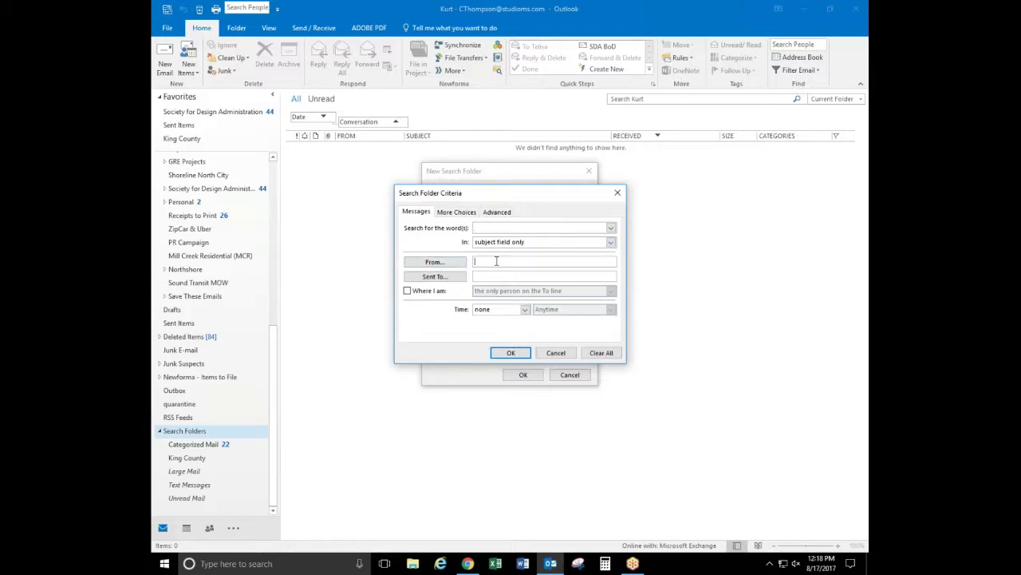
{"action": "left_click", "coordinate": [453, 213]}
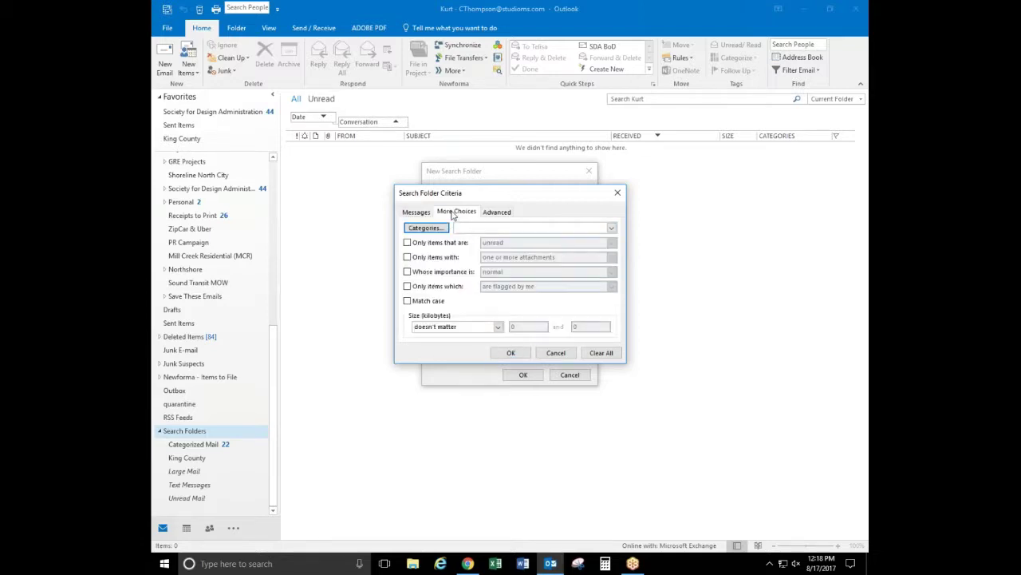
{"action": "left_click", "coordinate": [447, 228]}
{"action": "left_click", "coordinate": [410, 243]}
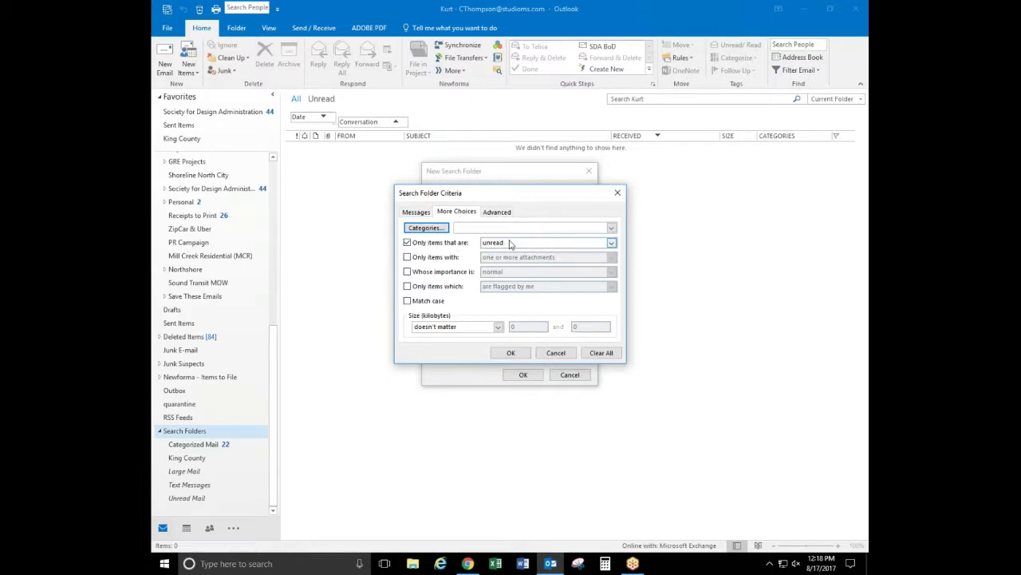
{"action": "left_click", "coordinate": [512, 354]}
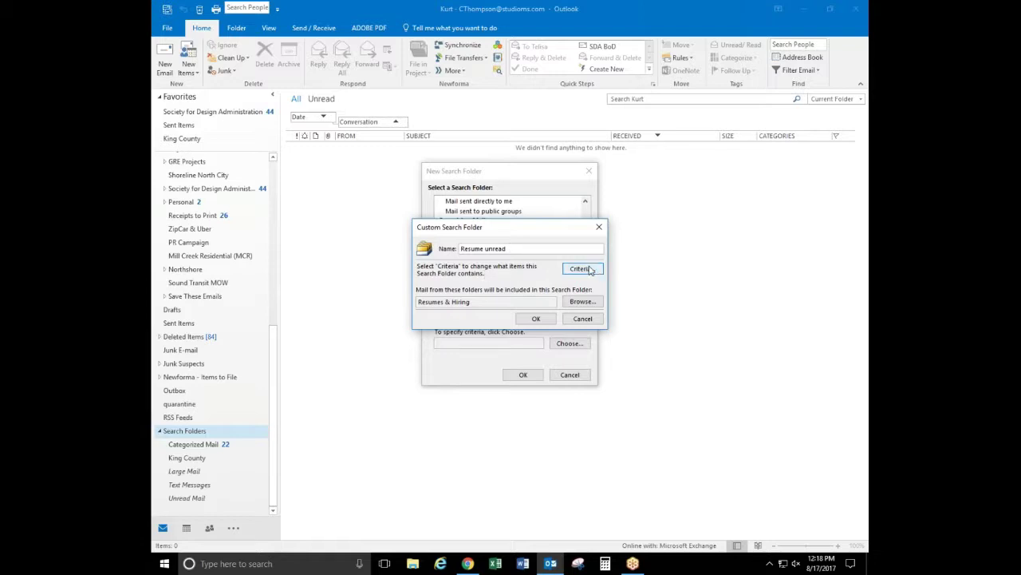
{"action": "left_click", "coordinate": [476, 301]}
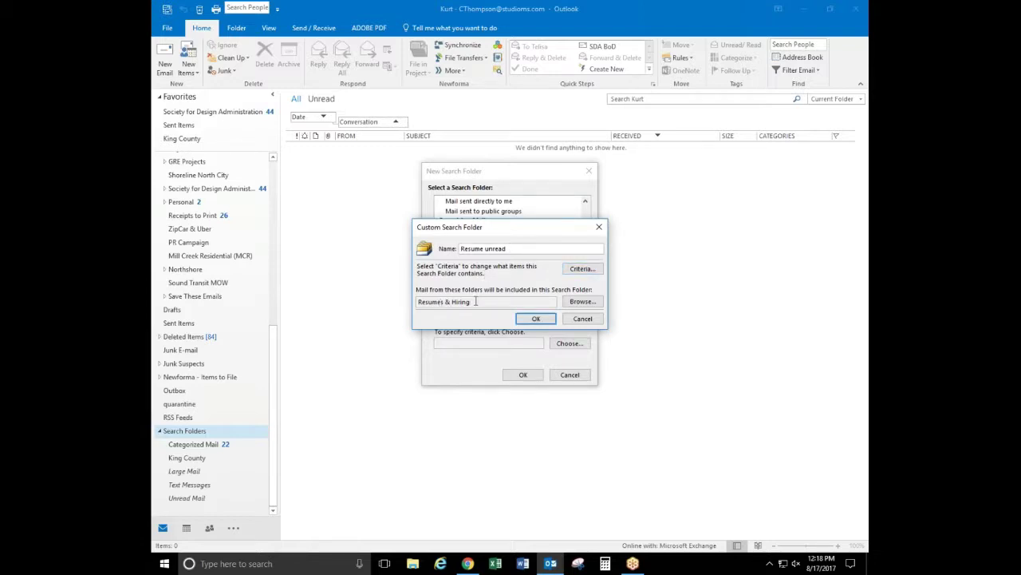
{"action": "left_click", "coordinate": [534, 318]}
Finish creating the Resume unread search folder and add it to Favorites
{"action": "left_click", "coordinate": [523, 375]}
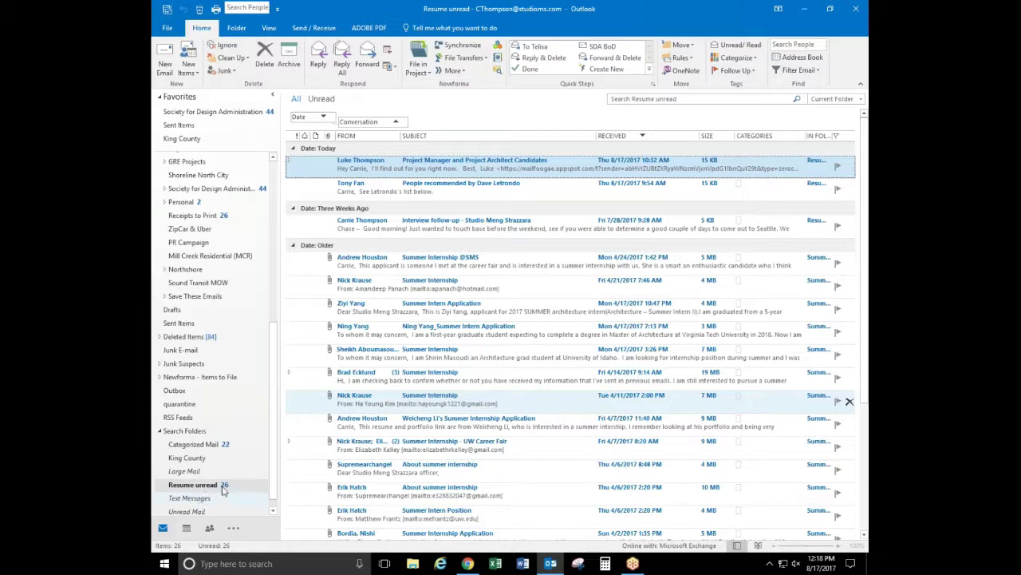
{"action": "right_click", "coordinate": [204, 490]}
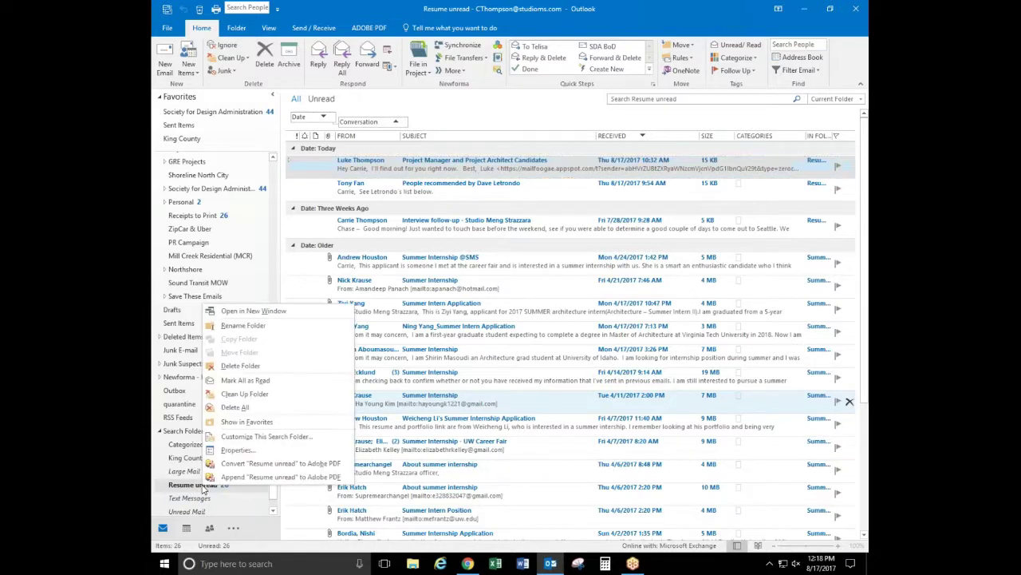
{"action": "left_click", "coordinate": [246, 422]}
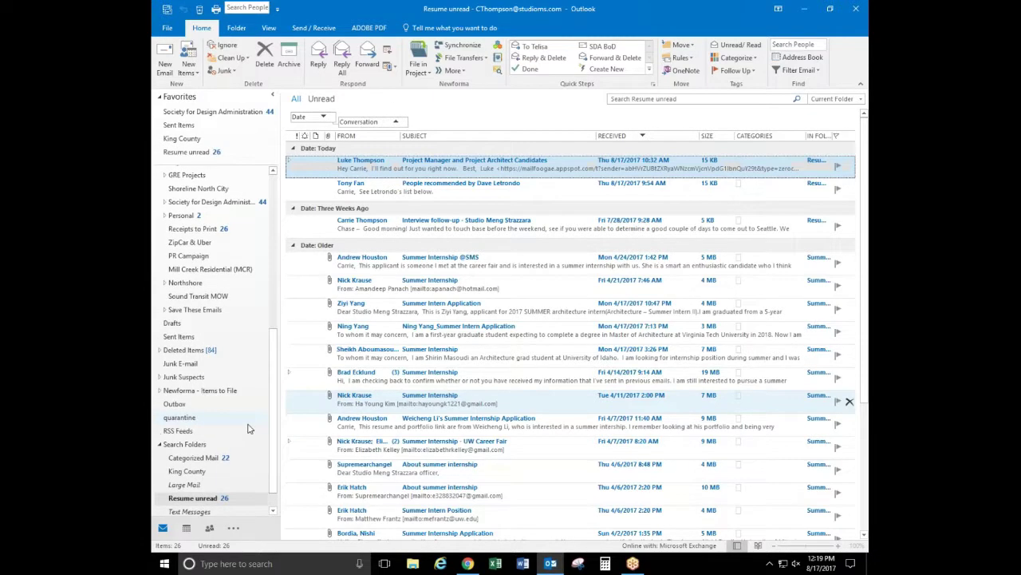
Show the Inbox and expand Resumes & Hiring and Architects / Interns down to Summer Interns
{"action": "left_click_drag", "start_coordinate": [274, 345], "coordinate": [277, 190]}
{"action": "left_click", "coordinate": [173, 192]}
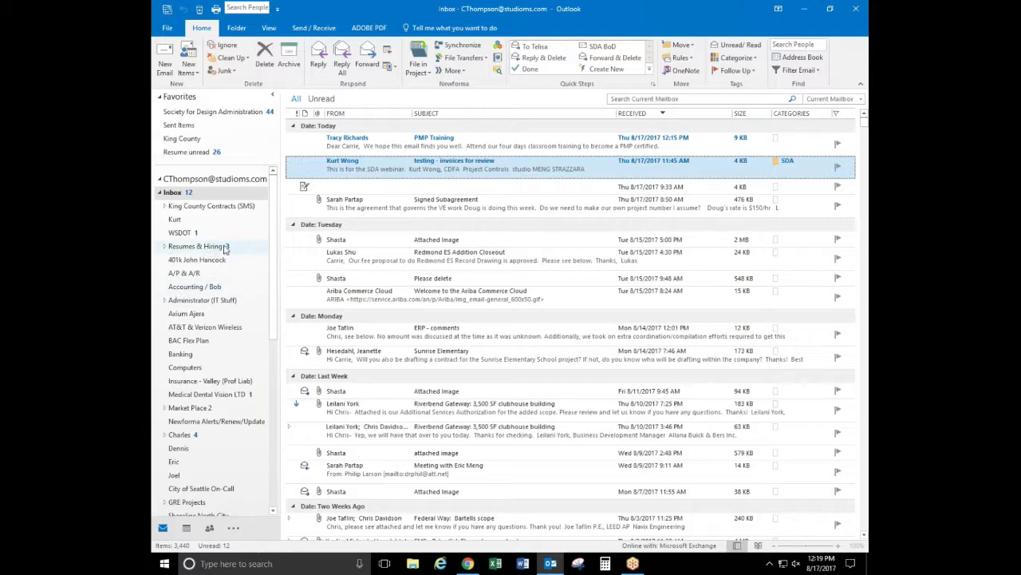
{"action": "left_click", "coordinate": [165, 248]}
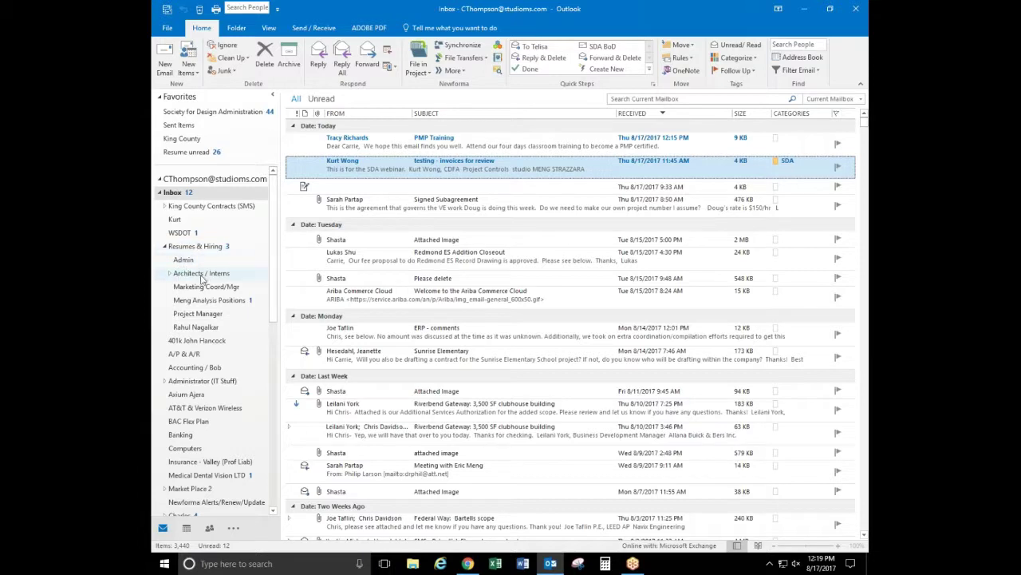
{"action": "left_click", "coordinate": [169, 274]}
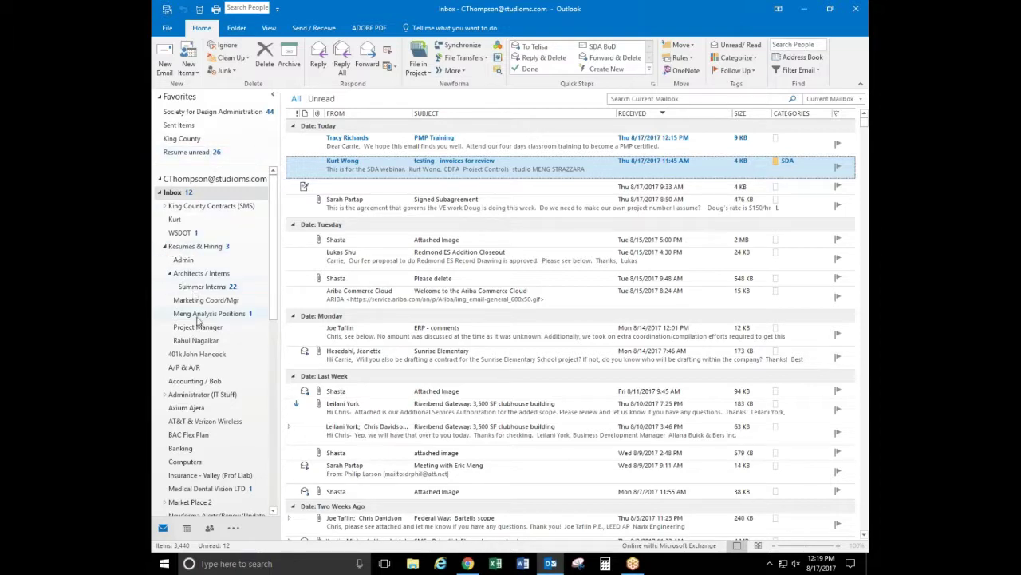
Hide the Resumes & Hiring subfolders and reselect the Inbox
{"action": "left_click", "coordinate": [166, 246]}
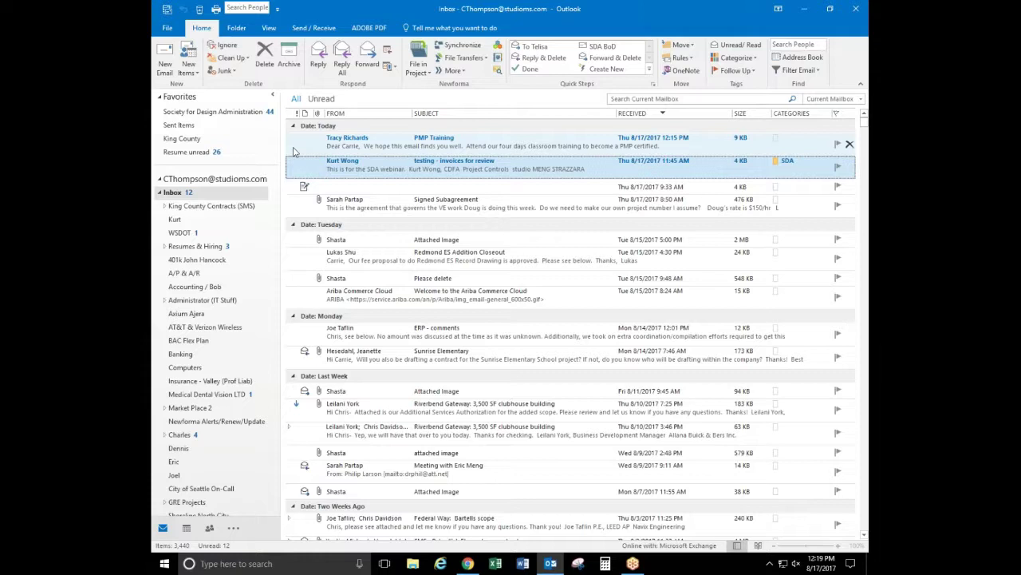
{"action": "left_click", "coordinate": [173, 192]}
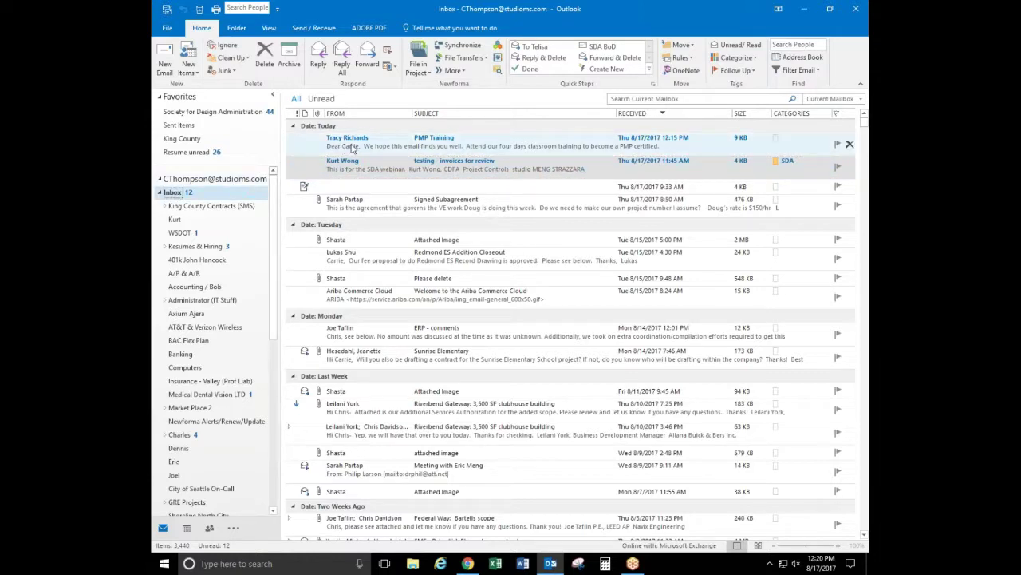
Open 'testing - invoices for review' in its own window, start a reply, and browse attachment options
{"action": "double_click", "coordinate": [337, 169]}
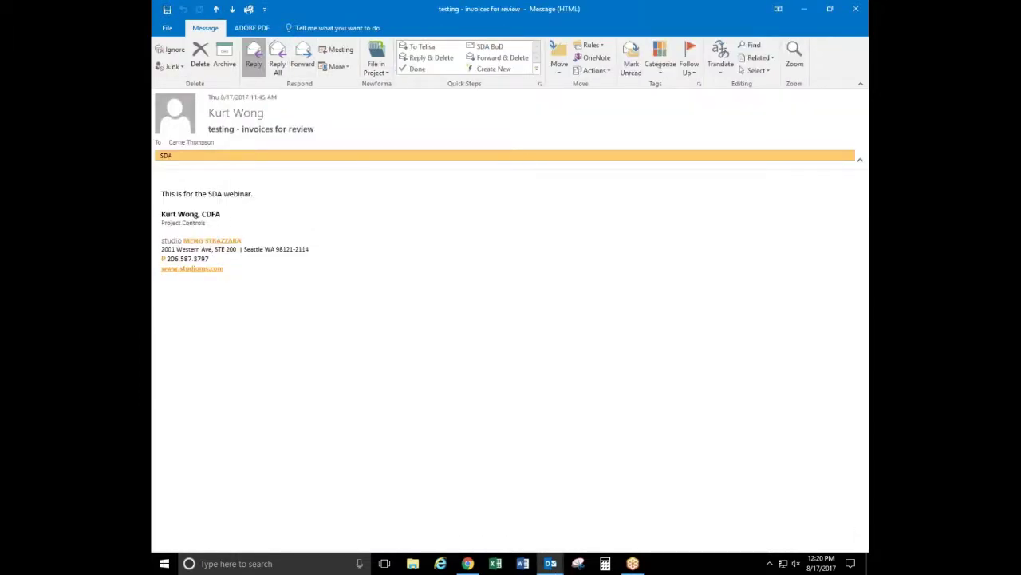
{"action": "left_click", "coordinate": [254, 64]}
{"action": "left_click", "coordinate": [536, 70]}
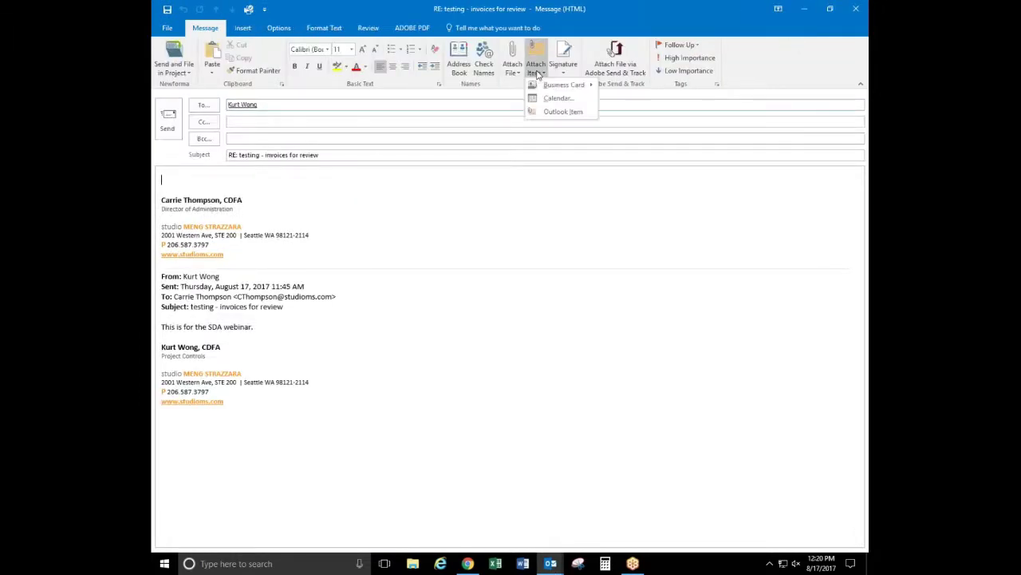
{"action": "mouse_move", "coordinate": [548, 88]}
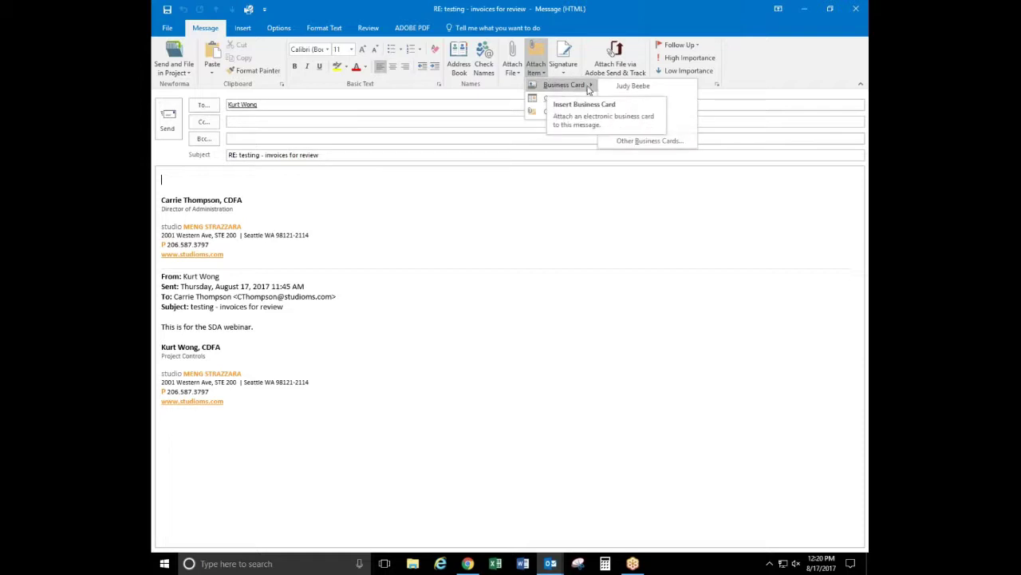
{"action": "left_click", "coordinate": [514, 74]}
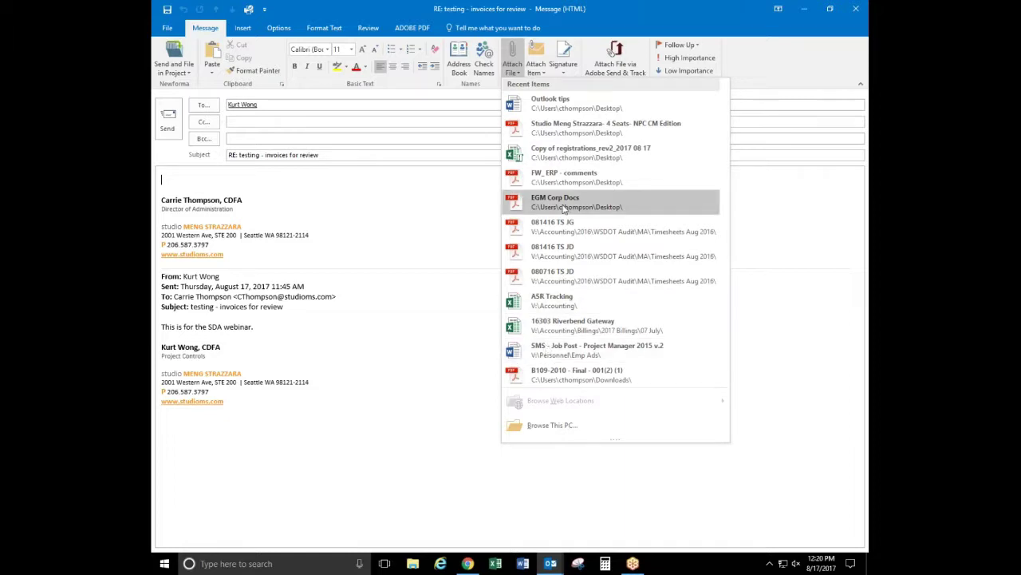
{"action": "left_click", "coordinate": [517, 73]}
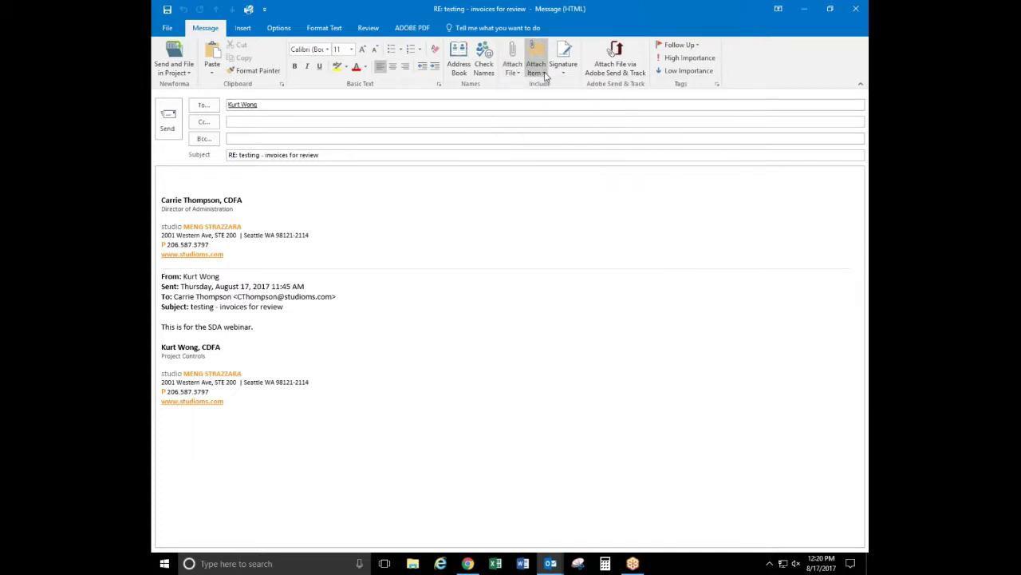
Attach a contact's business card to the reply via Attach Item
{"action": "left_click", "coordinate": [546, 75]}
{"action": "mouse_move", "coordinate": [551, 84]}
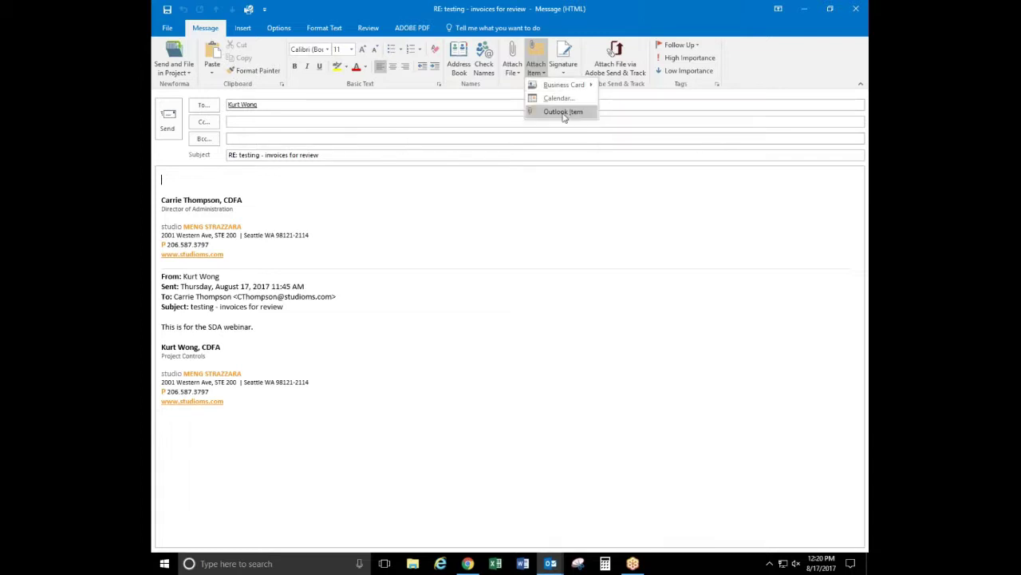
{"action": "mouse_move", "coordinate": [590, 86]}
{"action": "left_click", "coordinate": [635, 86]}
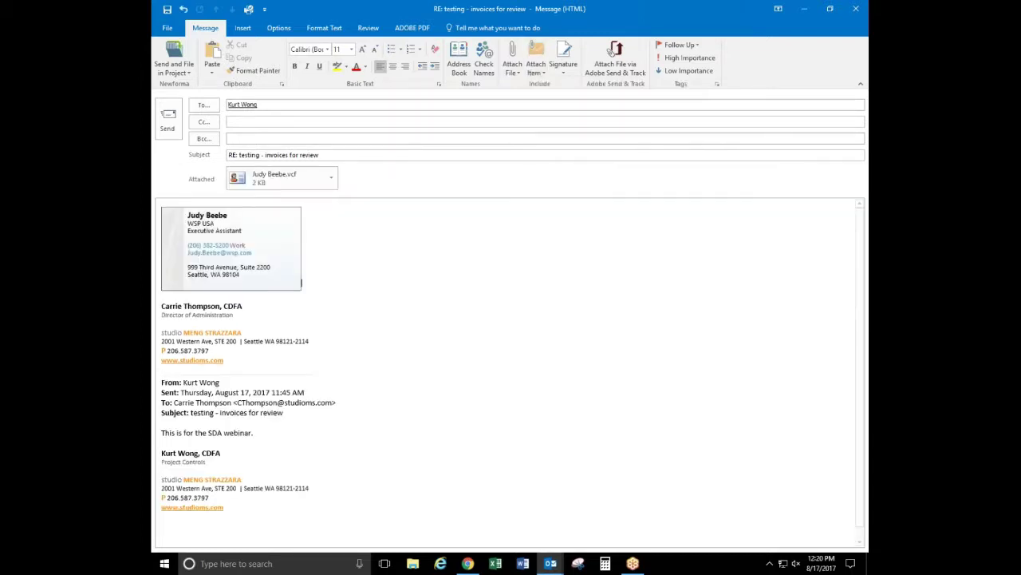
Close the reply draft and discard it without saving
{"action": "left_click", "coordinate": [277, 105]}
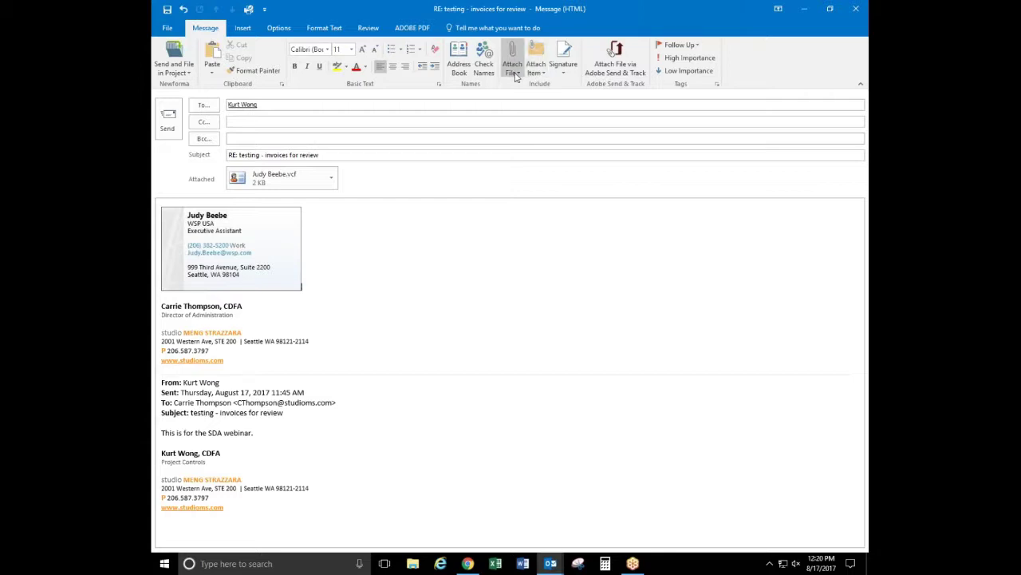
{"action": "left_click", "coordinate": [857, 9]}
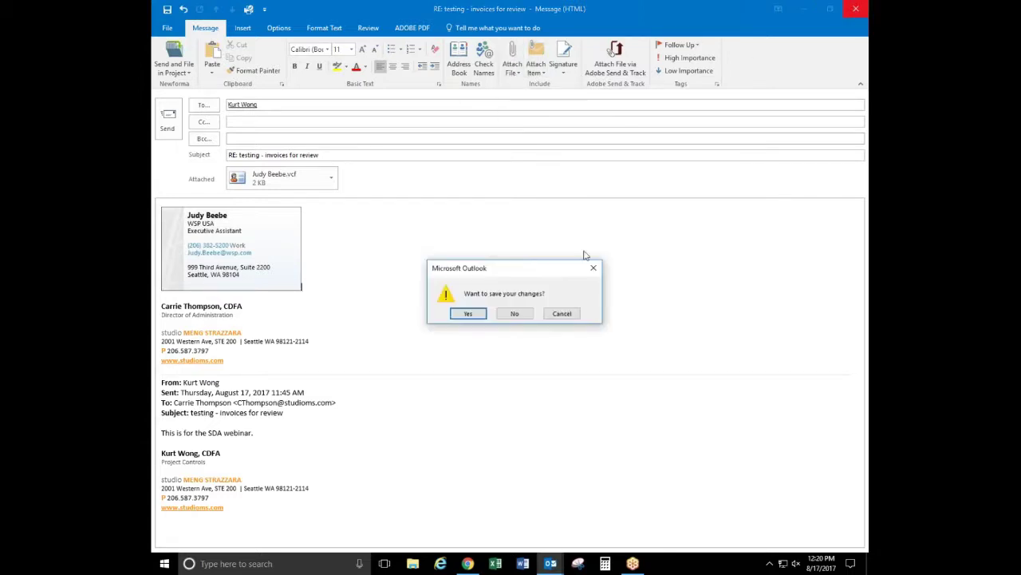
{"action": "left_click", "coordinate": [515, 312]}
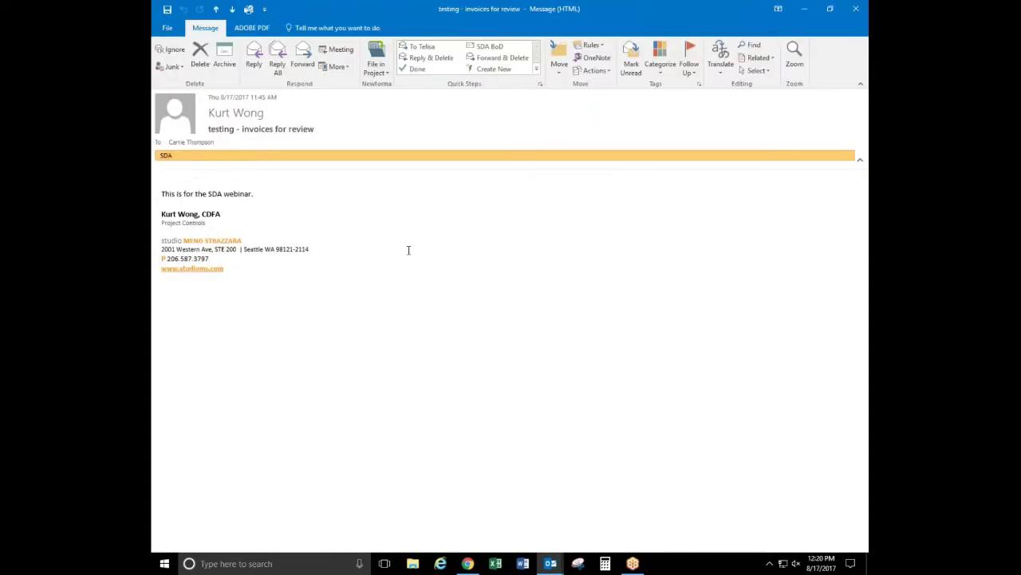
Close the message window and bring up Outlook Options from the File menu
{"action": "left_click", "coordinate": [856, 9]}
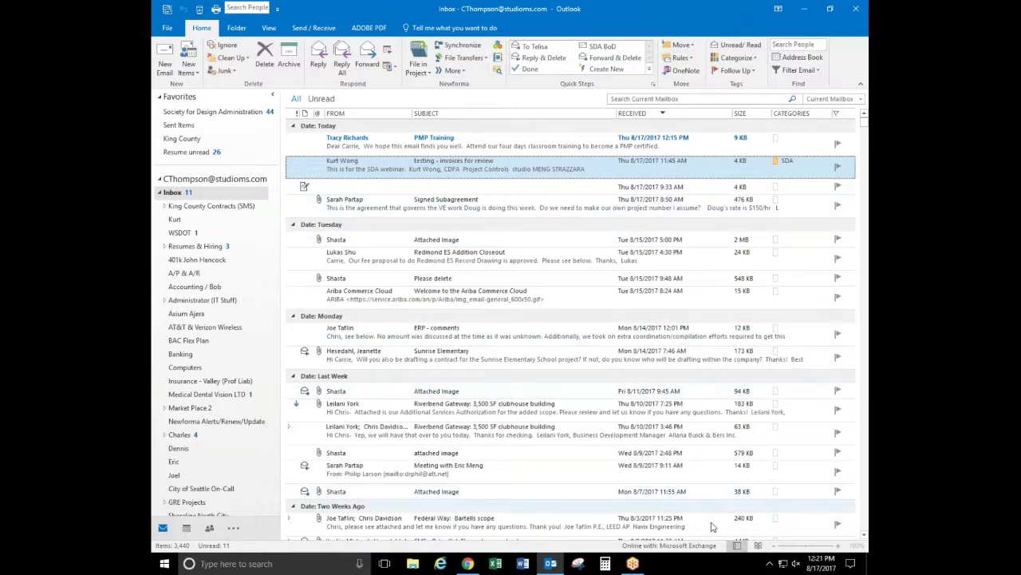
{"action": "left_click", "coordinate": [169, 29]}
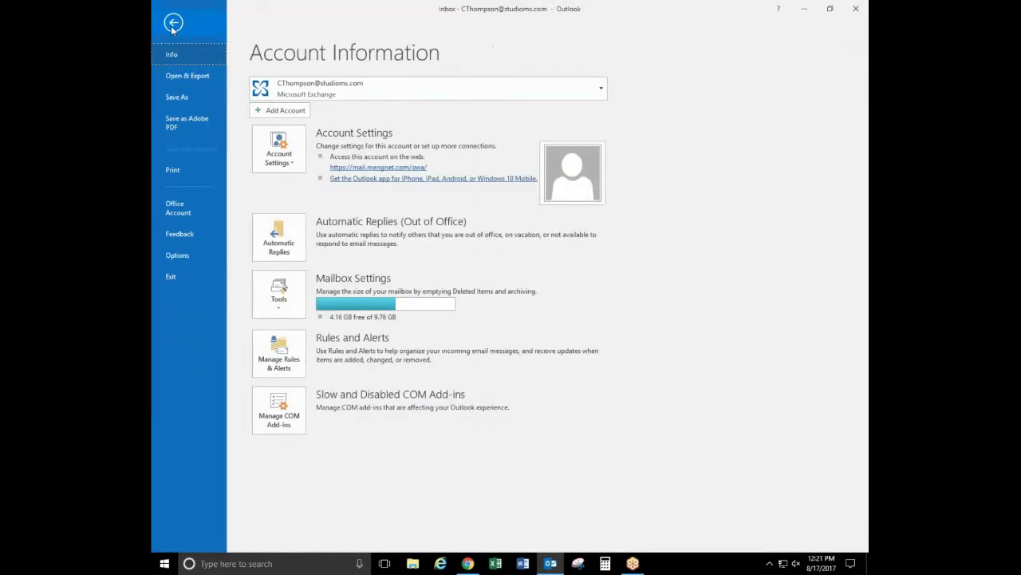
{"action": "left_click", "coordinate": [177, 255]}
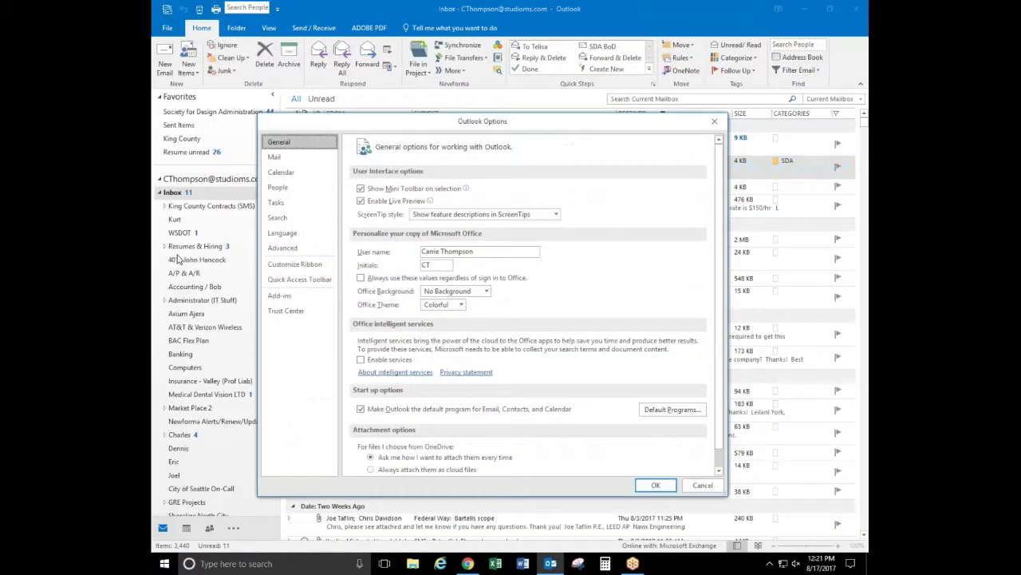
Switch Outlook Options to the Mail page and move the dialog up and right
{"action": "left_click", "coordinate": [274, 158]}
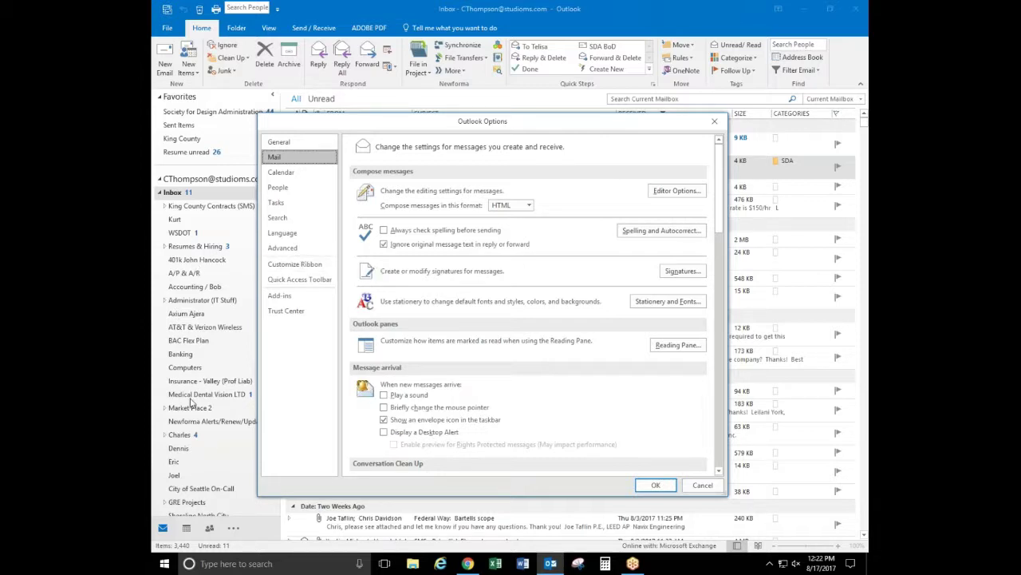
{"action": "left_click_drag", "start_coordinate": [383, 123], "coordinate": [449, 33]}
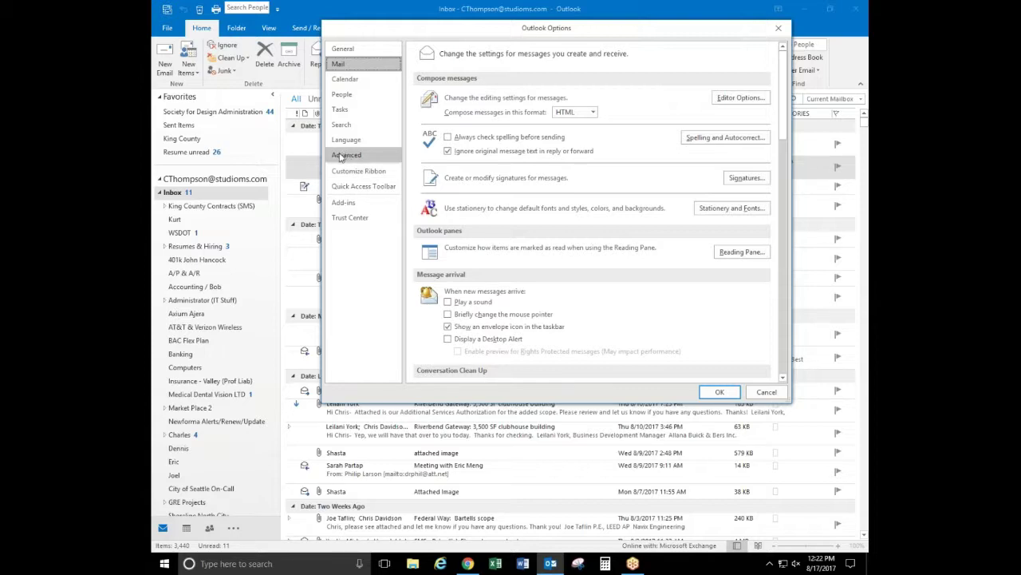
Review the Advanced page of Outlook Options, then accept and close the dialog
{"action": "left_click", "coordinate": [346, 157]}
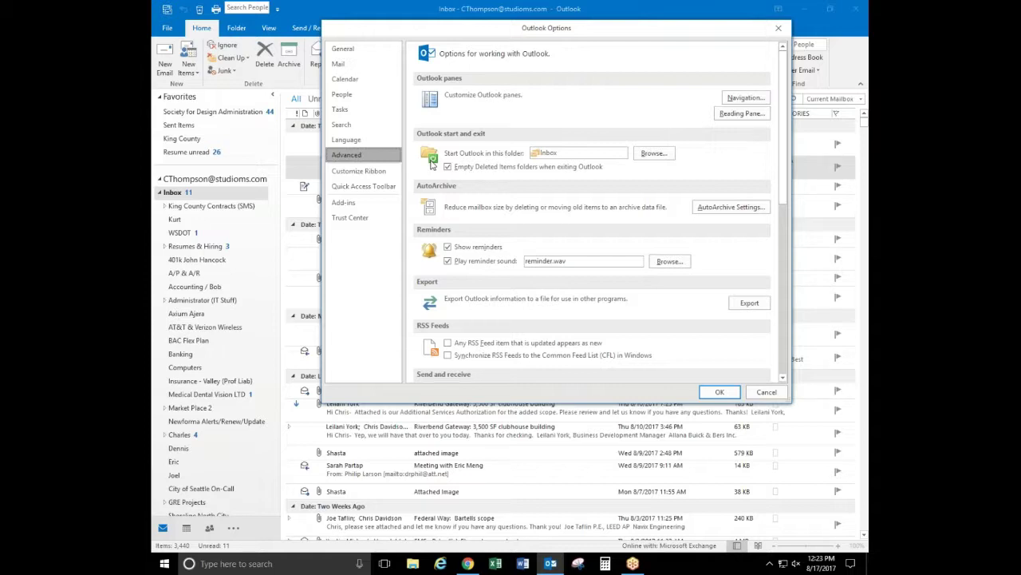
{"action": "left_click", "coordinate": [720, 393]}
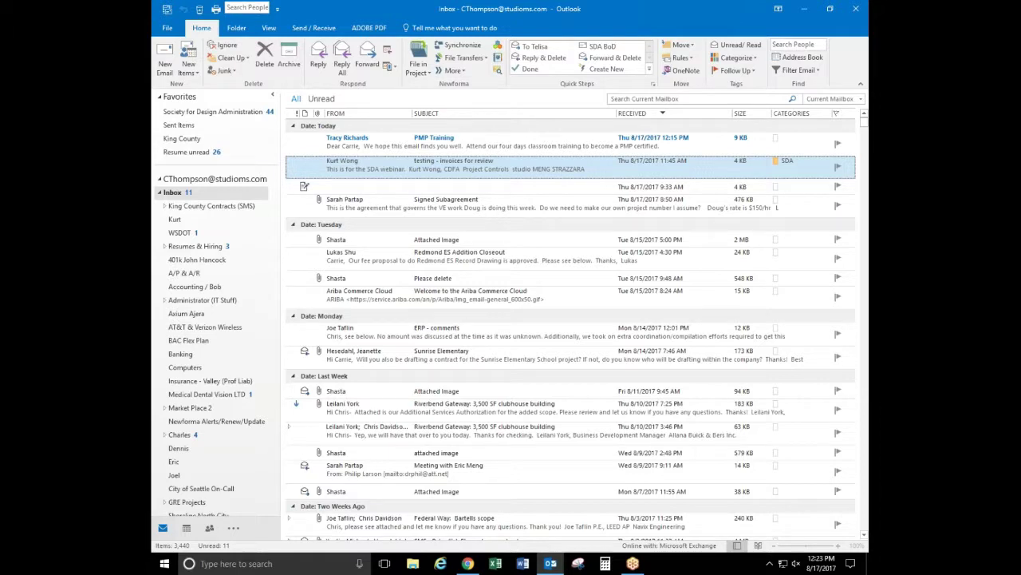
{"action": "left_click", "coordinate": [248, 8]}
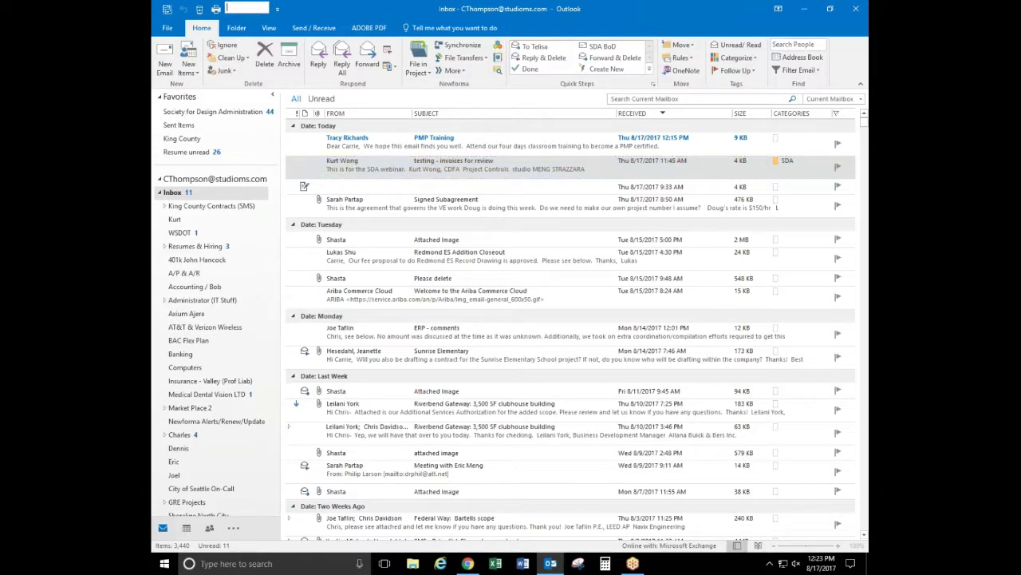
{"action": "left_click", "coordinate": [277, 10]}
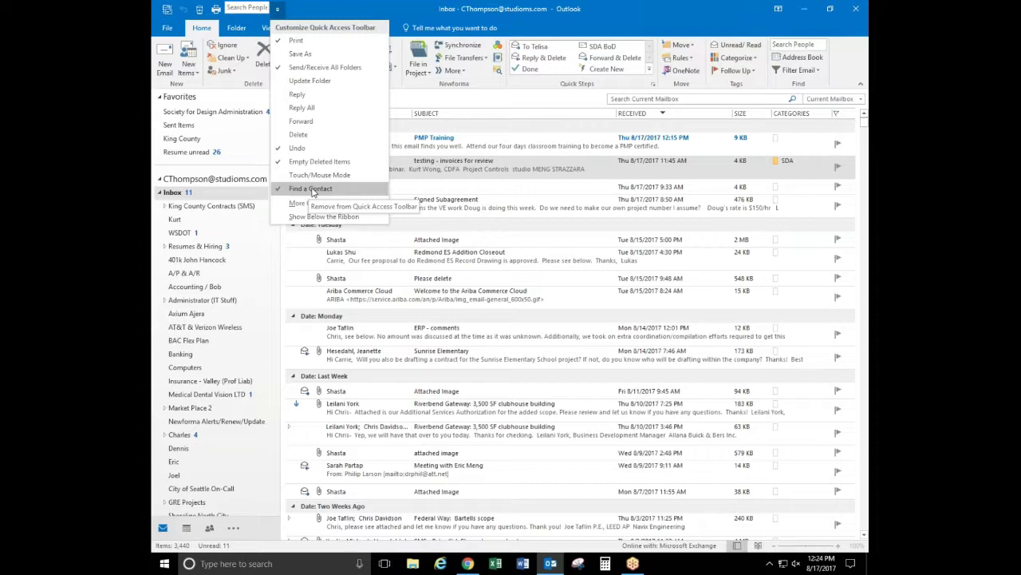
{"action": "left_click", "coordinate": [348, 16]}
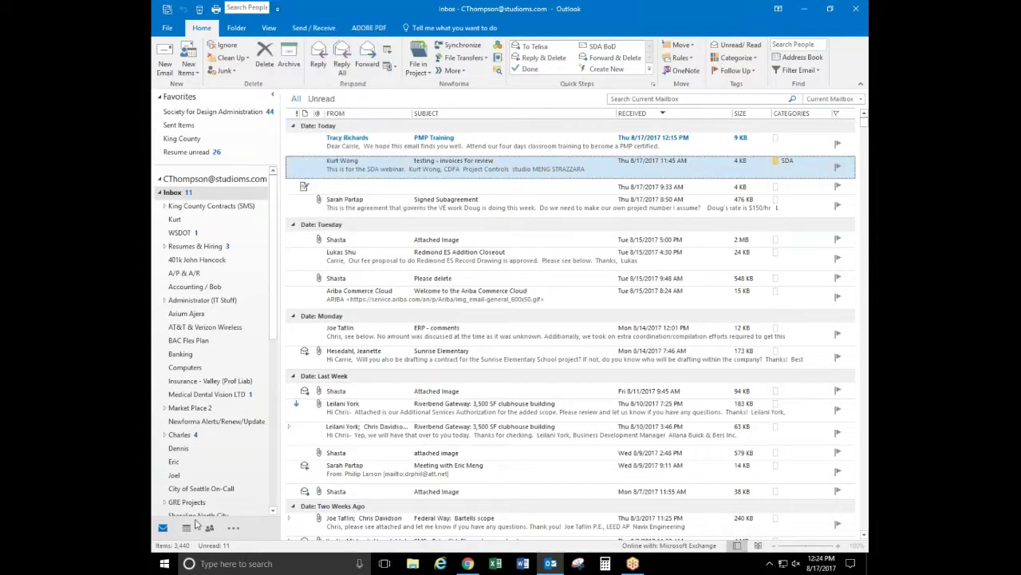
{"action": "mouse_move", "coordinate": [211, 532]}
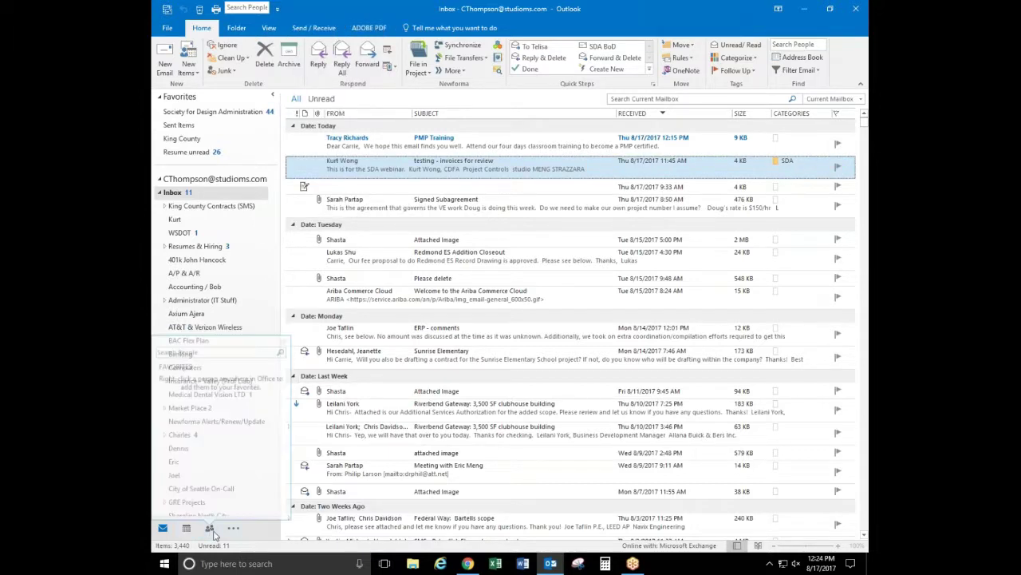
{"action": "left_click", "coordinate": [258, 8]}
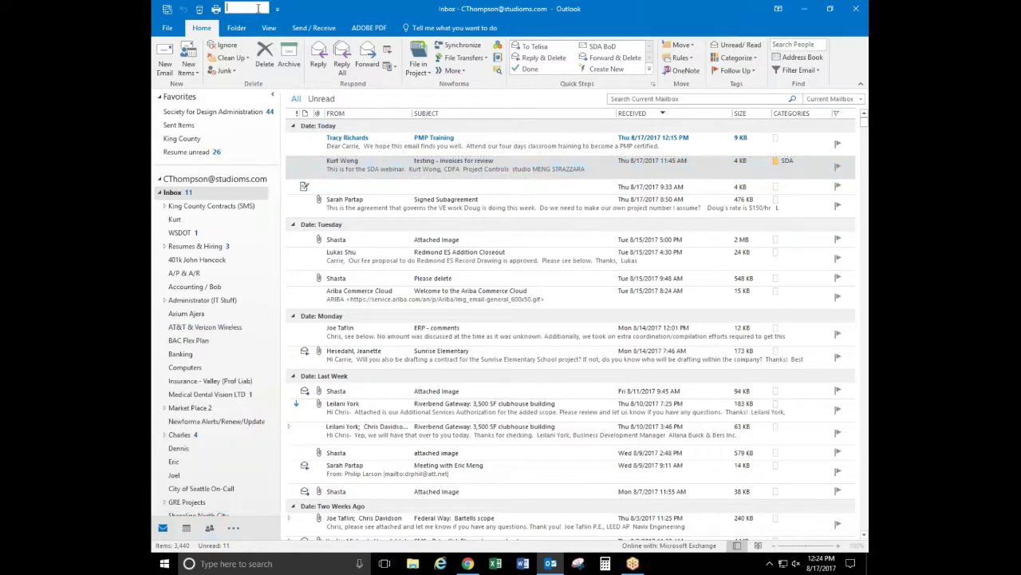
{"action": "type", "text": "Tery"}
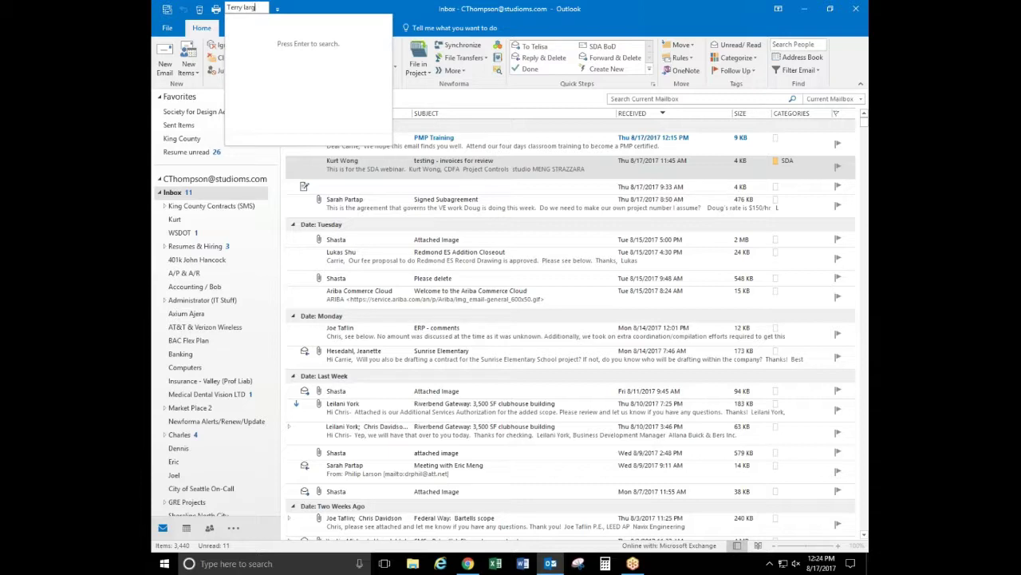
{"action": "key", "text": "Return"}
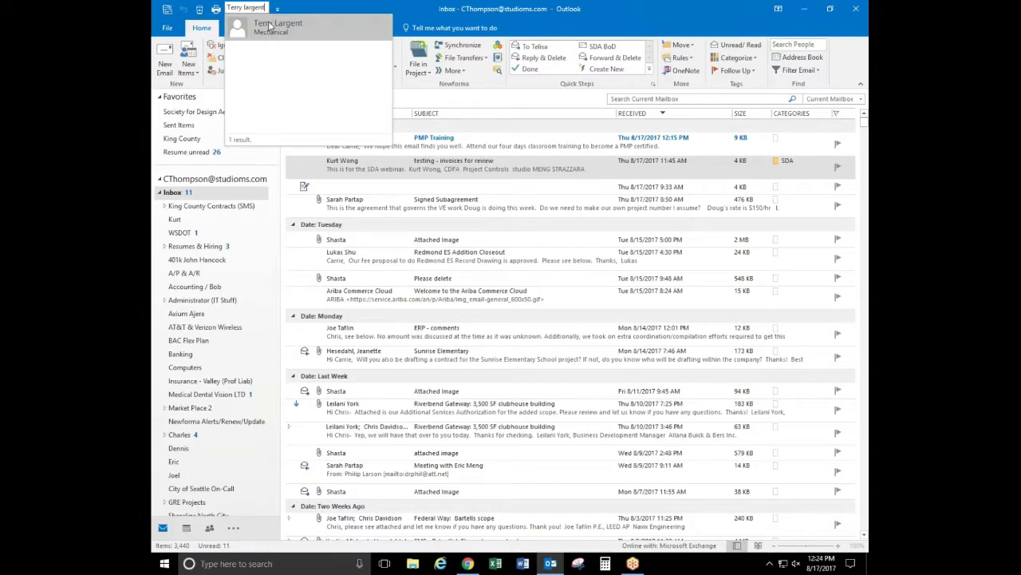
{"action": "left_click_drag", "start_coordinate": [267, 8], "coordinate": [230, 9]}
{"action": "key", "text": "Delete"}
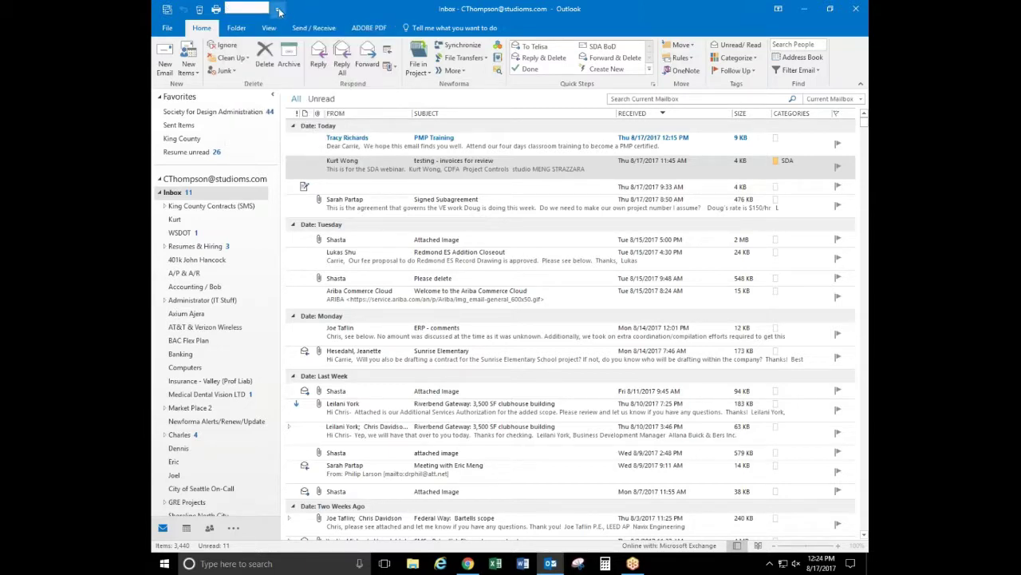
Review the Quick Access Toolbar command list twice without changes, then bring up the ribbon's context menu
{"action": "left_click", "coordinate": [277, 10]}
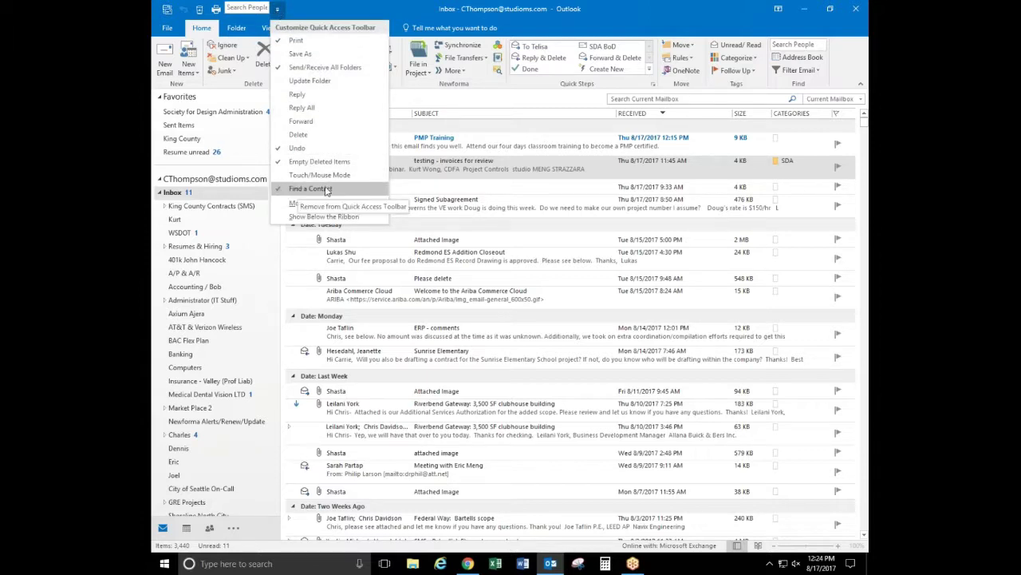
{"action": "left_click", "coordinate": [278, 9]}
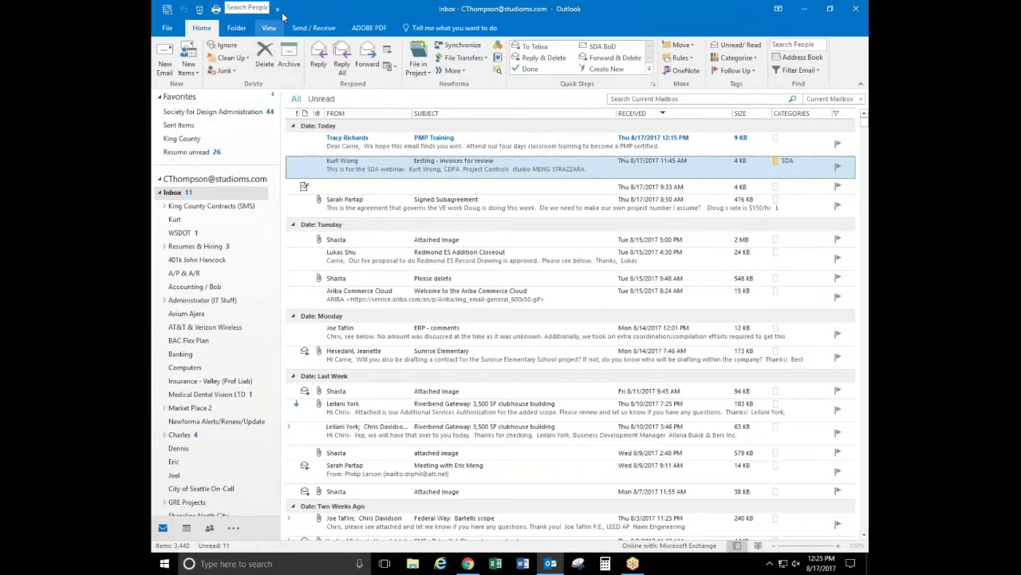
{"action": "left_click", "coordinate": [277, 8]}
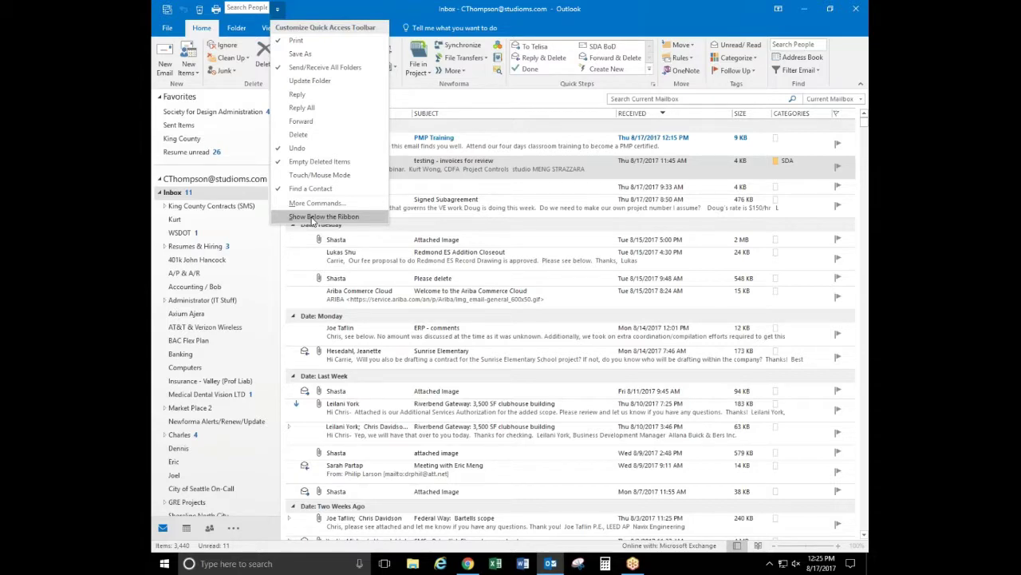
{"action": "left_click", "coordinate": [368, 8]}
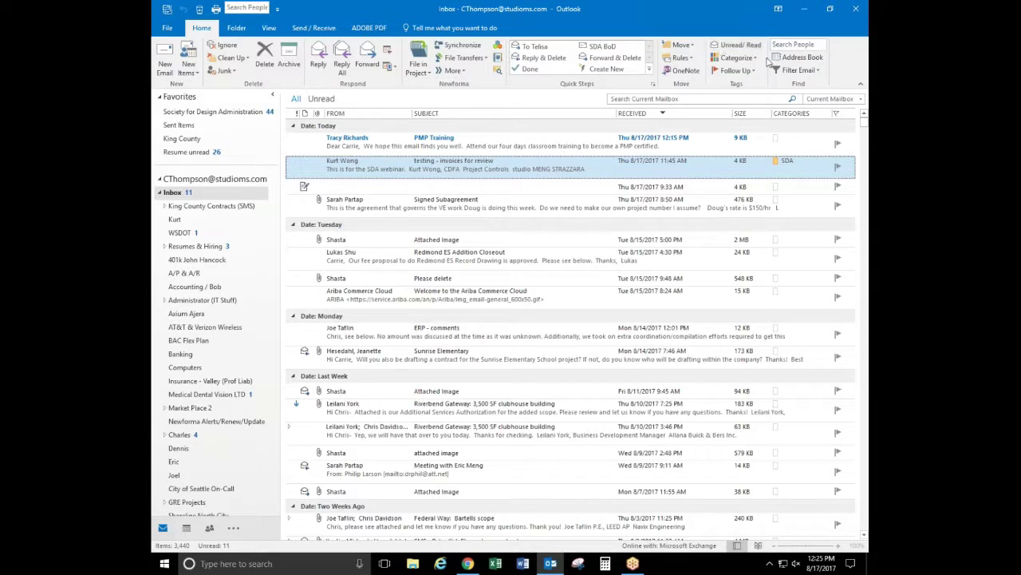
{"action": "right_click", "coordinate": [842, 62]}
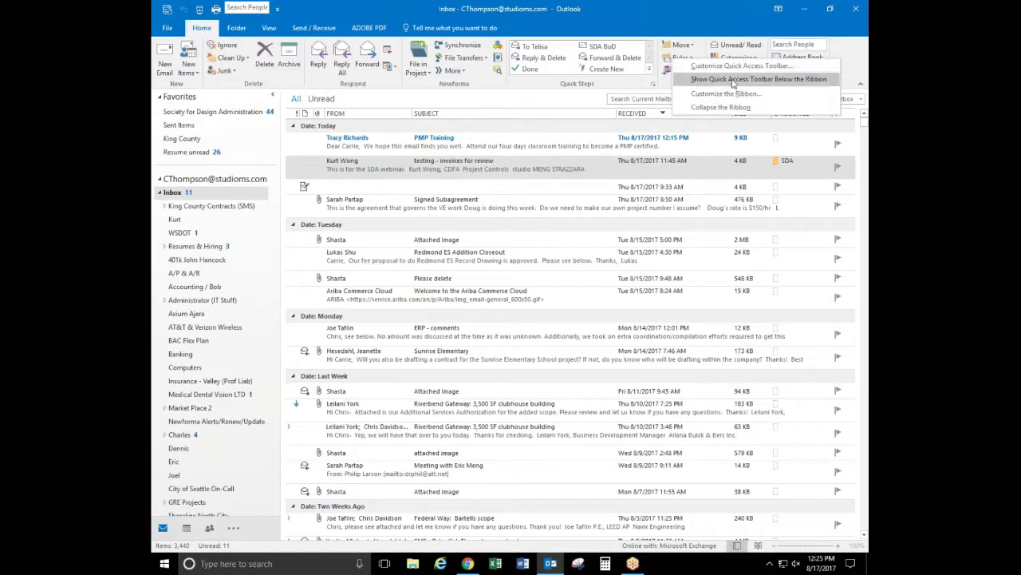
Open Customize the Ribbon in Outlook Options and expand the 'Choose commands from' list
{"action": "left_click", "coordinate": [718, 94]}
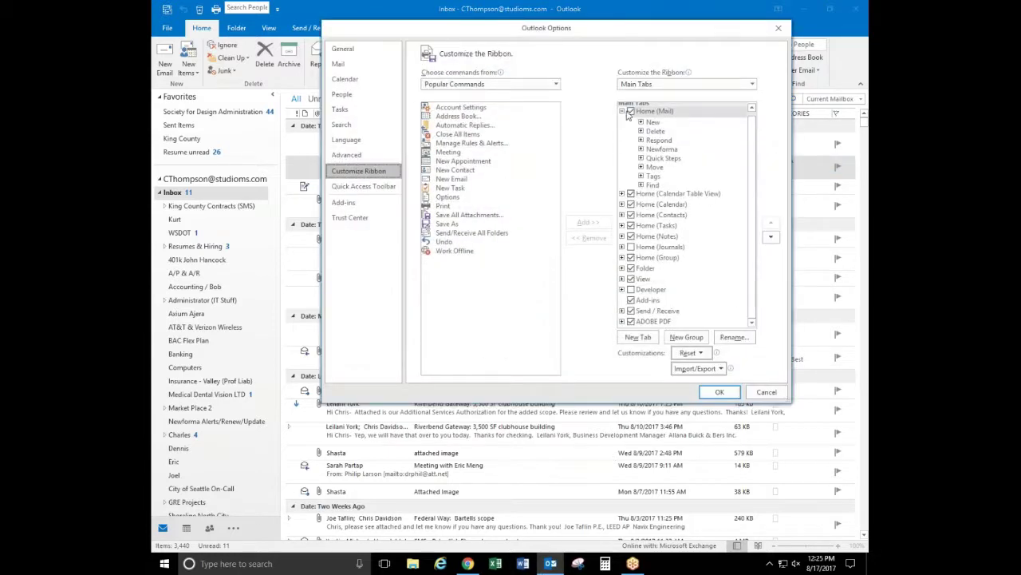
{"action": "scroll", "coordinate": [755, 137], "scroll_direction": "up", "scroll_amount": 1}
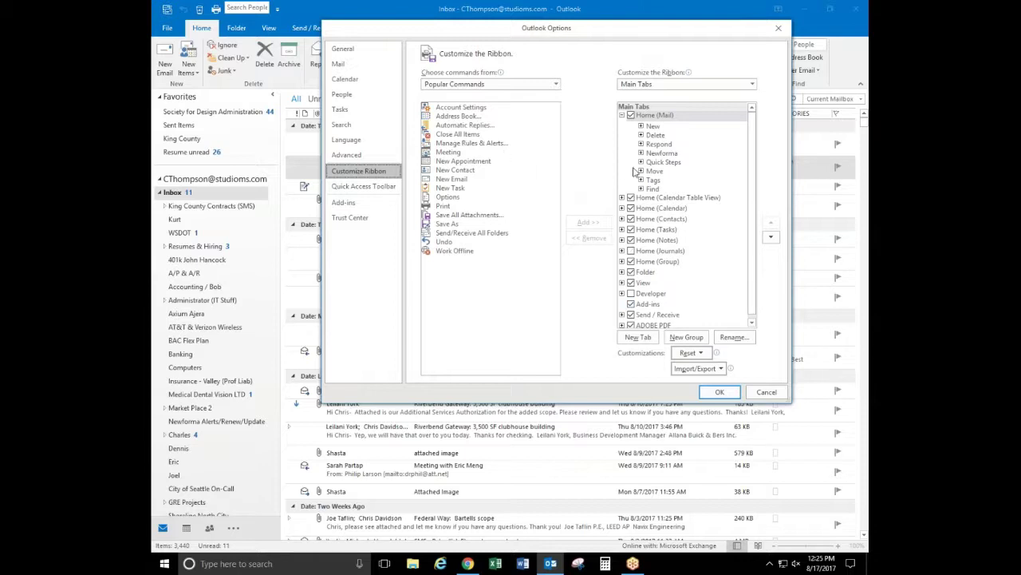
{"action": "left_click", "coordinate": [555, 86]}
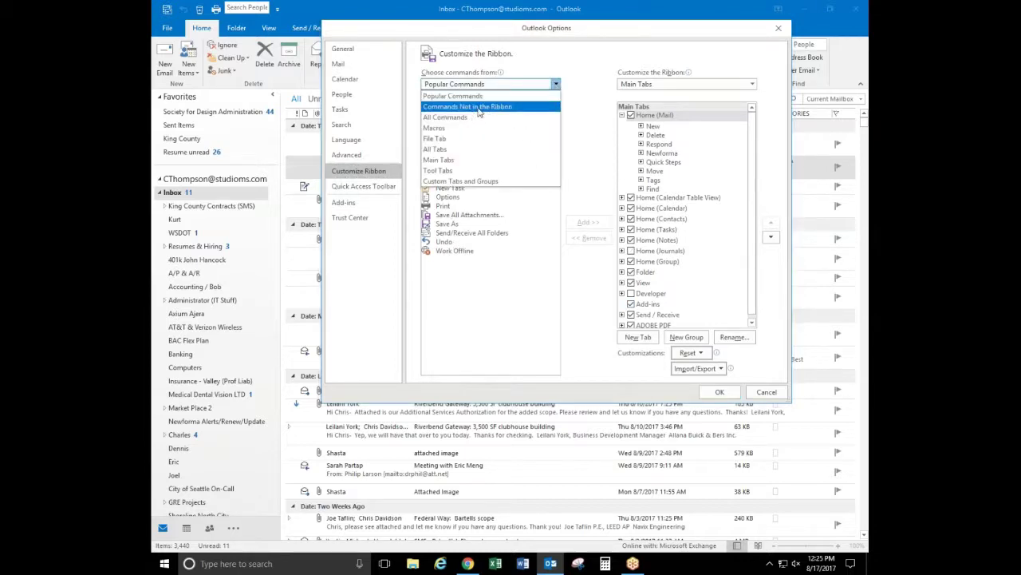
Switch the command source to 'Commands Not in the Ribbon' and scroll the Main Tabs tree
{"action": "left_click", "coordinate": [507, 110]}
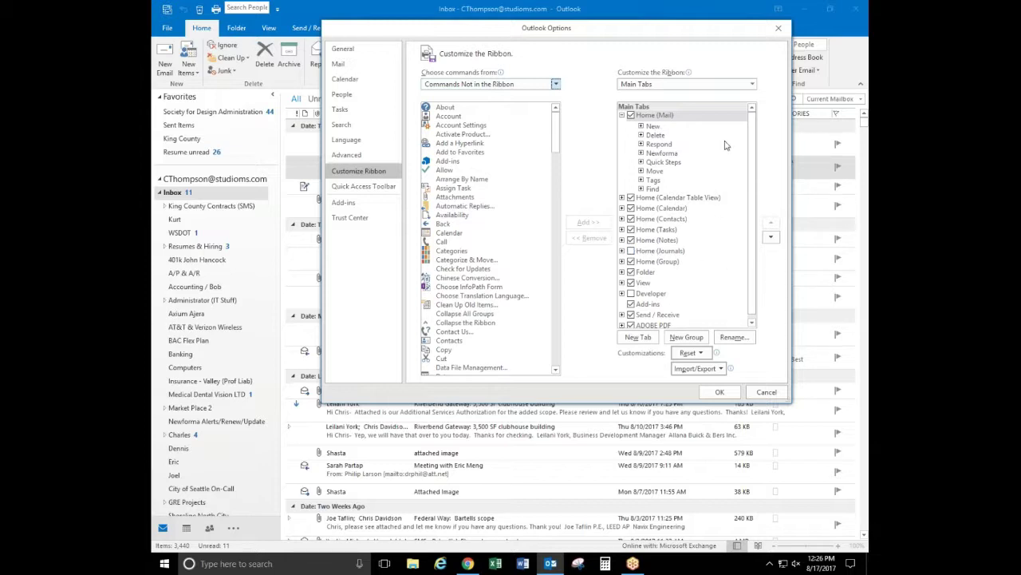
{"action": "scroll", "coordinate": [751, 182], "scroll_direction": "down", "scroll_amount": 1}
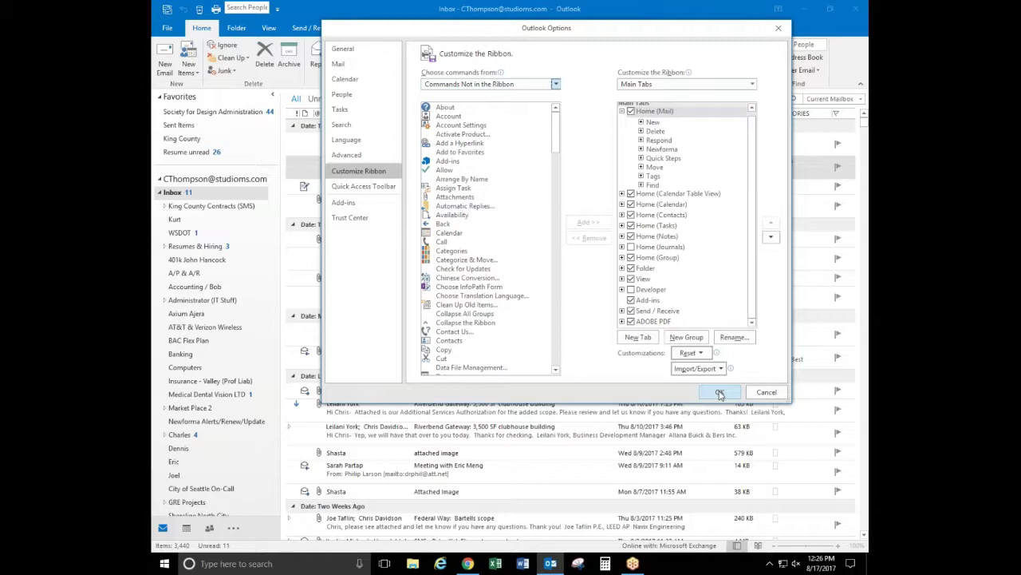
Close Outlook Options with OK and select the invoices message in the Inbox
{"action": "left_click", "coordinate": [720, 395]}
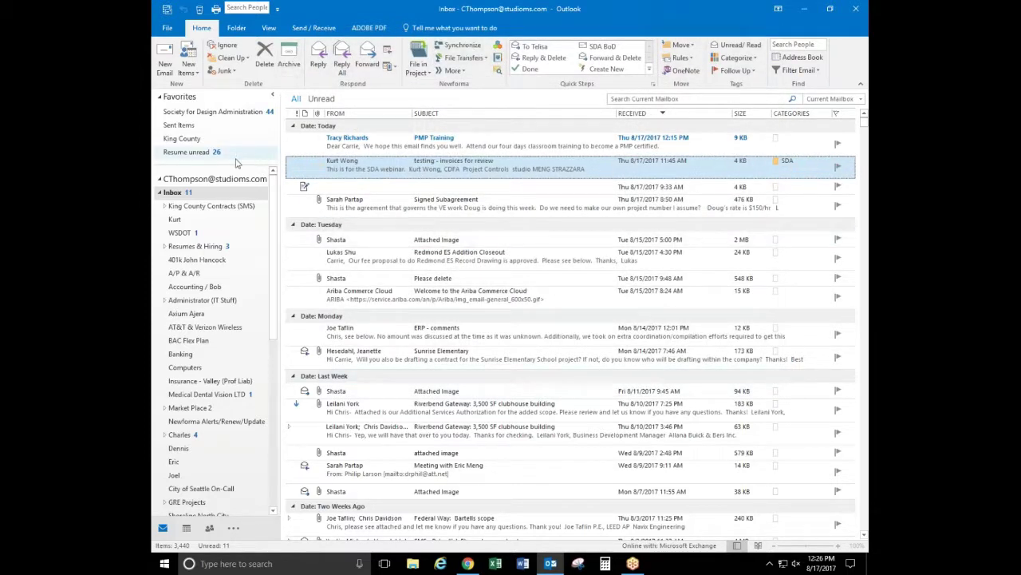
{"action": "left_click", "coordinate": [174, 194]}
{"action": "left_click", "coordinate": [343, 170]}
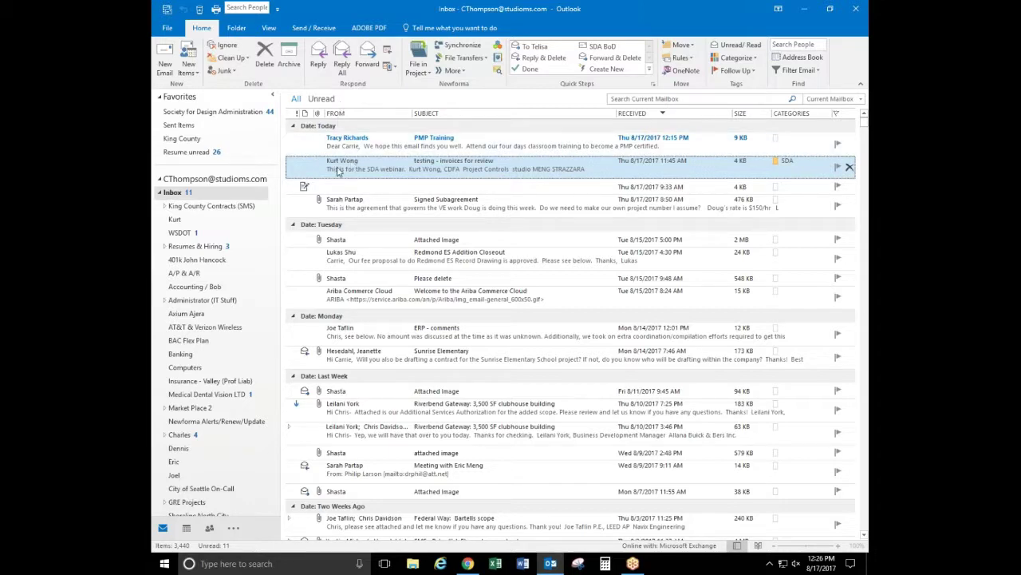
{"action": "left_click", "coordinate": [388, 51]}
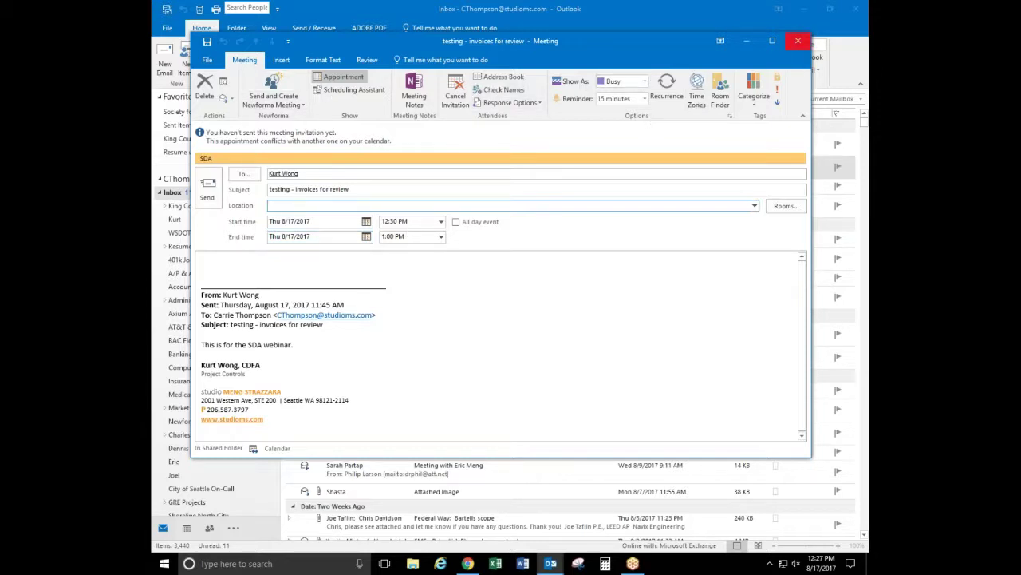
{"action": "left_click", "coordinate": [797, 41]}
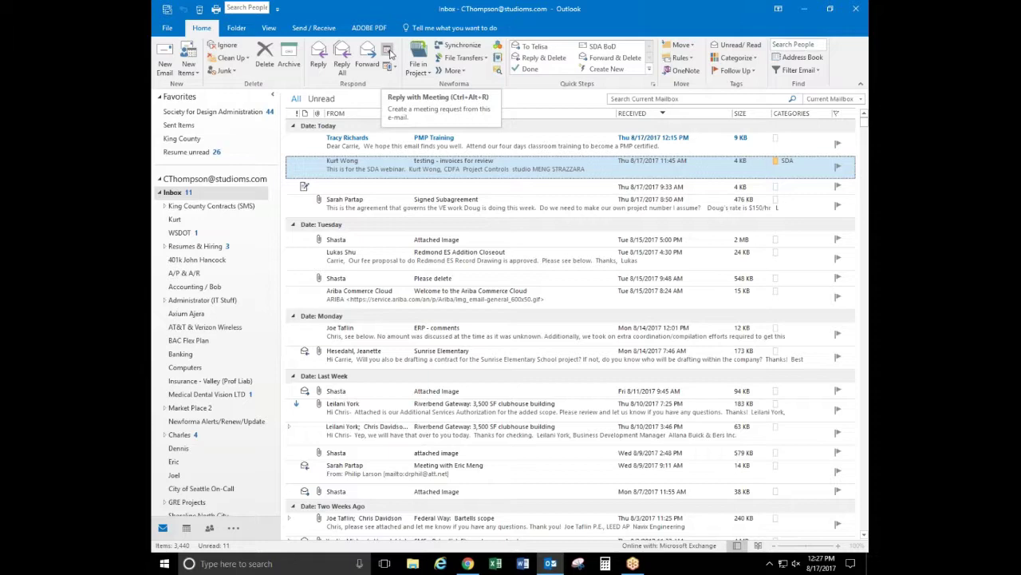
Create a new email to the suggested contact with the subject 'Invoice for August', ready for body text
{"action": "left_click", "coordinate": [164, 60]}
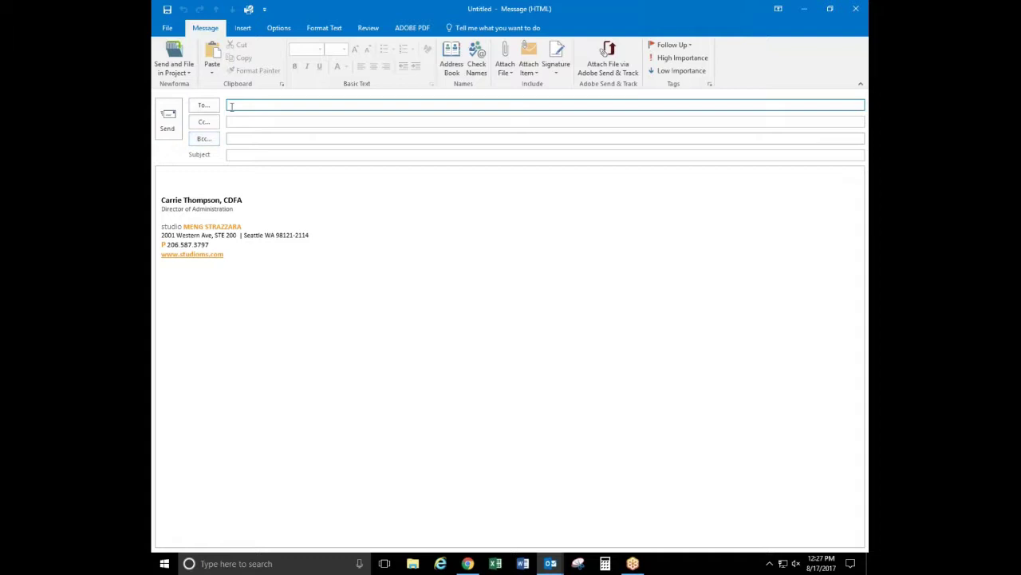
{"action": "type", "text": "Kurt"}
{"action": "key", "text": "Return"}
{"action": "key", "text": "Tab"}
{"action": "key", "text": "Tab"}
{"action": "key", "text": "Tab"}
{"action": "type", "text": "Invoice for"}
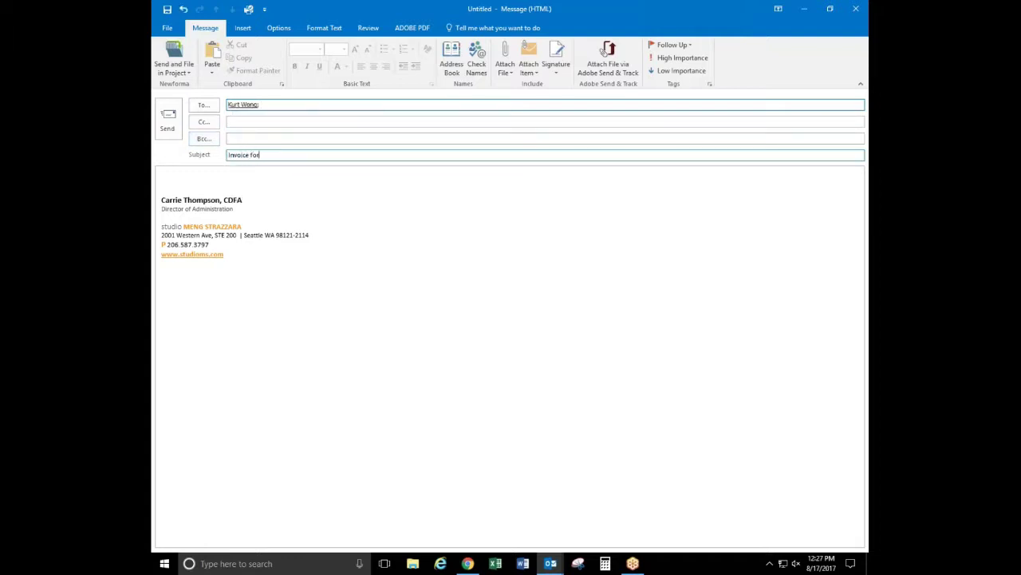
{"action": "type", "text": " August"}
{"action": "key", "text": "Tab"}
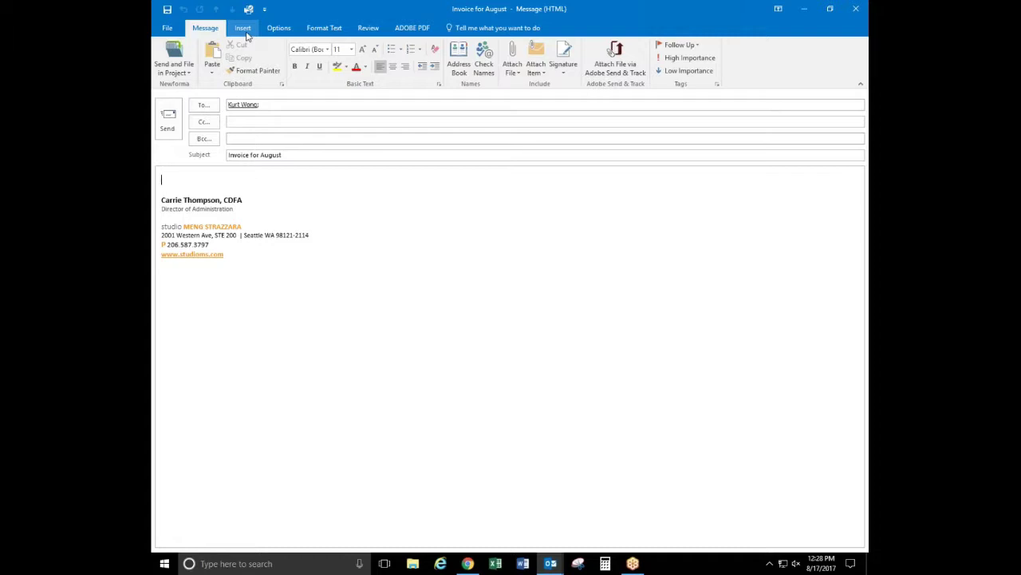
Insert the Accounts Payable Quick Part into the message body and select its text
{"action": "left_click", "coordinate": [244, 30]}
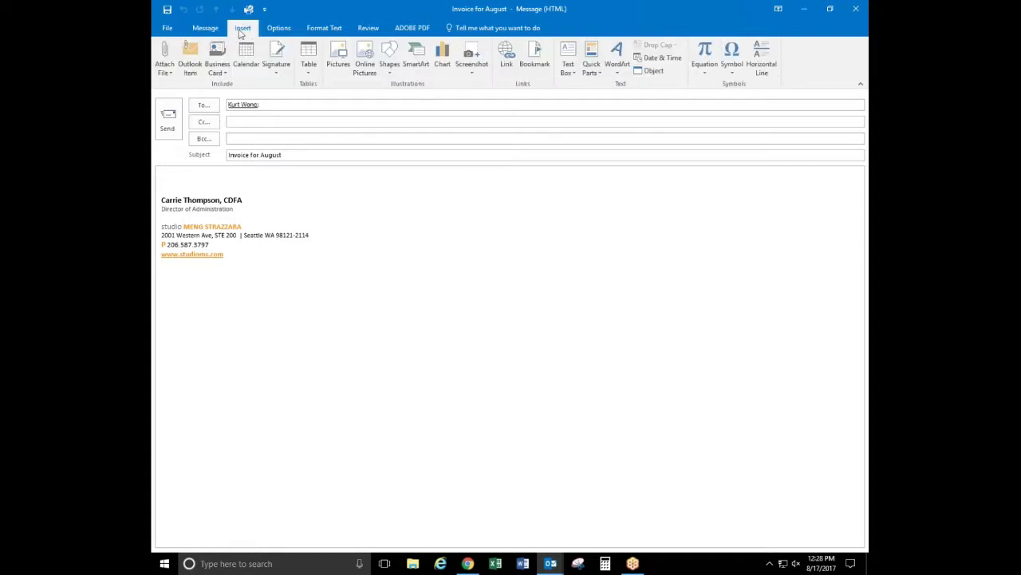
{"action": "left_click", "coordinate": [599, 75]}
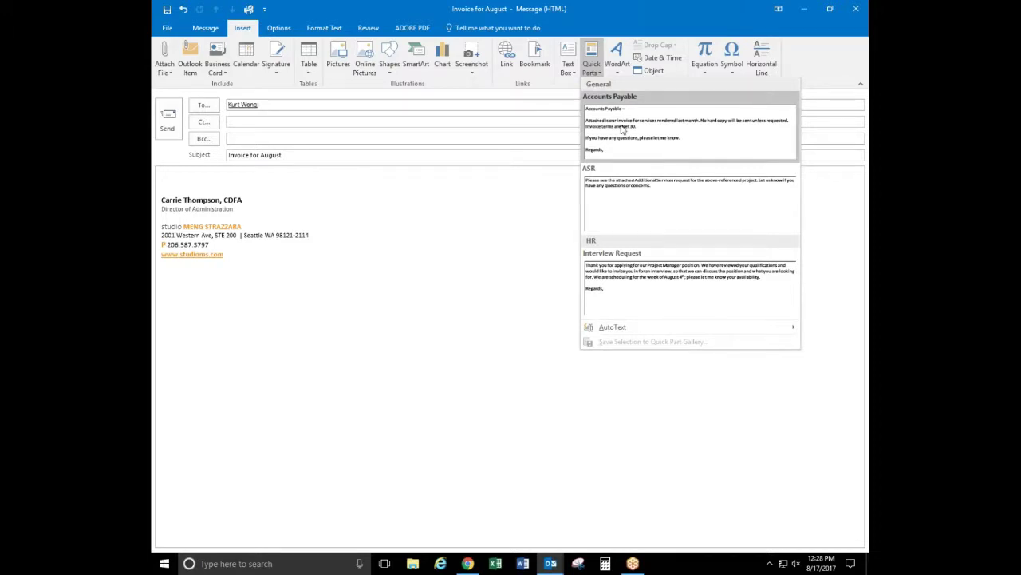
{"action": "left_click", "coordinate": [623, 130]}
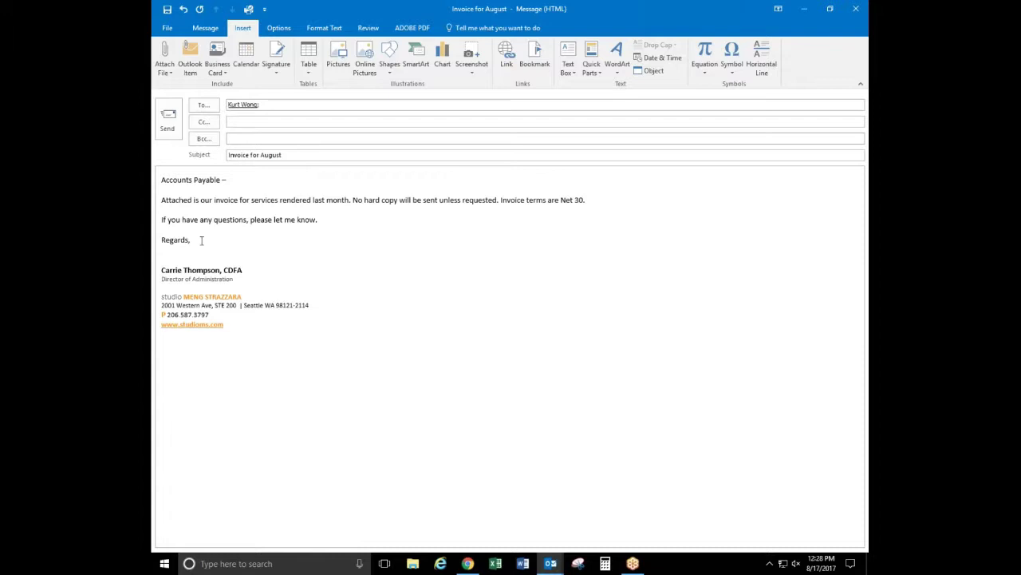
{"action": "left_click_drag", "start_coordinate": [196, 240], "coordinate": [158, 151]}
Replace the Accounts Payable text with 'Dear Subscriber -' and 'Attached is our most recent edition of ...'
{"action": "key", "text": "Delete"}
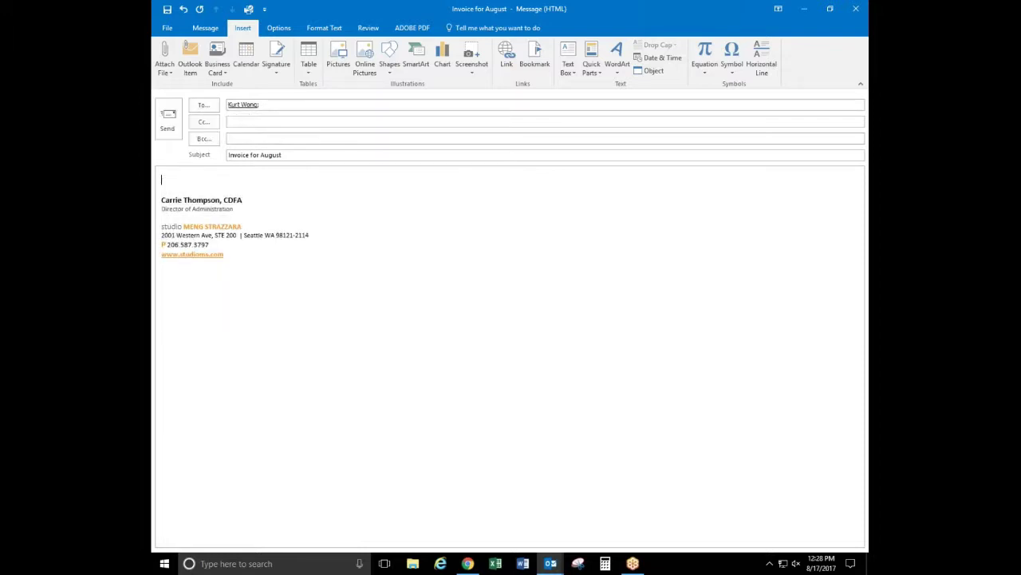
{"action": "type", "text": "Dear Subscriber -"}
{"action": "key", "text": "Return"}
{"action": "type", "text": "Attache"}
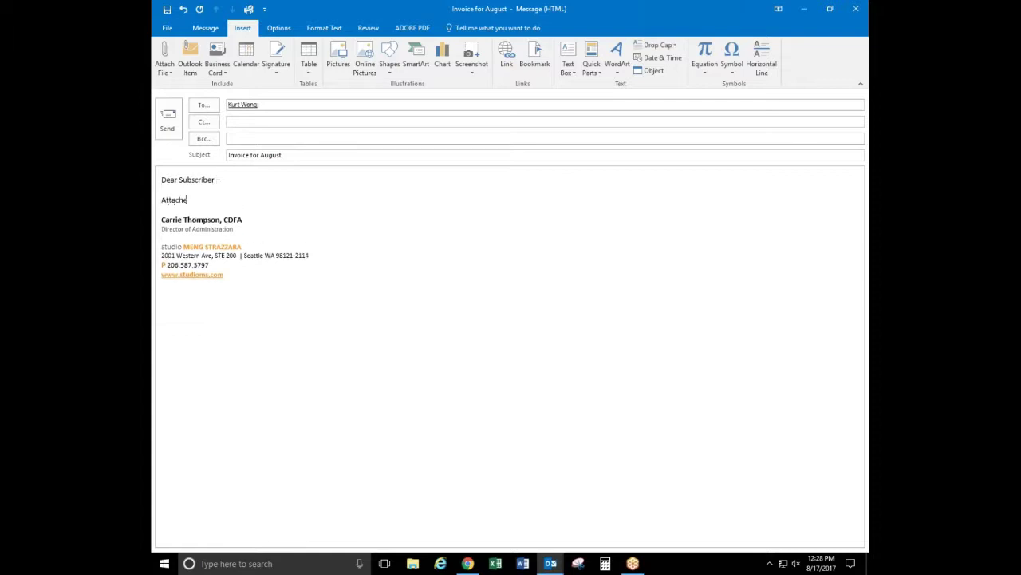
{"action": "type", "text": "d is our most recent edition of ..."}
Select the greeting and sentence, then bring up the Quick Parts gallery
{"action": "key", "text": "shift+Home"}
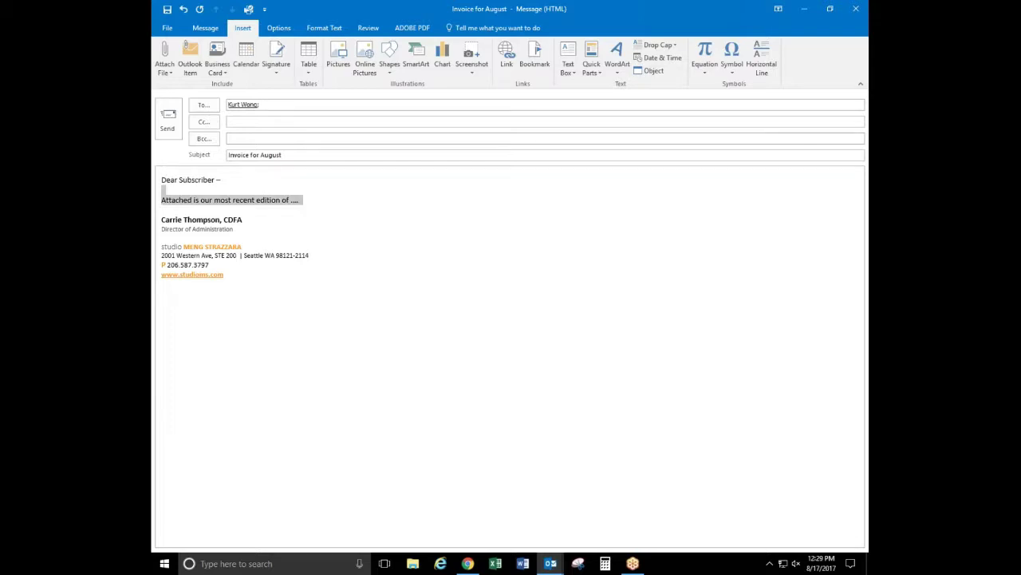
{"action": "key", "text": "shift+Up"}
{"action": "key", "text": "shift+Up"}
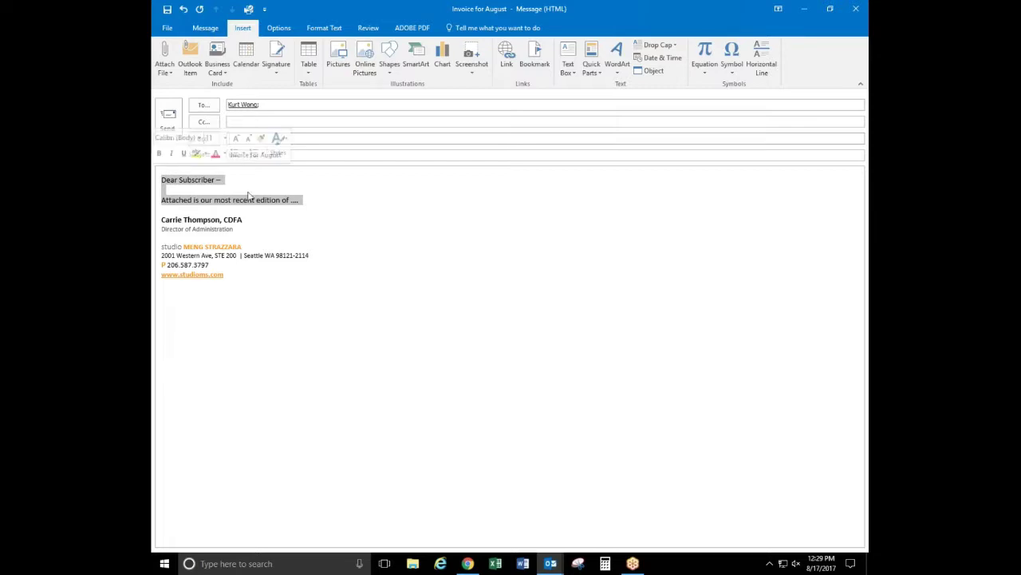
{"action": "left_click", "coordinate": [306, 200]}
{"action": "left_click_drag", "start_coordinate": [306, 200], "coordinate": [157, 181]}
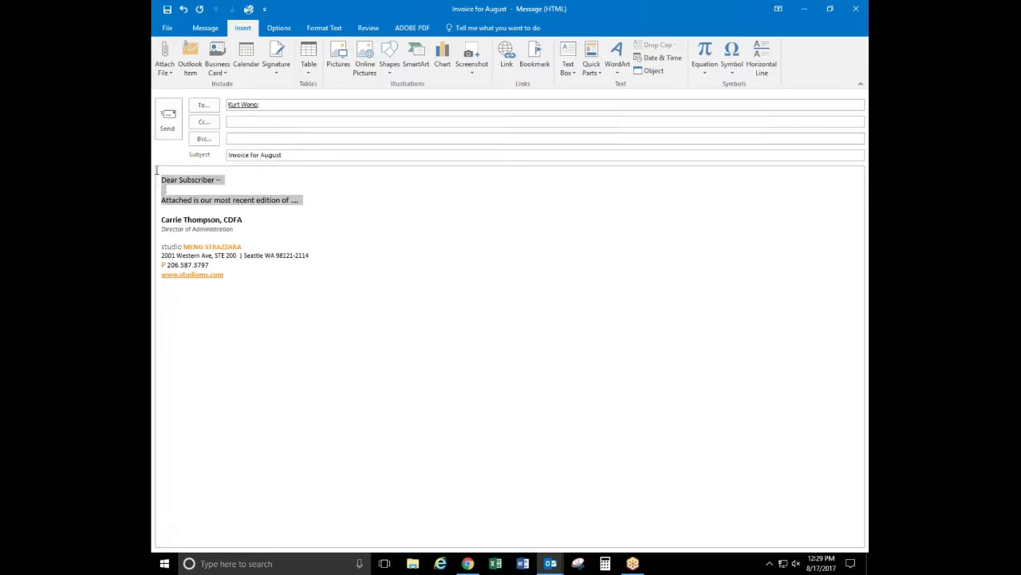
{"action": "left_click", "coordinate": [600, 73]}
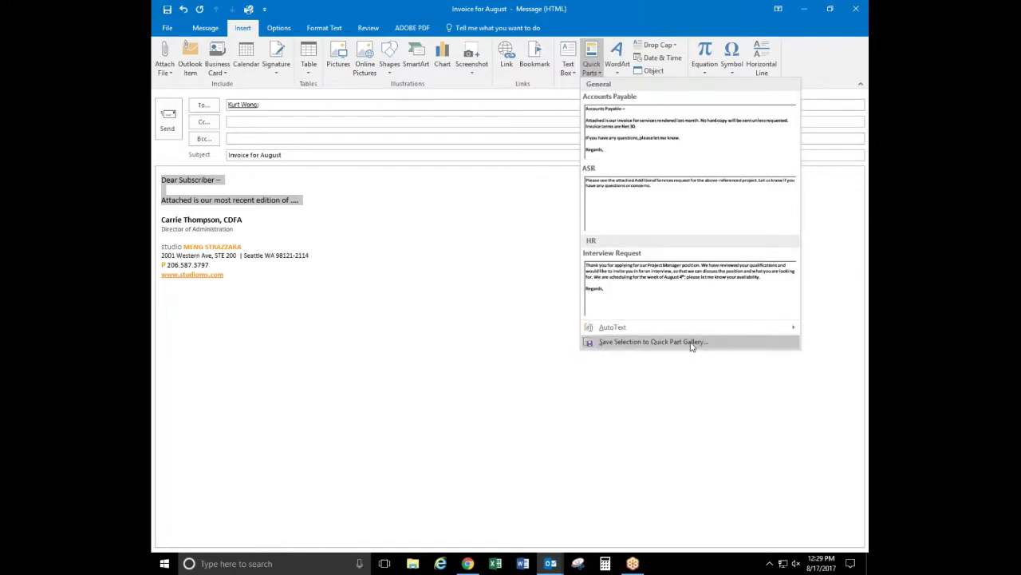
Save the selected greeting and sentence as the 'Dear Subscriber' Quick Part
{"action": "left_click", "coordinate": [692, 341]}
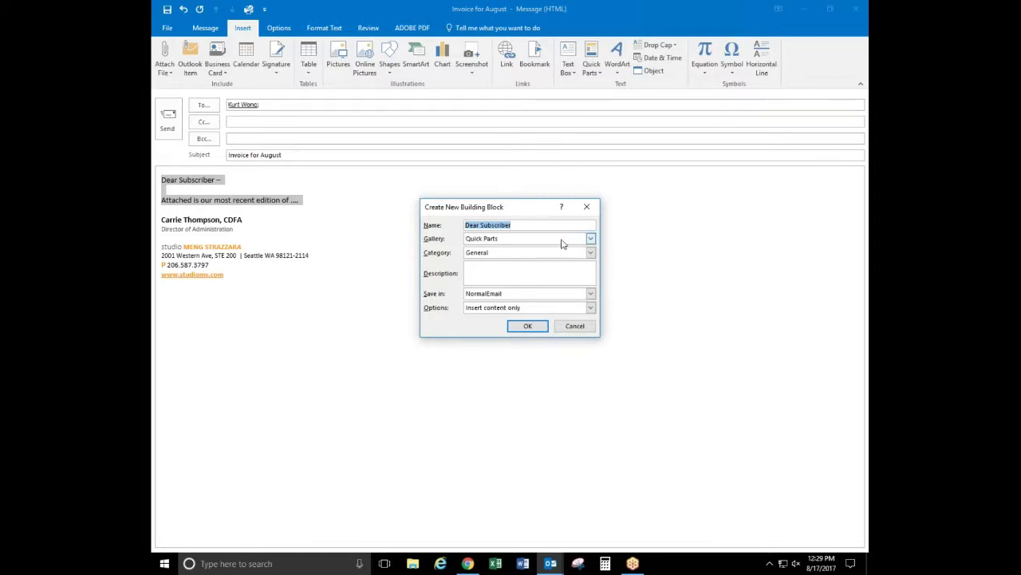
{"action": "left_click", "coordinate": [493, 269]}
{"action": "left_click", "coordinate": [527, 326]}
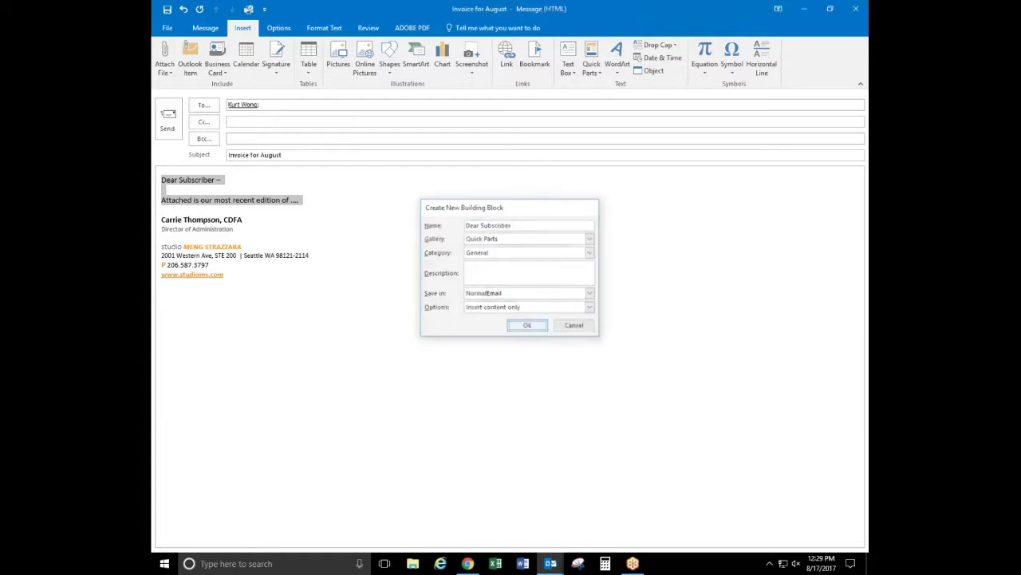
Insert a second copy of the Dear Subscriber Quick Part on its own line
{"action": "left_click", "coordinate": [591, 60]}
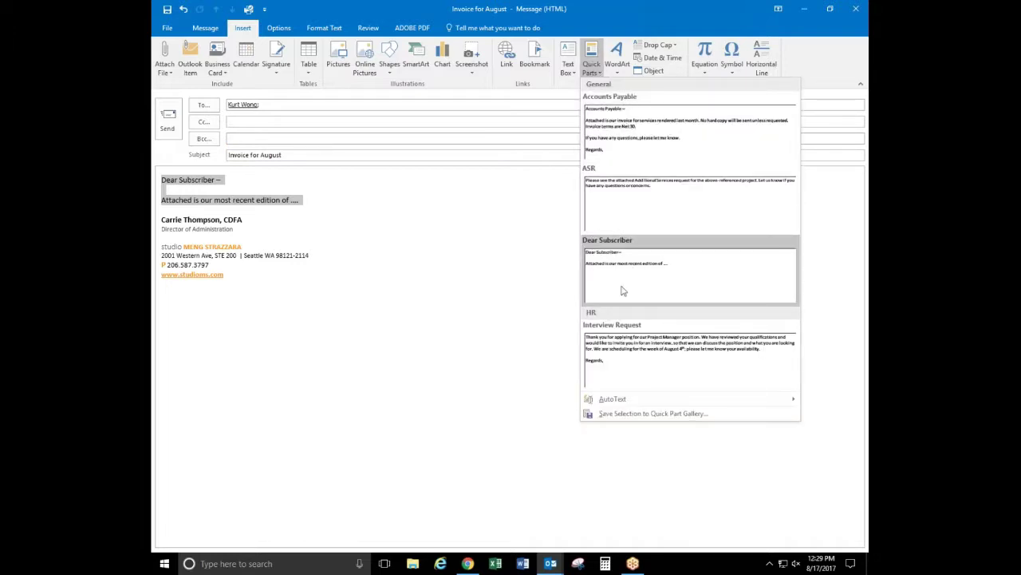
{"action": "left_click", "coordinate": [338, 203]}
{"action": "left_click", "coordinate": [305, 203]}
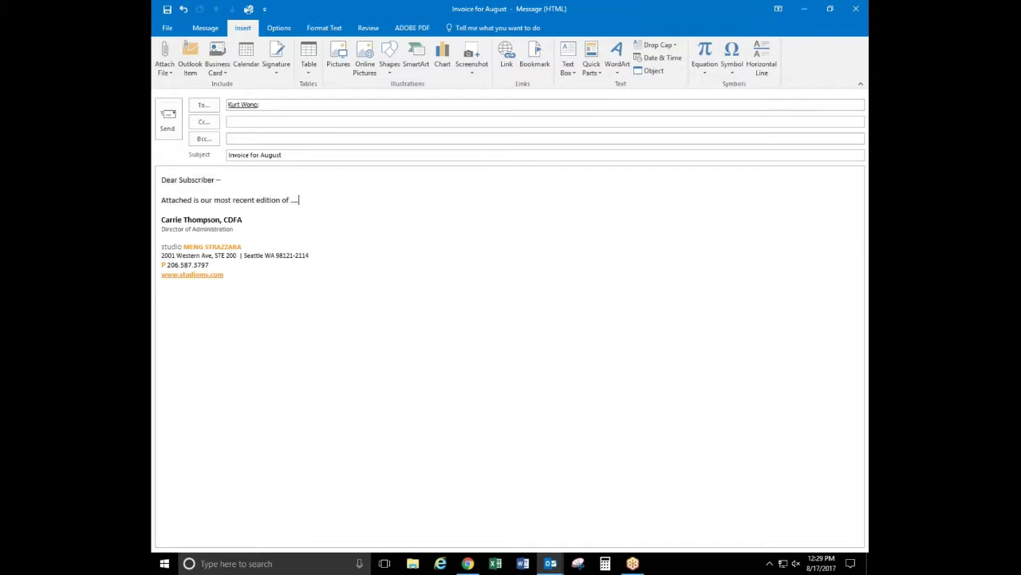
{"action": "left_click", "coordinate": [591, 60]}
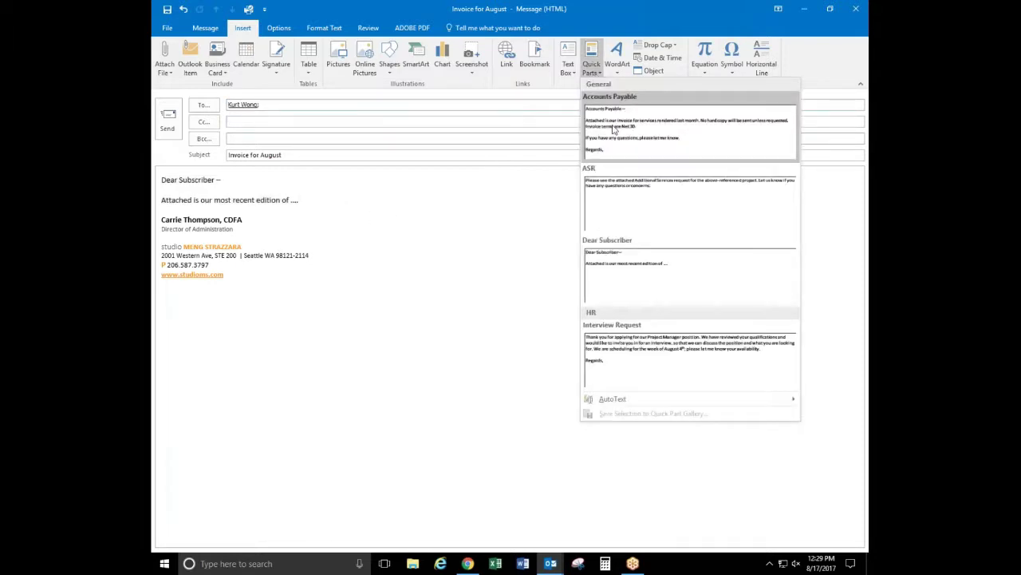
{"action": "left_click", "coordinate": [620, 279]}
{"action": "left_click", "coordinate": [298, 200]}
{"action": "key", "text": "Return"}
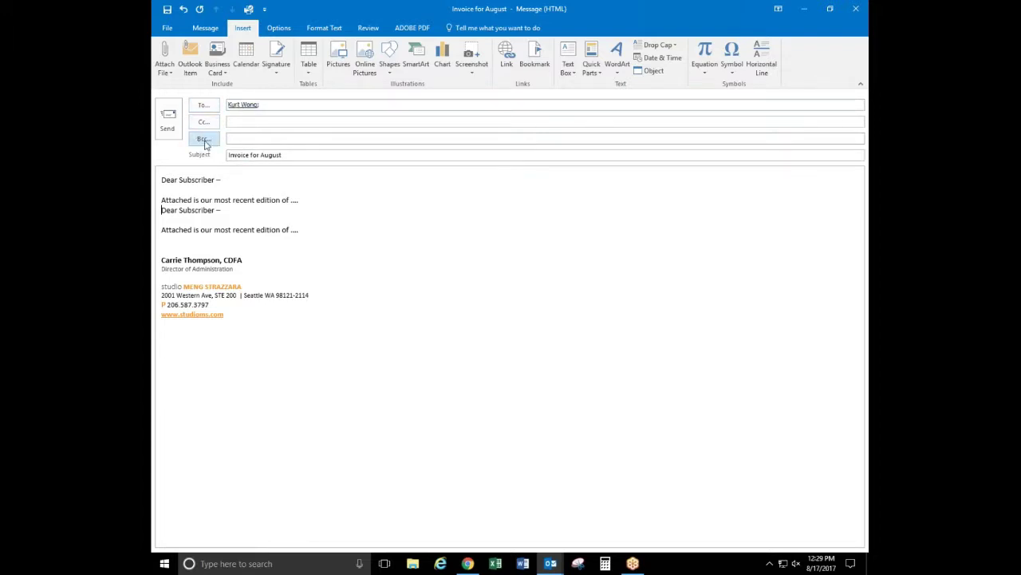
{"action": "left_click", "coordinate": [240, 137]}
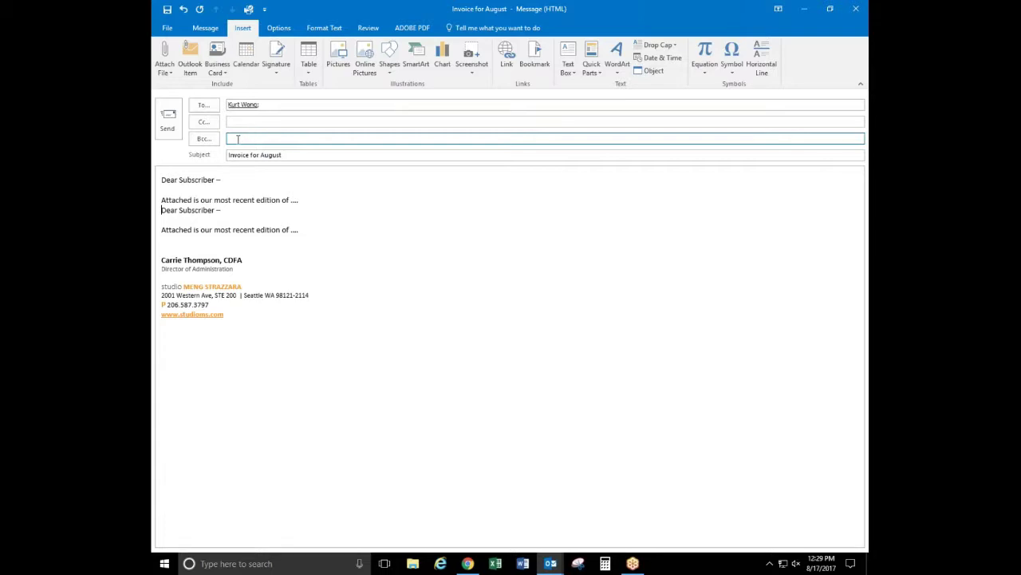
Hide the Bcc line, show the From line, and review the sender accounts without changing them
{"action": "left_click", "coordinate": [278, 28]}
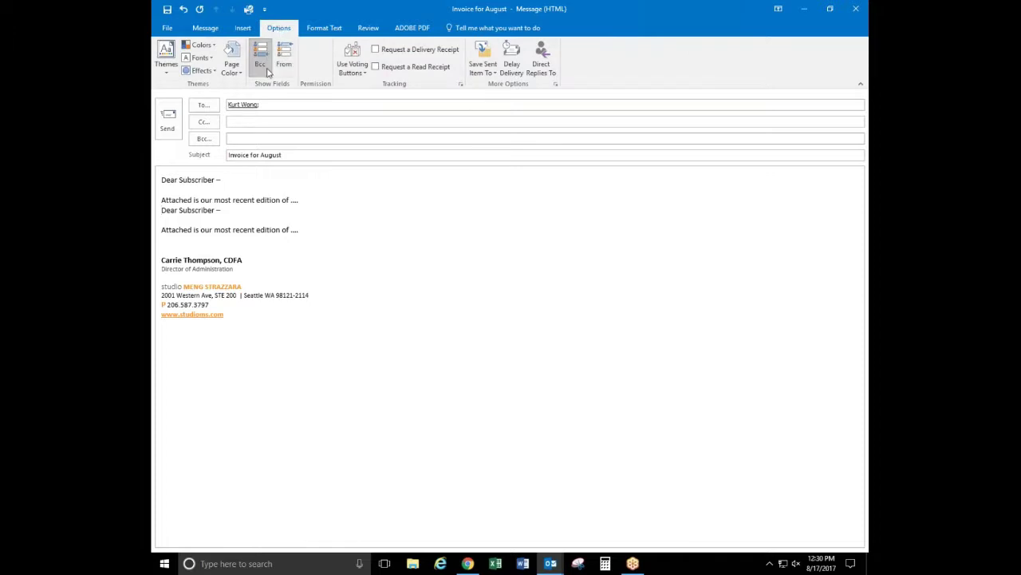
{"action": "left_click", "coordinate": [260, 65]}
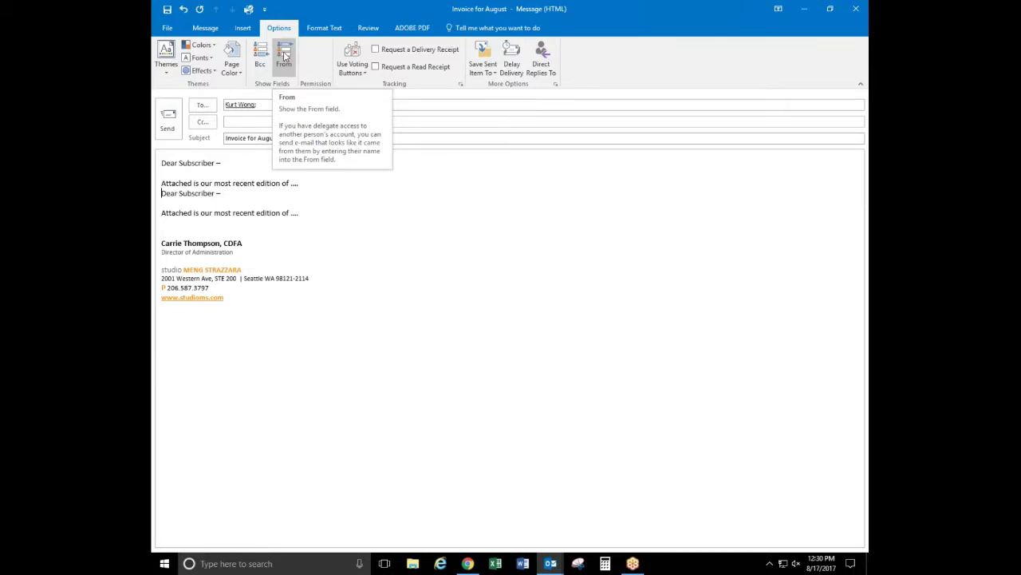
{"action": "left_click", "coordinate": [285, 55]}
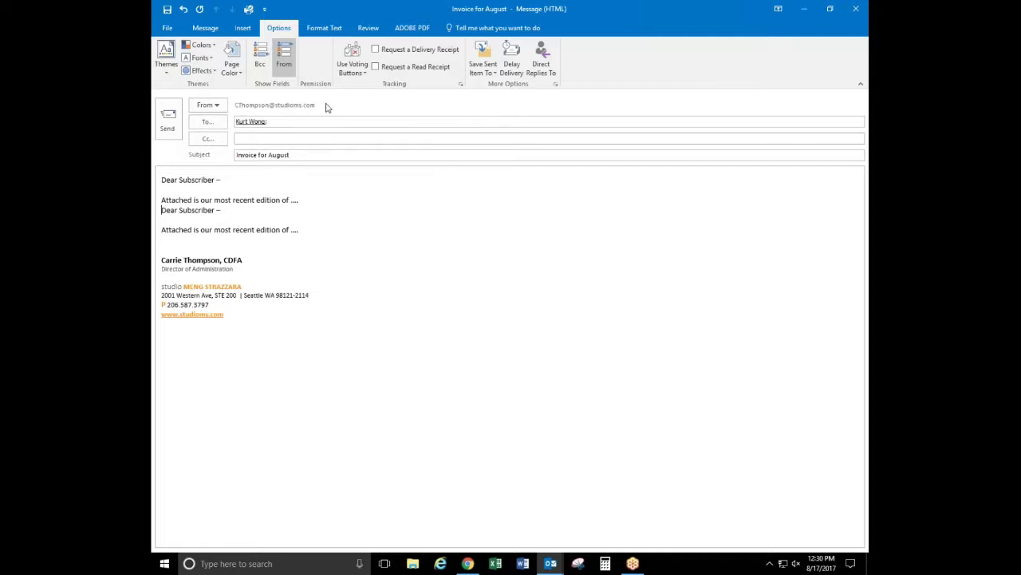
{"action": "left_click", "coordinate": [224, 108]}
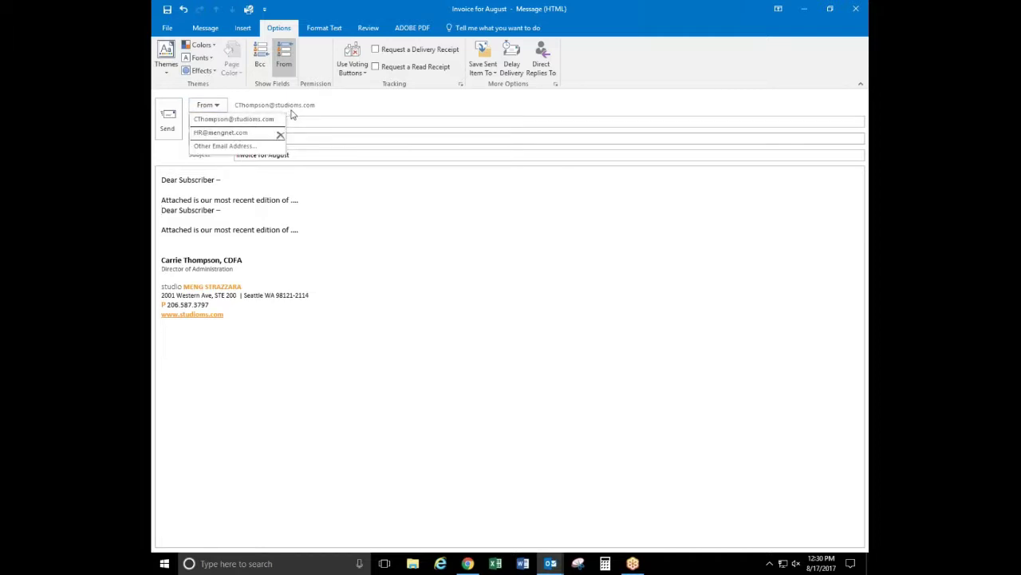
{"action": "left_click", "coordinate": [296, 107]}
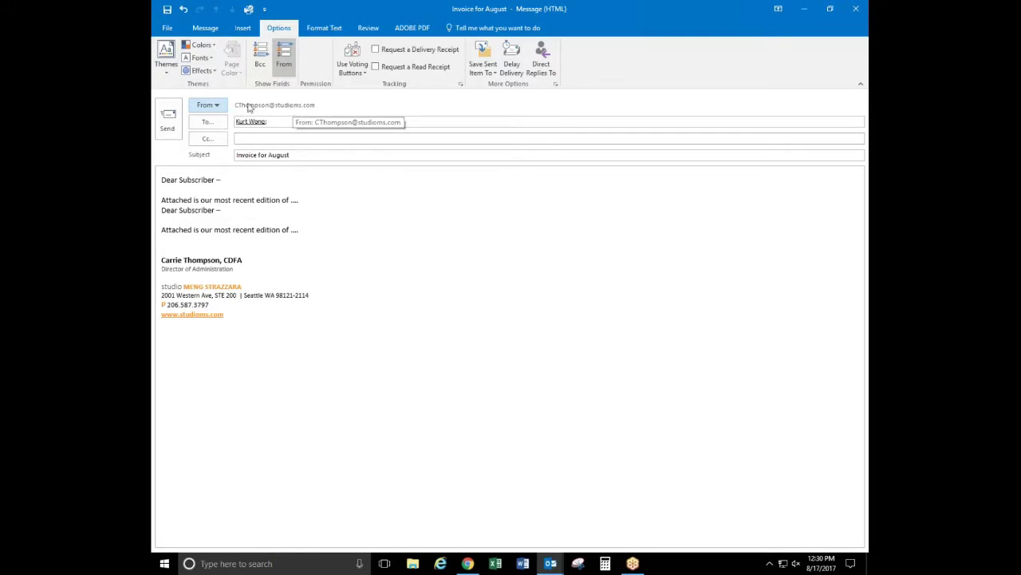
Set the From address to the HR account and check which account sends the message
{"action": "left_click", "coordinate": [211, 105]}
{"action": "left_click", "coordinate": [218, 134]}
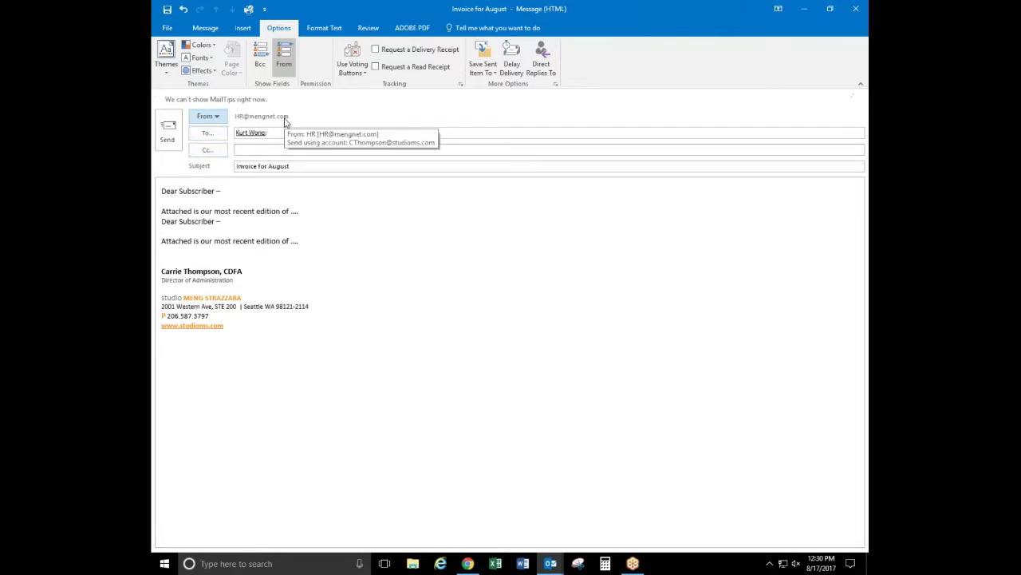
{"action": "left_click", "coordinate": [320, 151]}
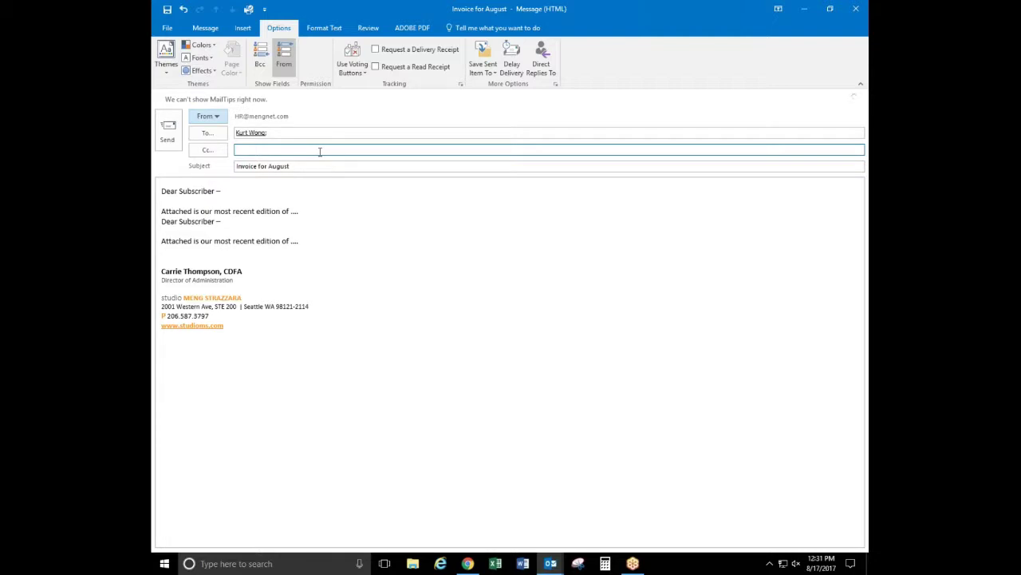
{"action": "left_click", "coordinate": [245, 119]}
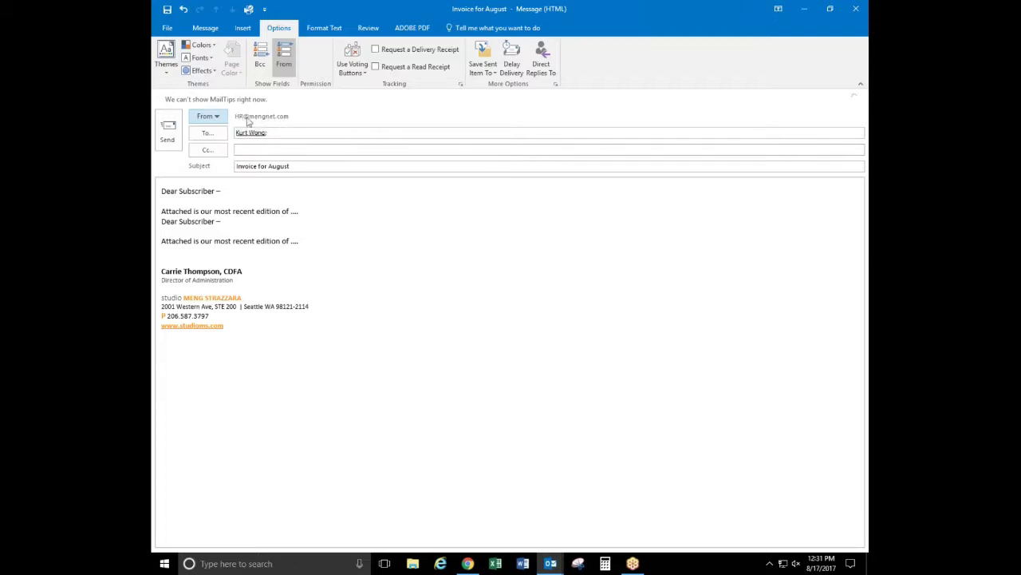
{"action": "left_click", "coordinate": [284, 148]}
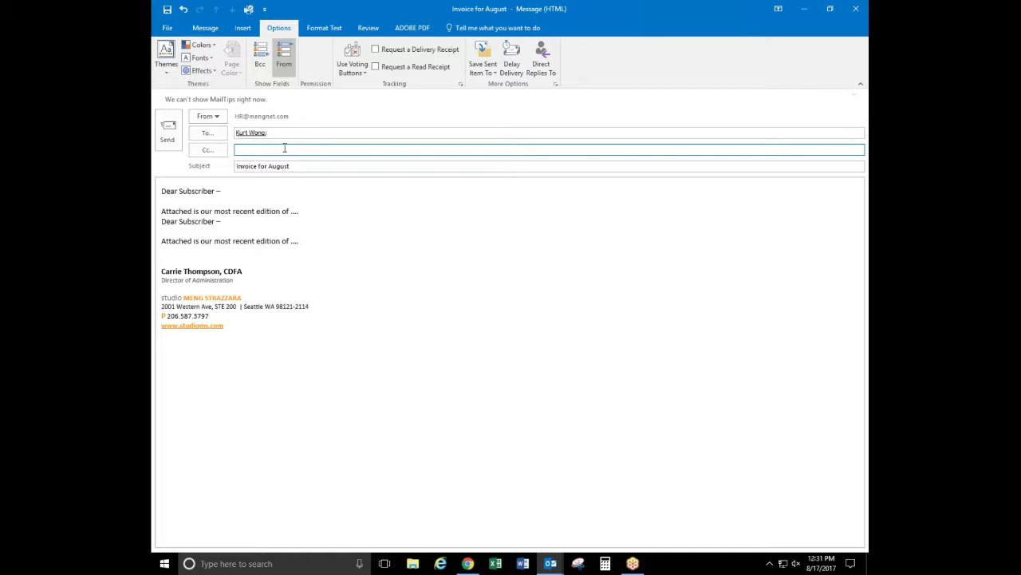
Enable Direct Replies To so 'Have replies sent to' is on, then close the Properties window
{"action": "left_click", "coordinate": [548, 73]}
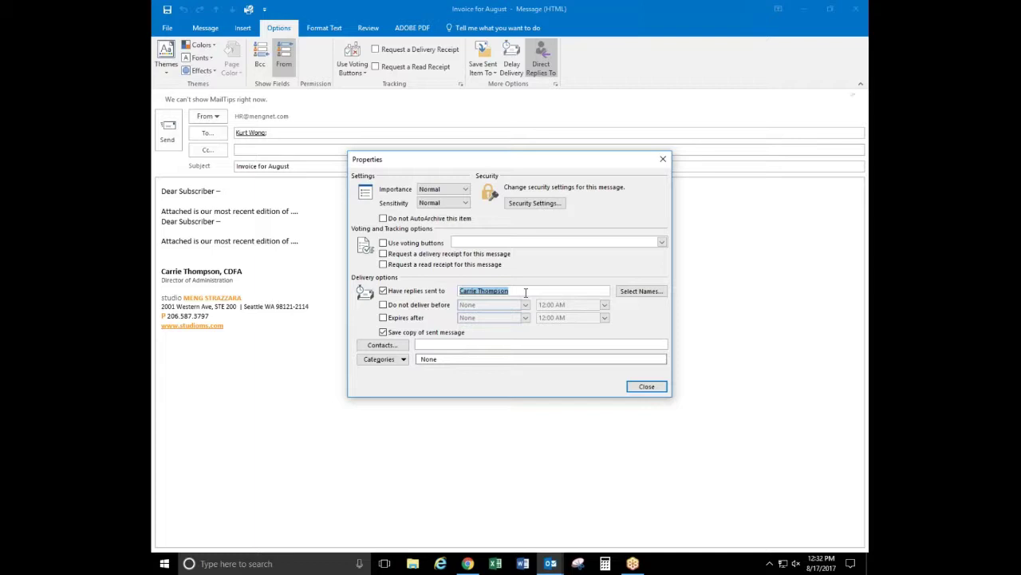
{"action": "left_click_drag", "start_coordinate": [559, 158], "coordinate": [549, 111]}
{"action": "left_click", "coordinate": [636, 341]}
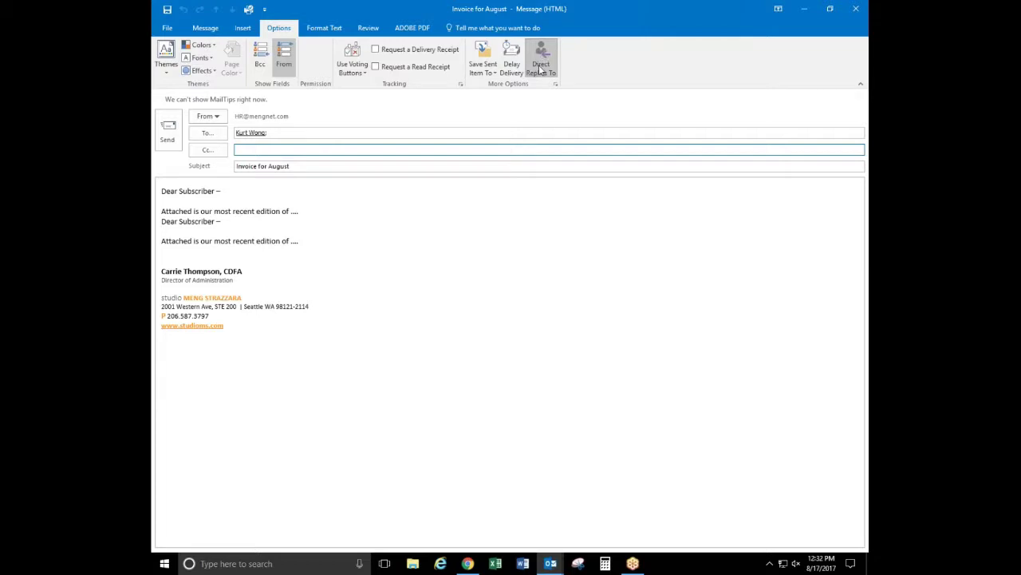
Switch the From sender back to the original account
{"action": "left_click", "coordinate": [284, 68]}
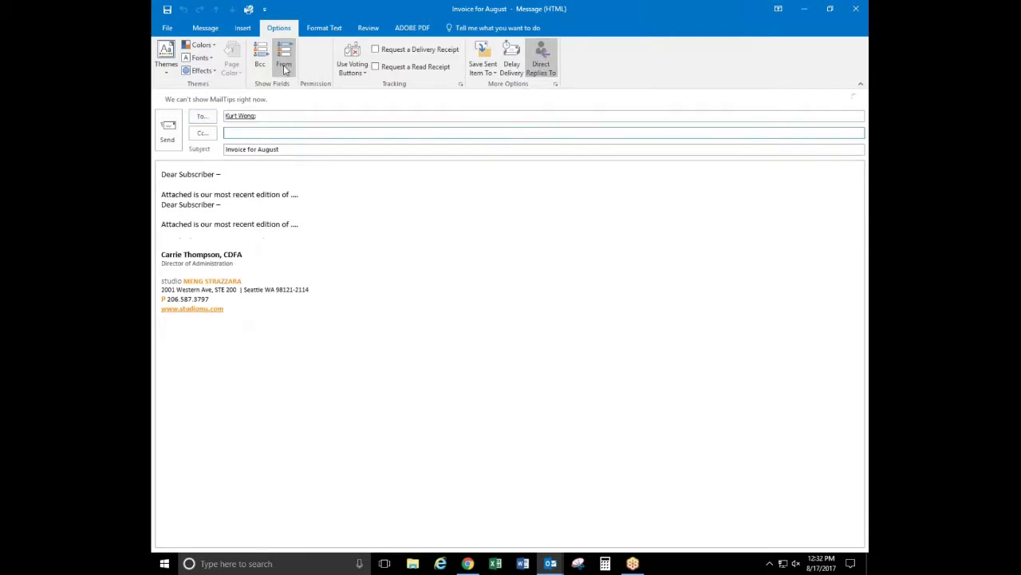
{"action": "left_click", "coordinate": [284, 68]}
{"action": "left_click", "coordinate": [208, 116]}
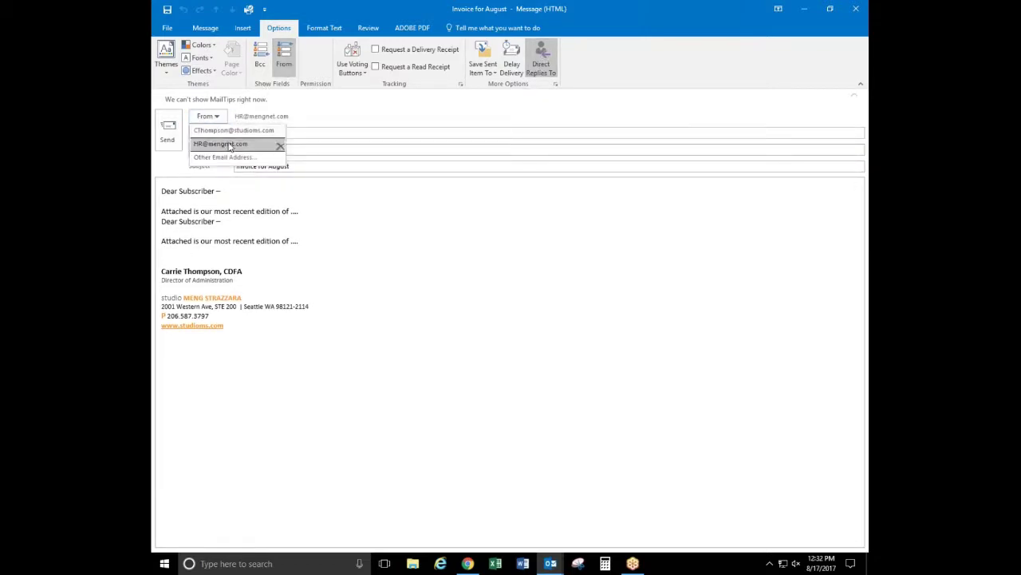
{"action": "left_click", "coordinate": [239, 143]}
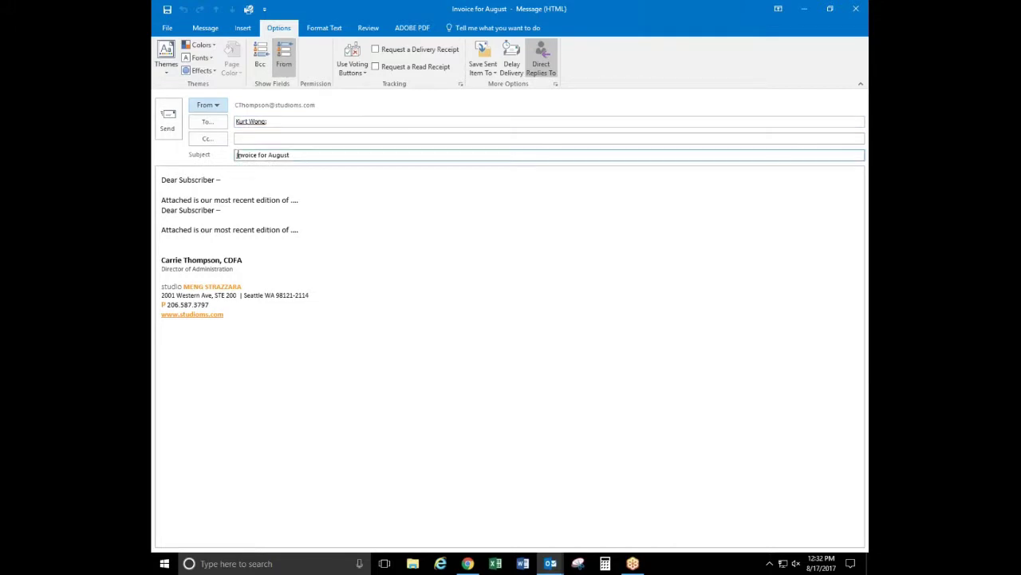
Hide the Bcc and From lines so only To, Cc and Subject remain
{"action": "left_click", "coordinate": [260, 65]}
{"action": "left_click", "coordinate": [260, 60]}
{"action": "left_click", "coordinate": [284, 62]}
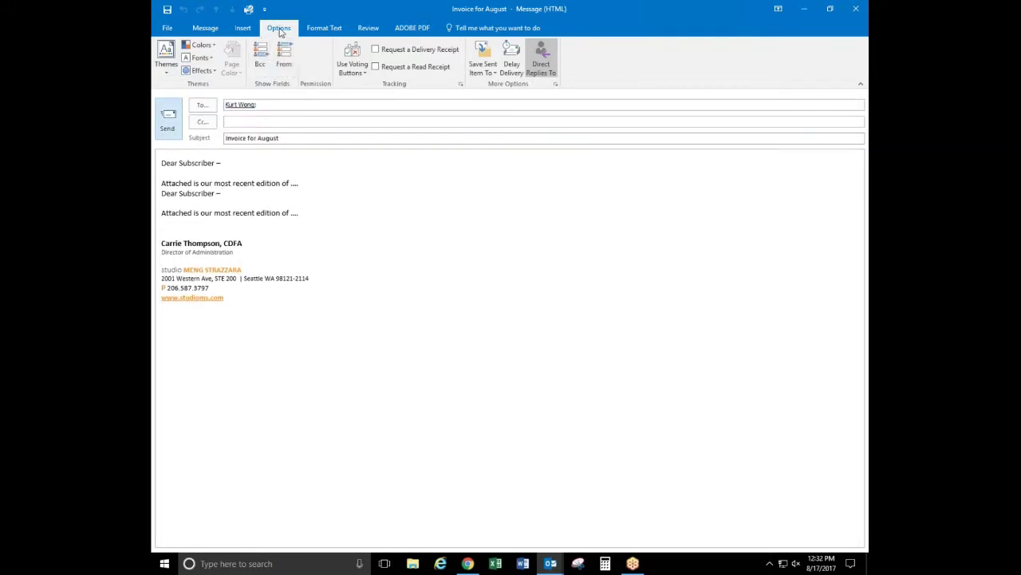
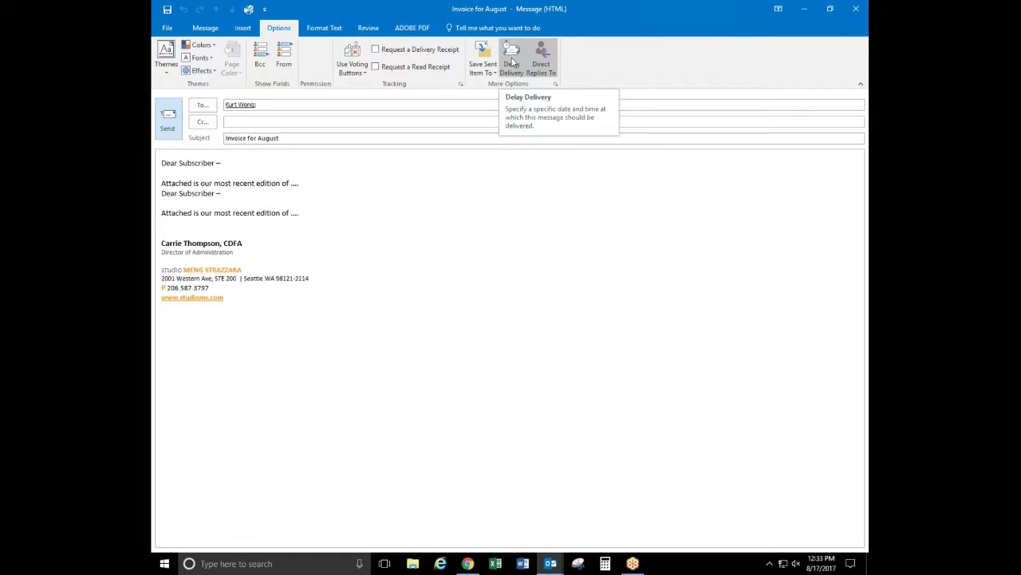
Keep Delay Delivery's 'Do not deliver before' at 8/17/2017 5:00 PM and close the properties
{"action": "left_click", "coordinate": [513, 62]}
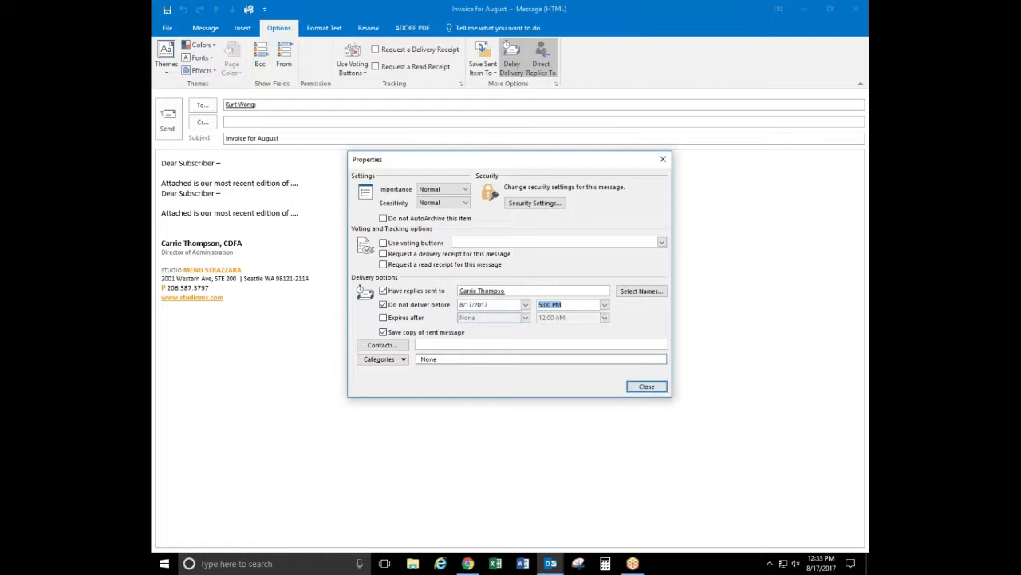
{"action": "left_click", "coordinate": [646, 388]}
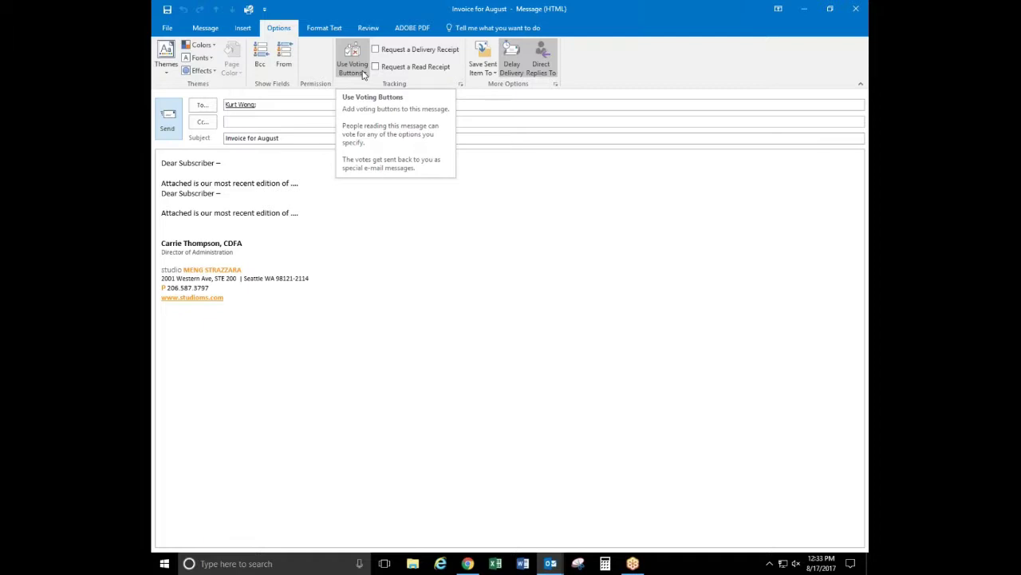
Close the Invoice for August message with no voting buttons added, discarding its draft
{"action": "left_click", "coordinate": [363, 73]}
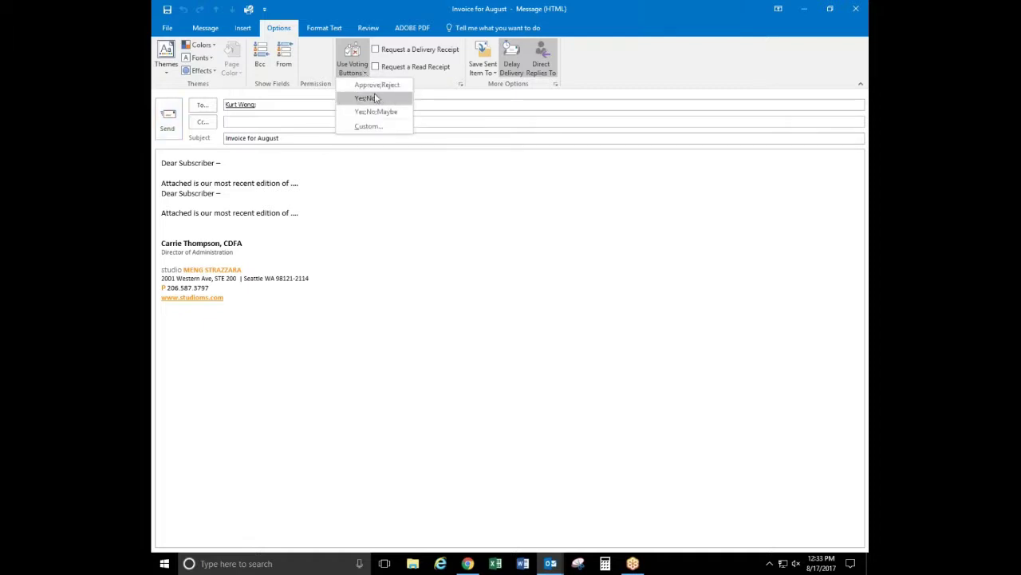
{"action": "left_click", "coordinate": [436, 107]}
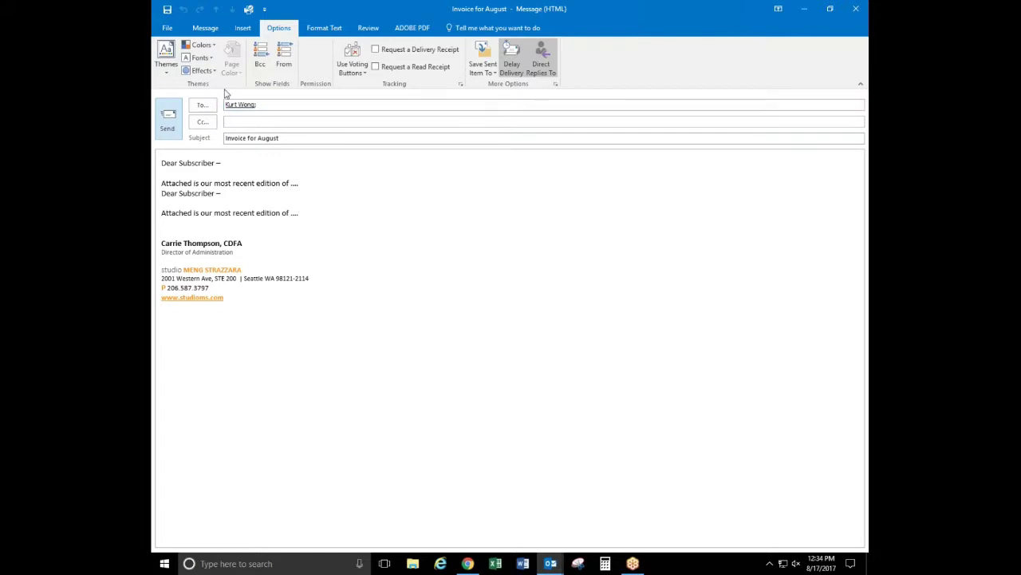
{"action": "left_click", "coordinate": [855, 9]}
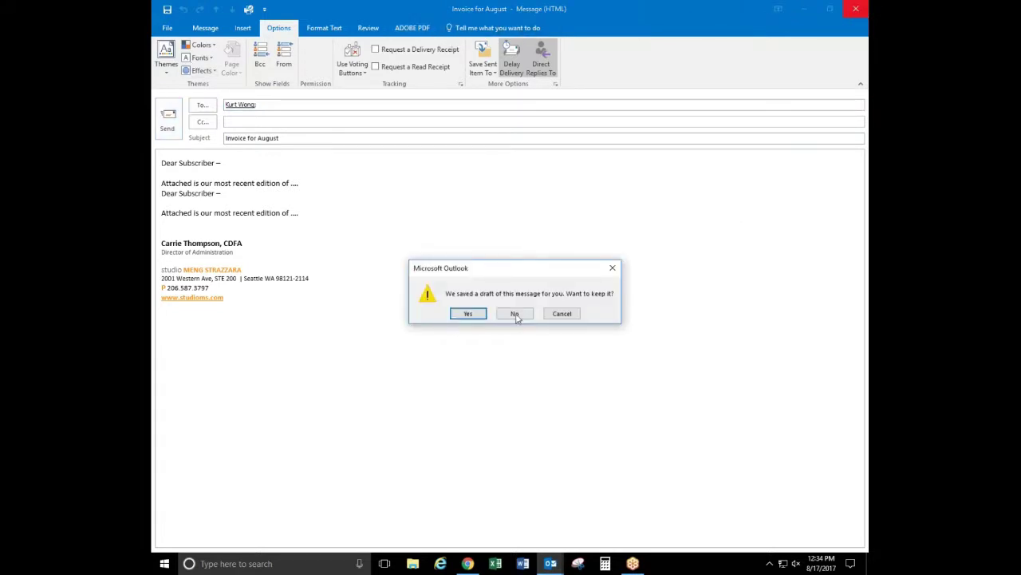
{"action": "left_click", "coordinate": [515, 313]}
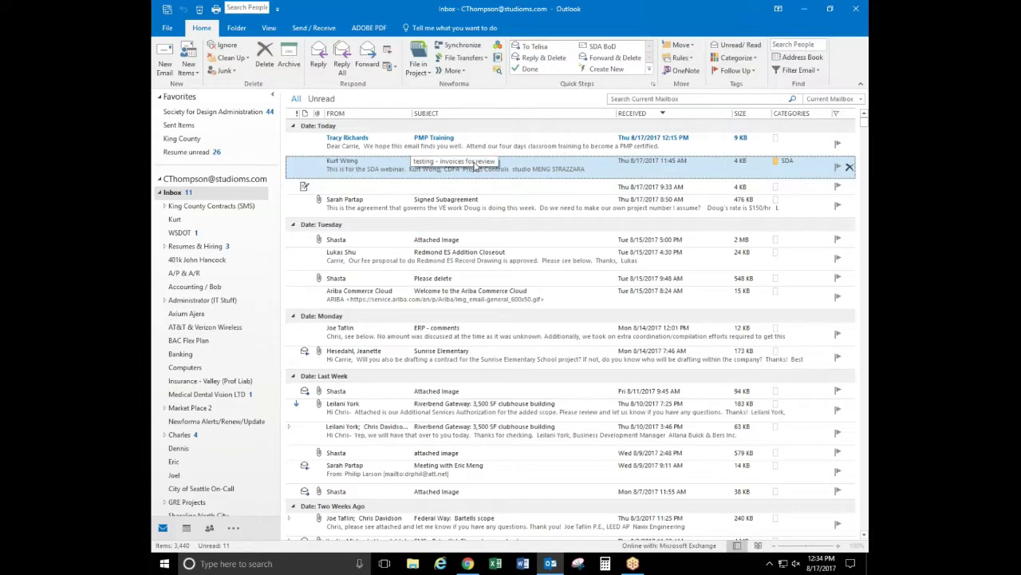
Start a rule from the sender's invoices-for-review message using Rules > Create Rule
{"action": "right_click", "coordinate": [343, 172]}
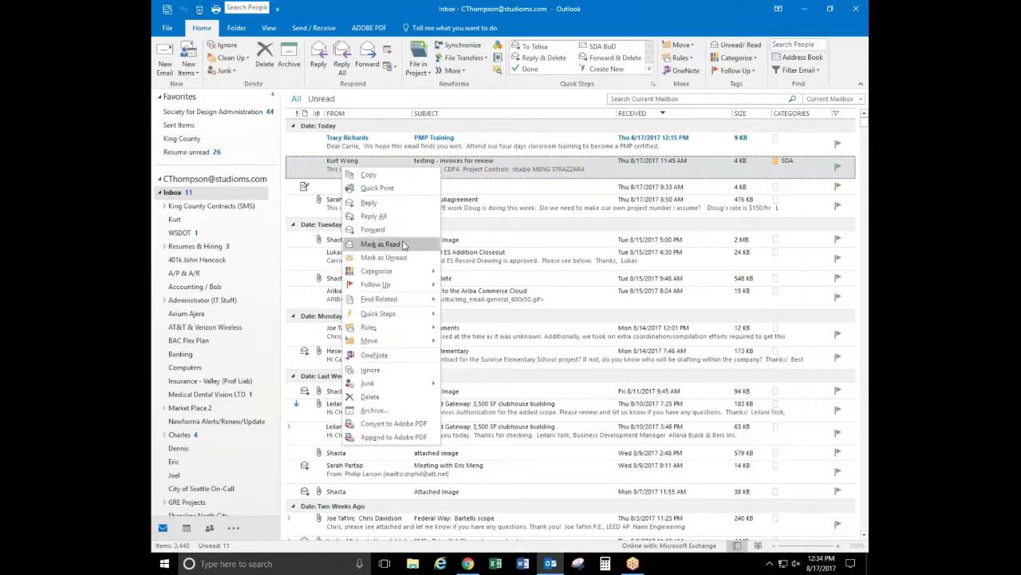
{"action": "mouse_move", "coordinate": [370, 332]}
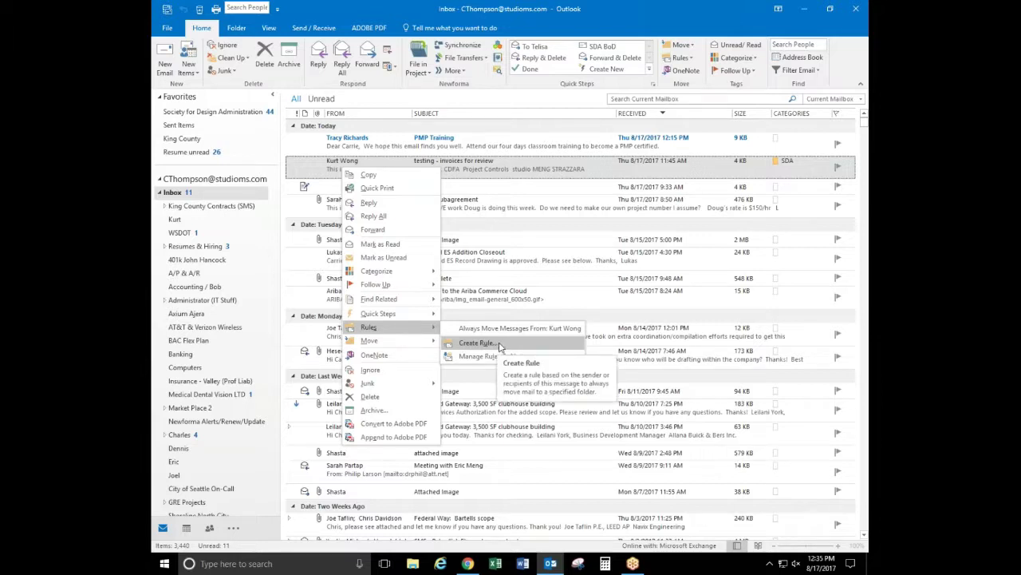
{"action": "left_click", "coordinate": [500, 346]}
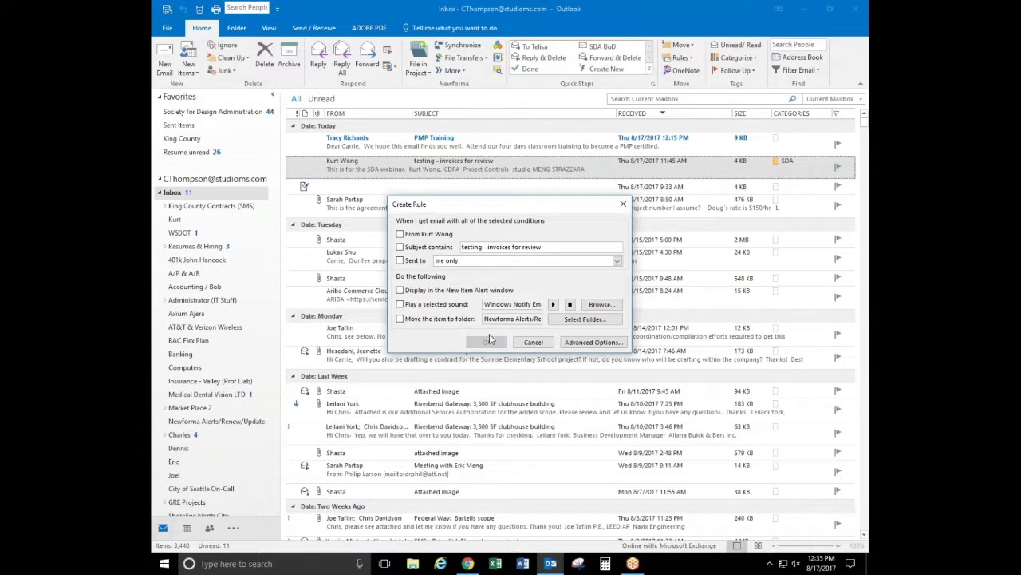
Set the rule conditions to mail from this sender with 'invoice' in the subject
{"action": "mouse_move", "coordinate": [528, 207]}
{"action": "left_mouse_down"}
{"action": "mouse_move", "coordinate": [517, 191]}
{"action": "mouse_move", "coordinate": [539, 191]}
{"action": "left_mouse_up"}
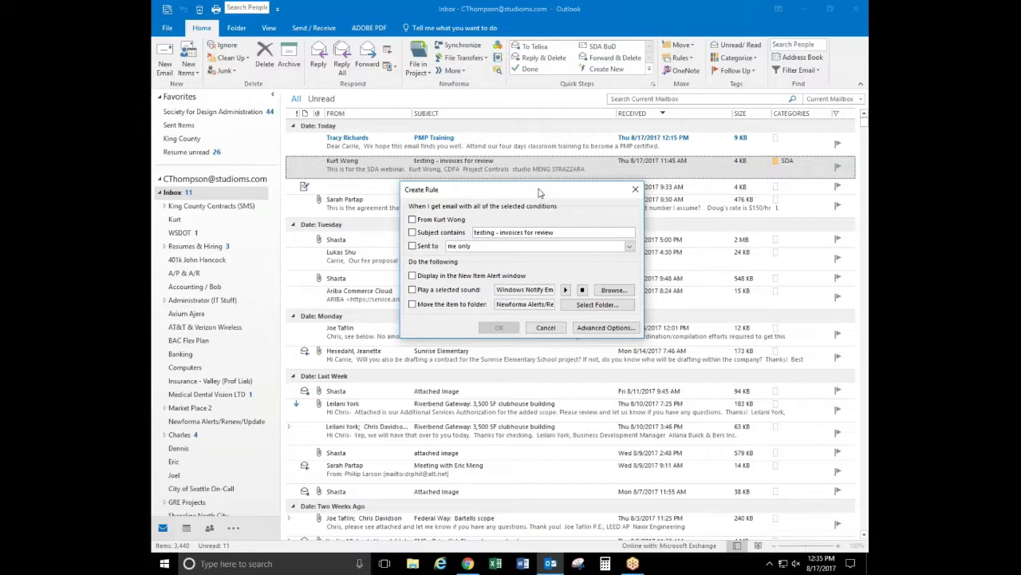
{"action": "left_click", "coordinate": [435, 222]}
{"action": "left_click", "coordinate": [449, 237]}
{"action": "left_click_drag", "start_coordinate": [499, 233], "coordinate": [473, 232]}
{"action": "key", "text": "BackSpace"}
{"action": "left_click", "coordinate": [534, 232]}
{"action": "key", "text": "BackSpace"}
{"action": "key", "text": "BackSpace"}
Have matching mail moved to the sender's named folder, with no alert, and save the rule
{"action": "left_click", "coordinate": [411, 276]}
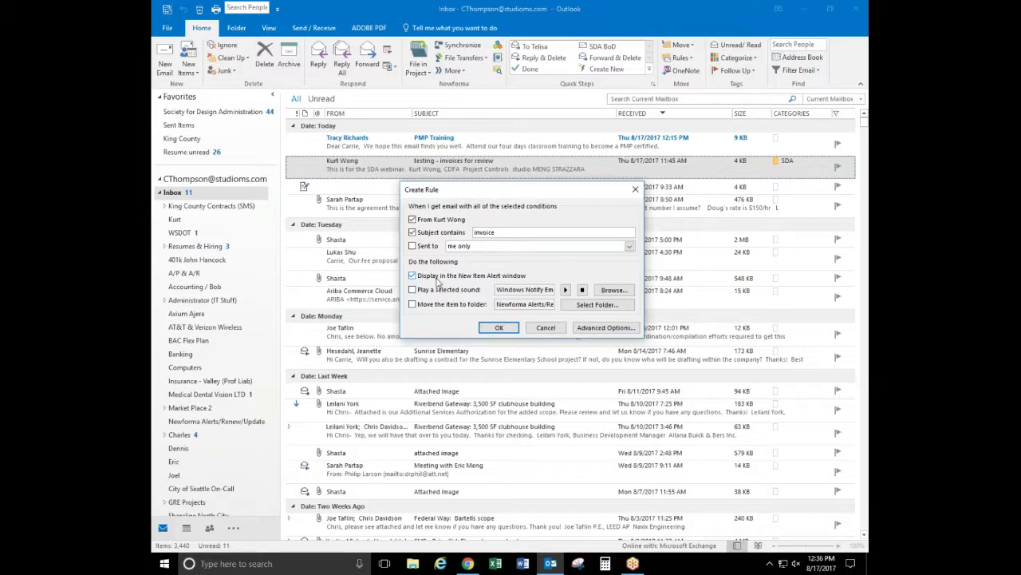
{"action": "left_click", "coordinate": [423, 280]}
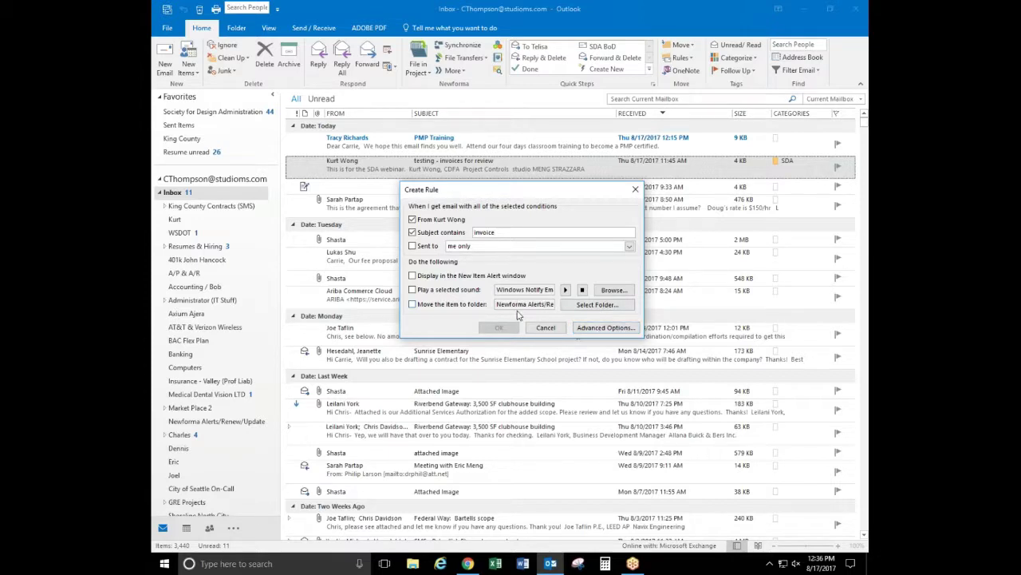
{"action": "left_click", "coordinate": [597, 304]}
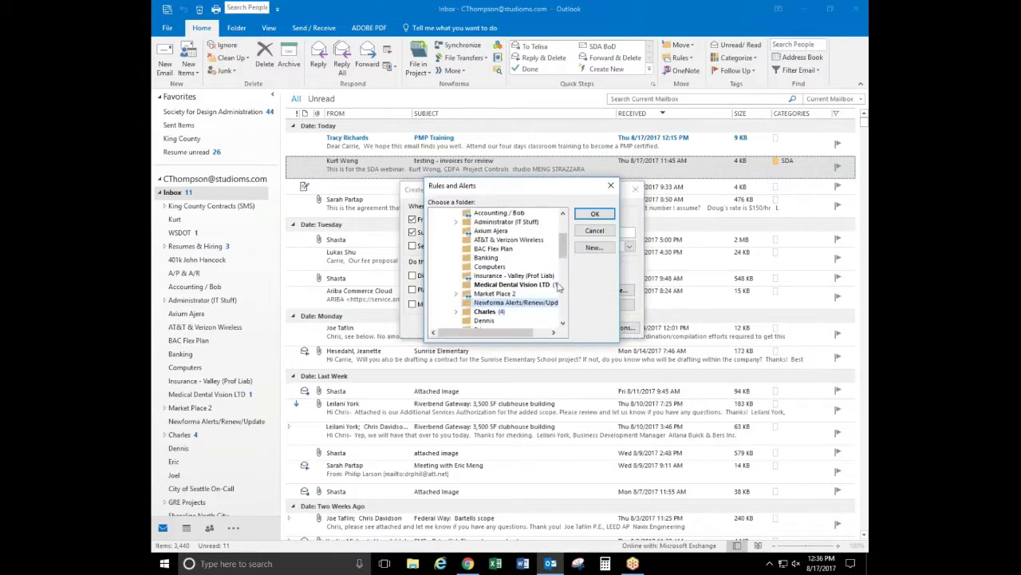
{"action": "scroll", "coordinate": [561, 256], "scroll_direction": "up", "scroll_amount": 3}
{"action": "left_click", "coordinate": [518, 229]}
{"action": "left_click", "coordinate": [594, 213]}
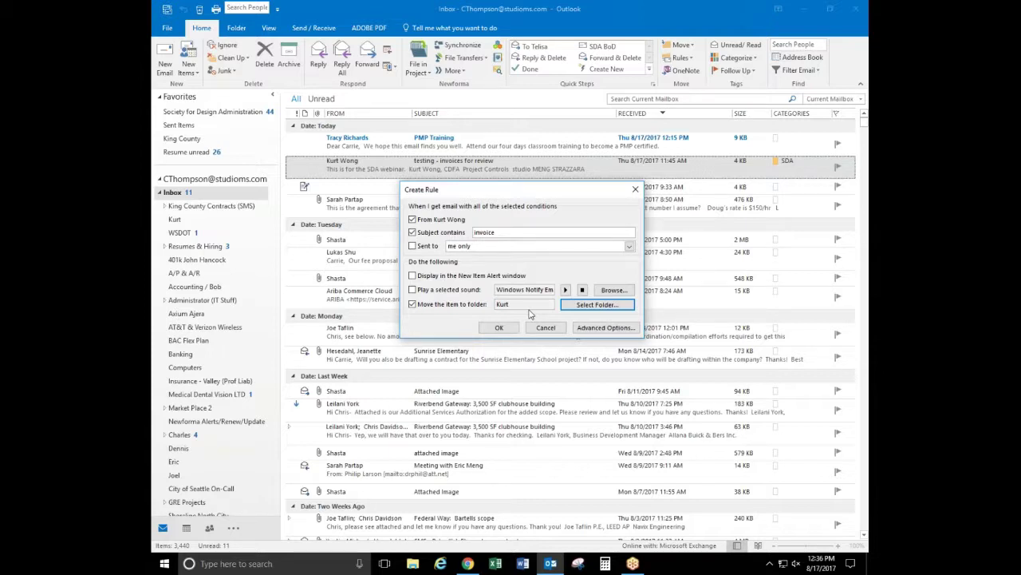
{"action": "left_click", "coordinate": [500, 329]}
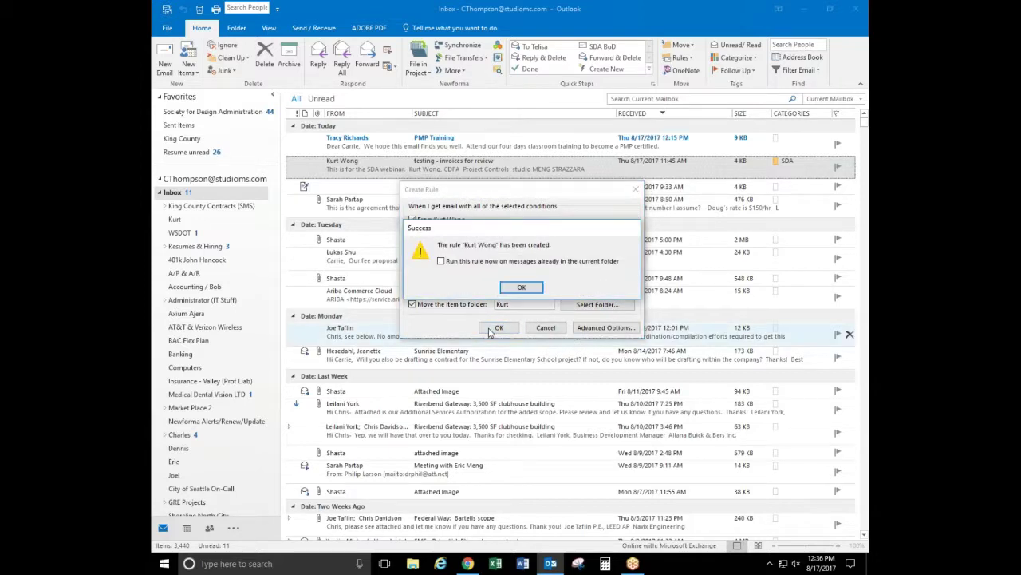
Run the rule on existing Inbox mail, then check the sender's folder and return to the Inbox
{"action": "left_click", "coordinate": [448, 264]}
{"action": "left_click", "coordinate": [521, 289]}
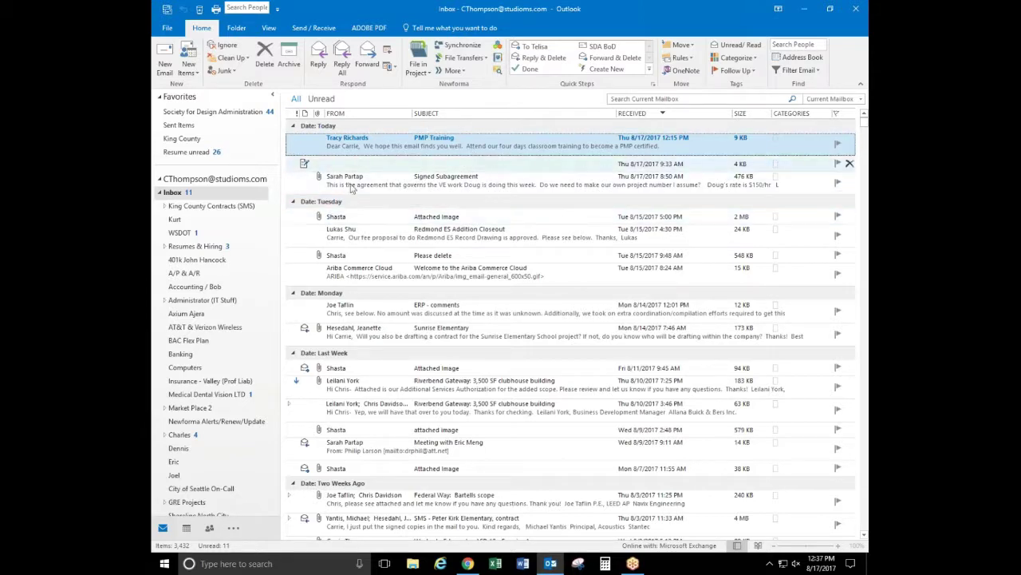
{"action": "left_click", "coordinate": [178, 220]}
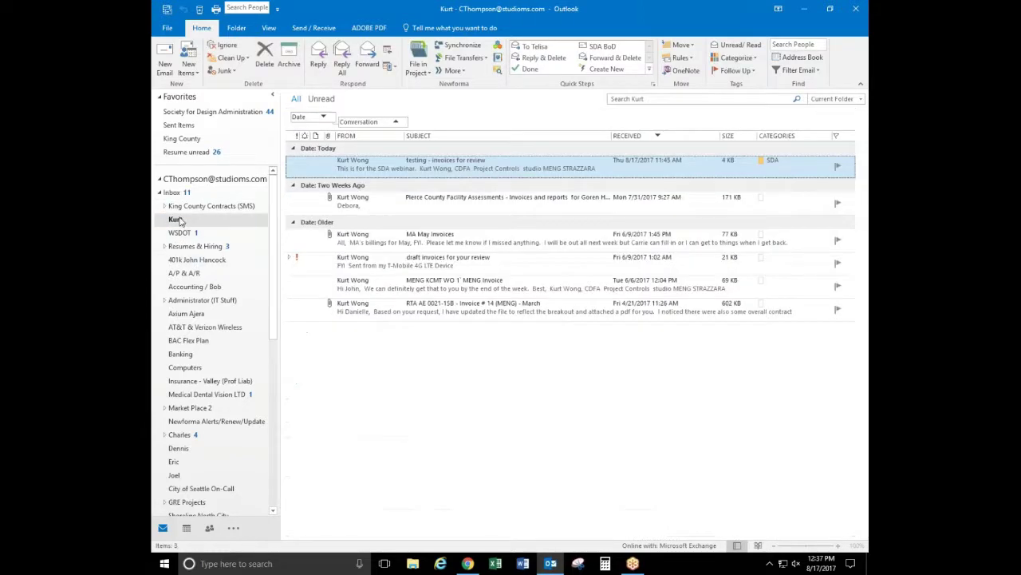
{"action": "left_click", "coordinate": [172, 193]}
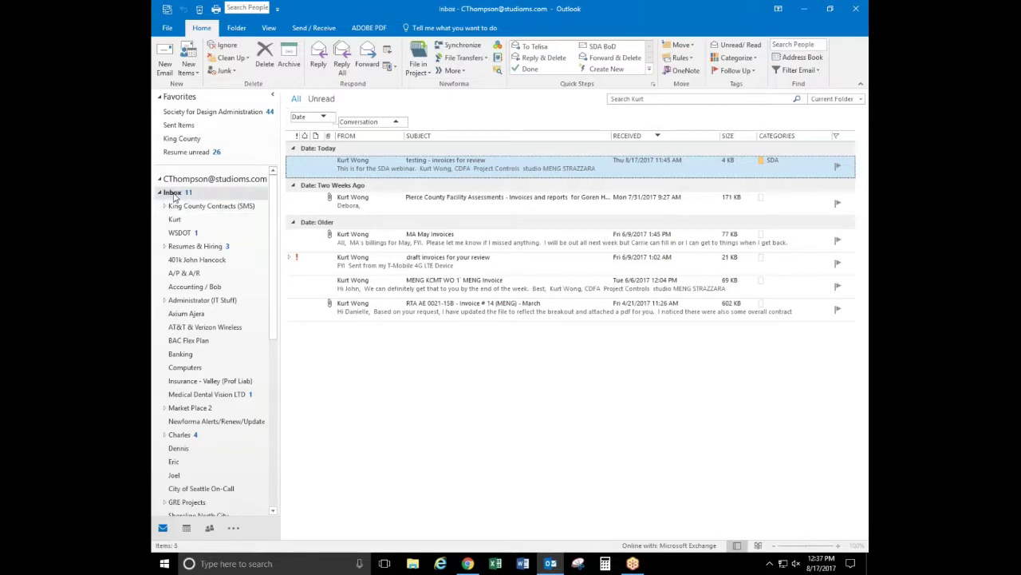
{"action": "left_click", "coordinate": [175, 218]}
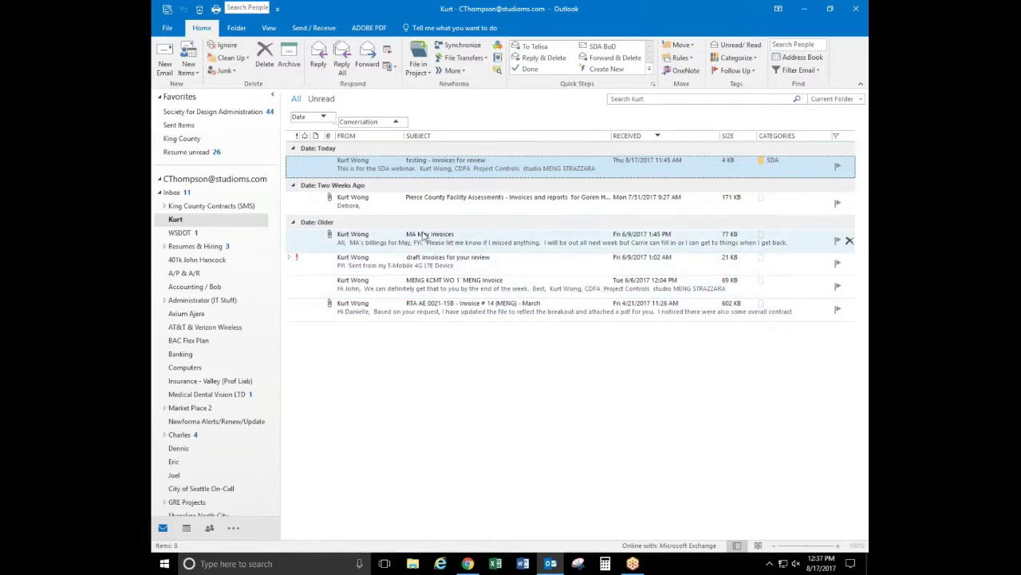
{"action": "left_click", "coordinate": [174, 193]}
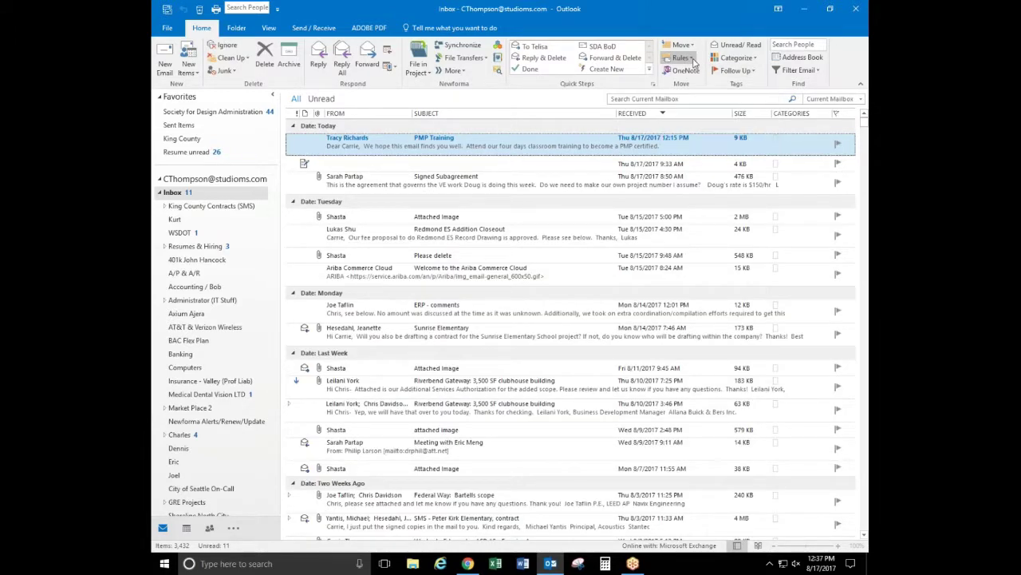
Open Rules and Alerts from Manage Rules and select the first rule
{"action": "left_click", "coordinate": [692, 60]}
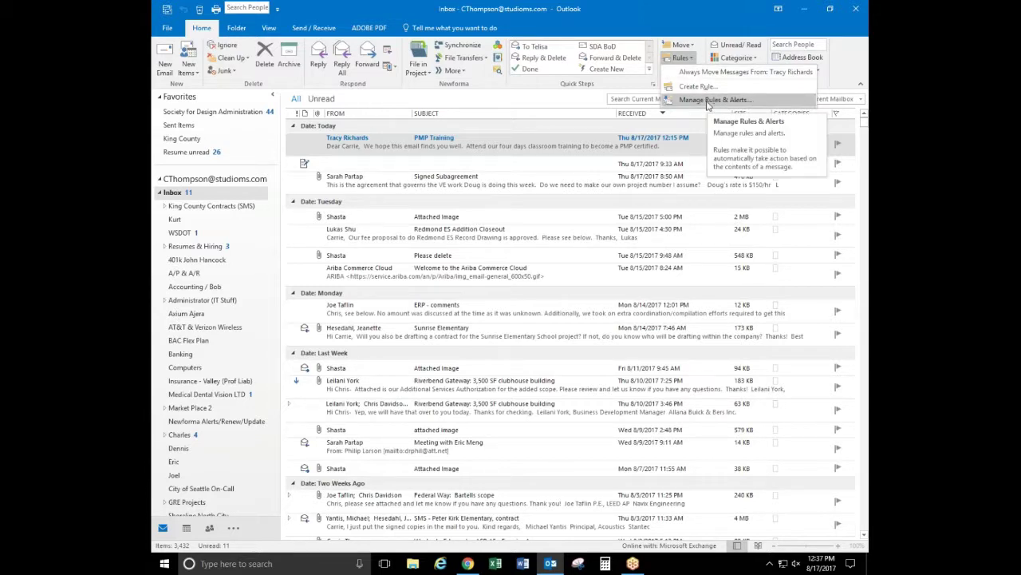
{"action": "left_click", "coordinate": [710, 104]}
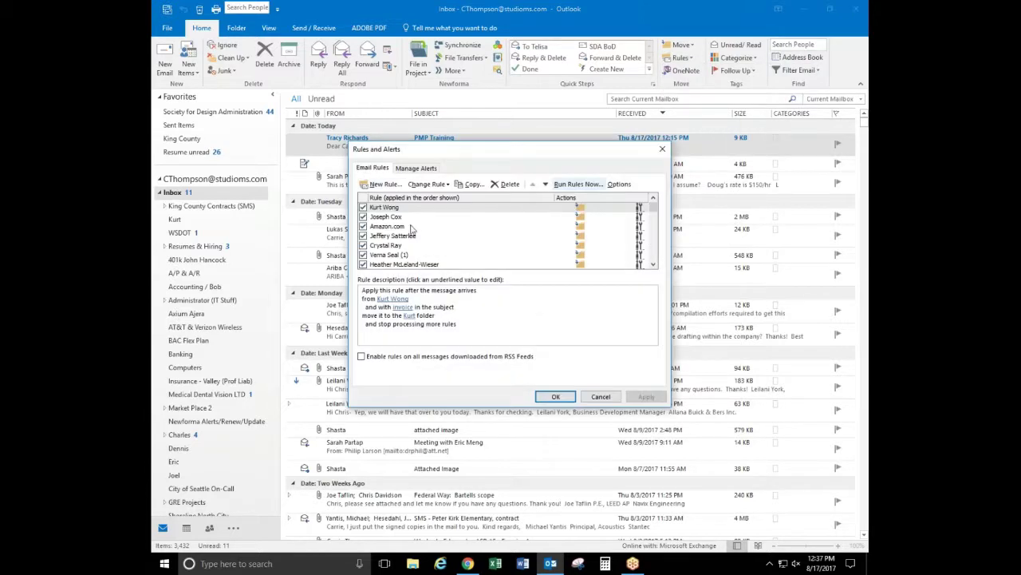
{"action": "scroll", "coordinate": [654, 232], "scroll_direction": "down", "scroll_amount": 2}
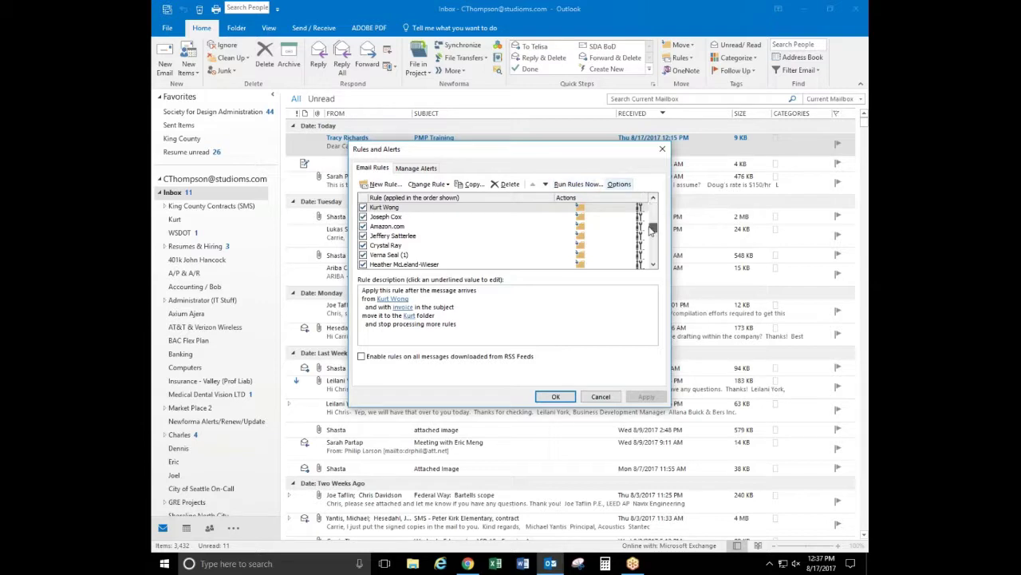
{"action": "scroll", "coordinate": [654, 239], "scroll_direction": "up", "scroll_amount": 2}
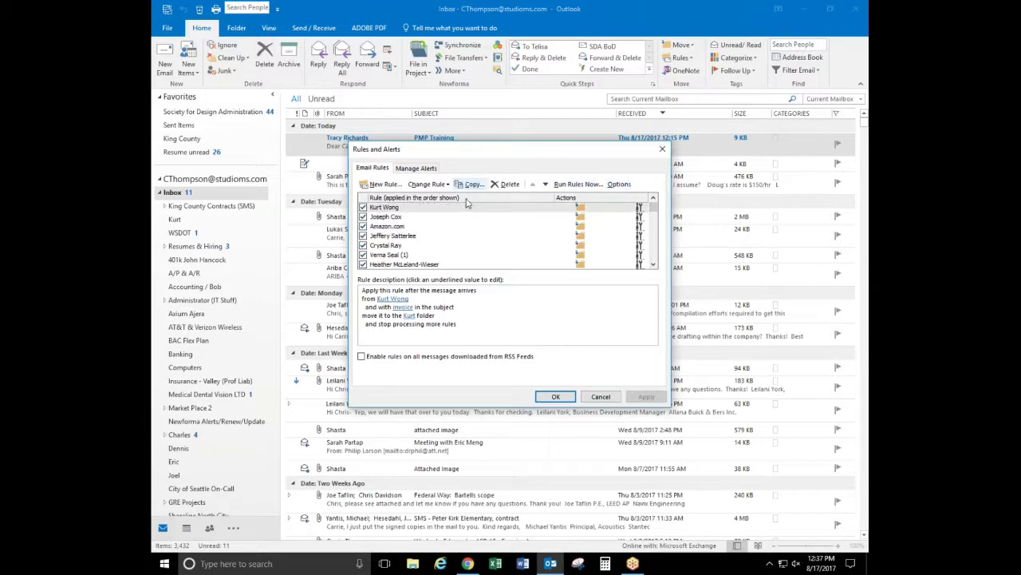
{"action": "left_click", "coordinate": [385, 208]}
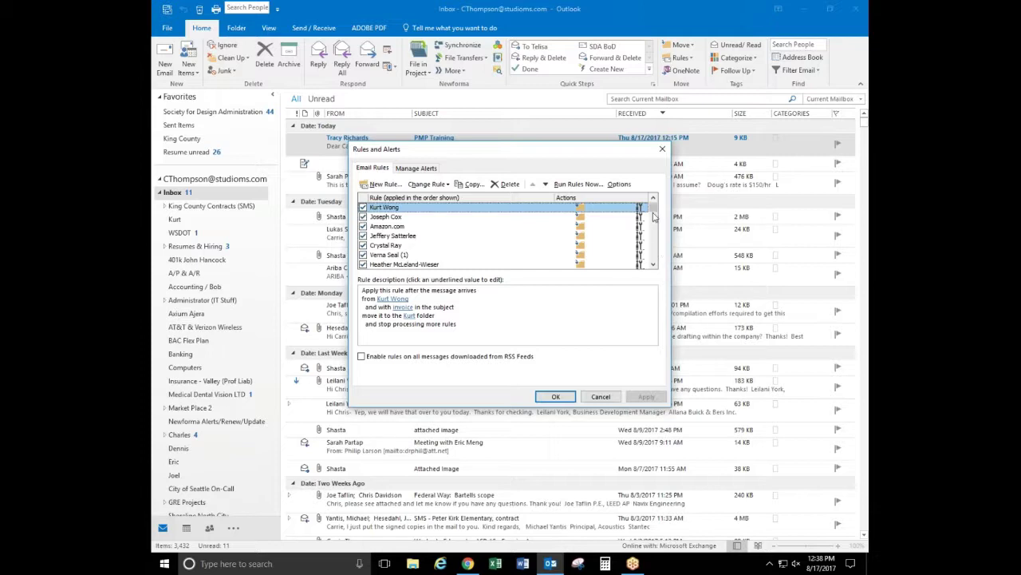
Select the underlined 'invoice' subject value in the rule description
{"action": "scroll", "coordinate": [653, 213], "scroll_direction": "down", "scroll_amount": 1}
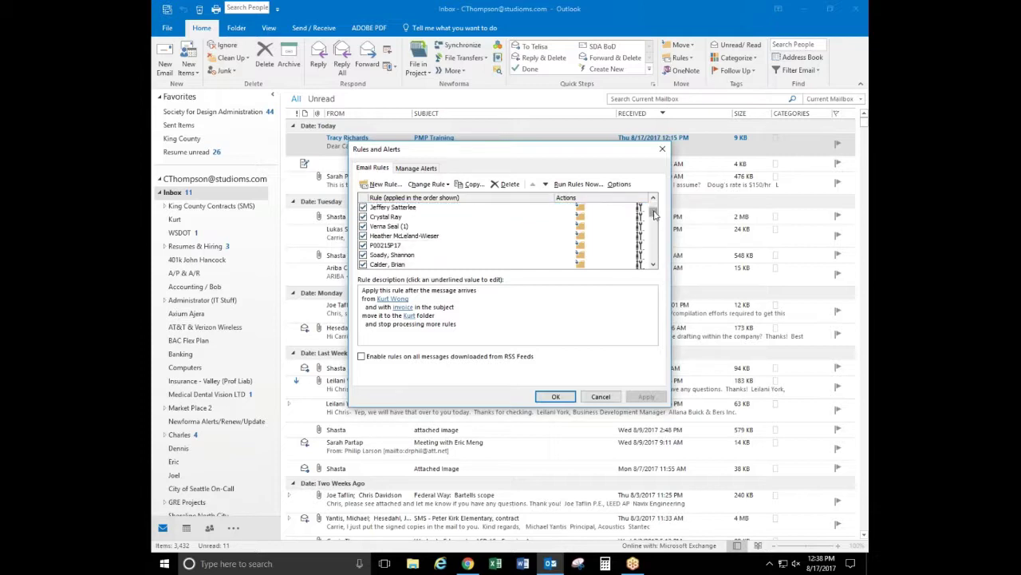
{"action": "scroll", "coordinate": [652, 213], "scroll_direction": "up", "scroll_amount": 1}
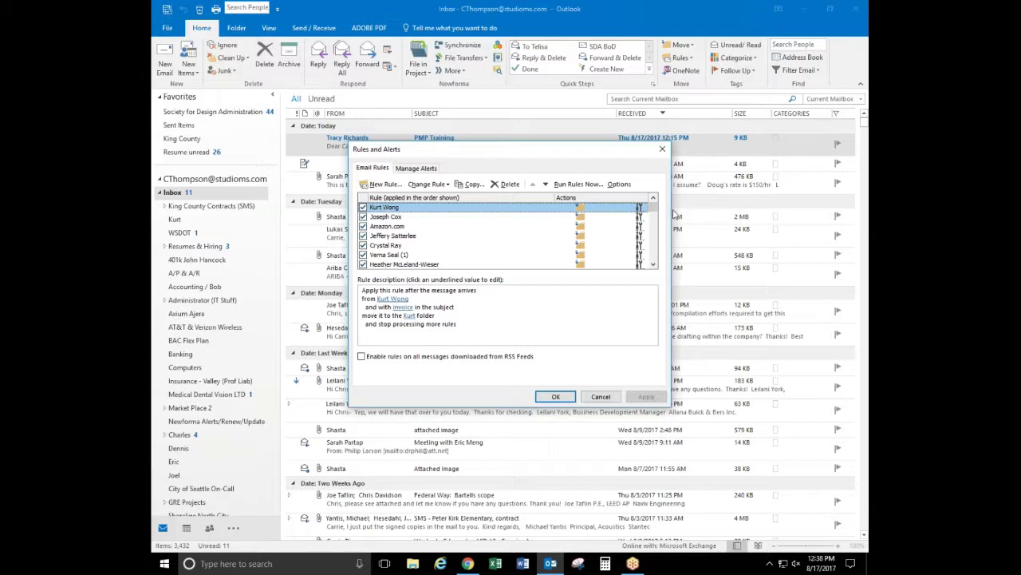
{"action": "left_click_drag", "start_coordinate": [654, 208], "coordinate": [645, 189]}
{"action": "left_click", "coordinate": [387, 296]}
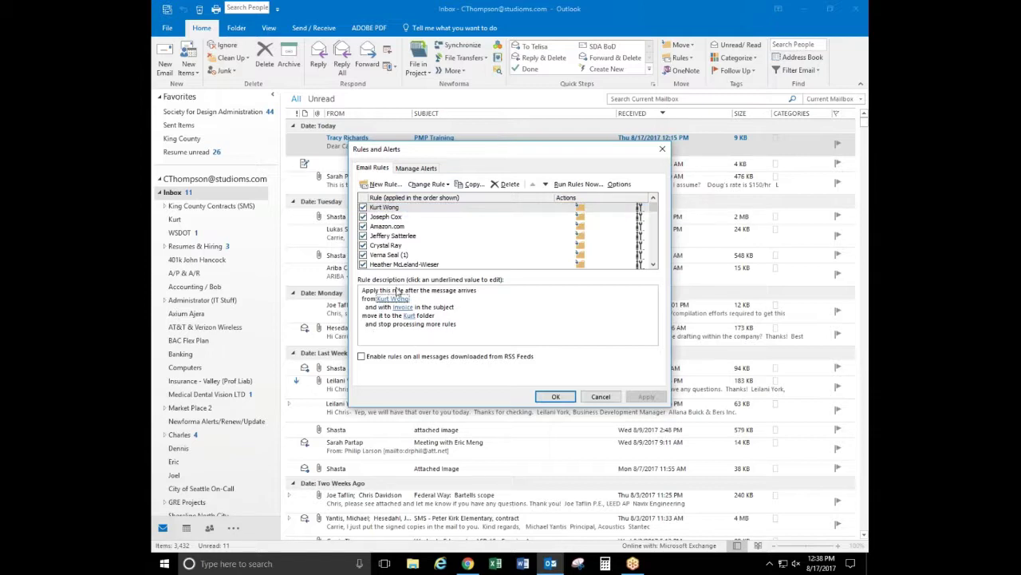
{"action": "left_click", "coordinate": [403, 308]}
Add 'unpaid' next to 'invoice' in the rule's subject word list and confirm
{"action": "left_click", "coordinate": [402, 308]}
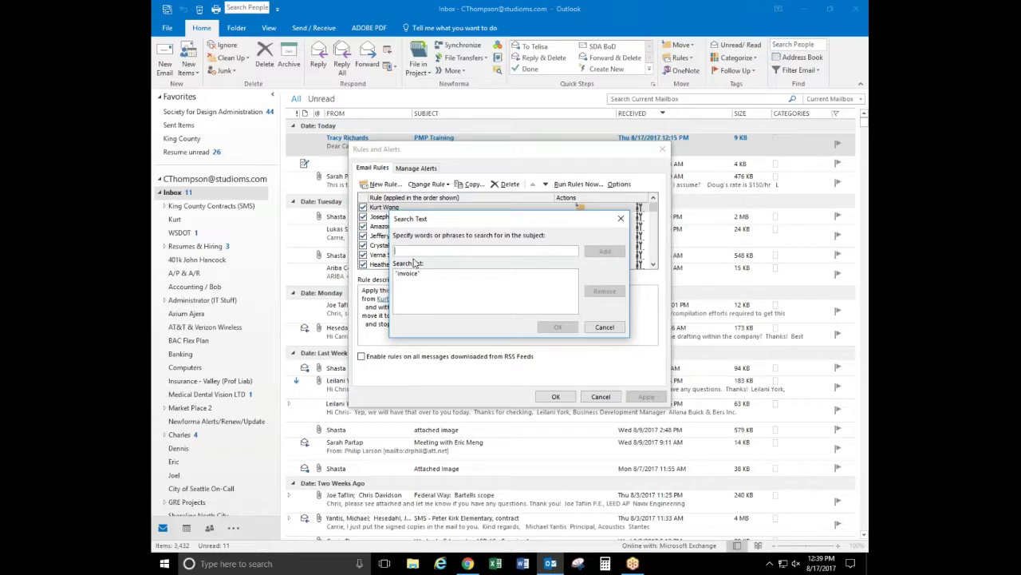
{"action": "type", "text": "unpaid"}
{"action": "key", "text": "Return"}
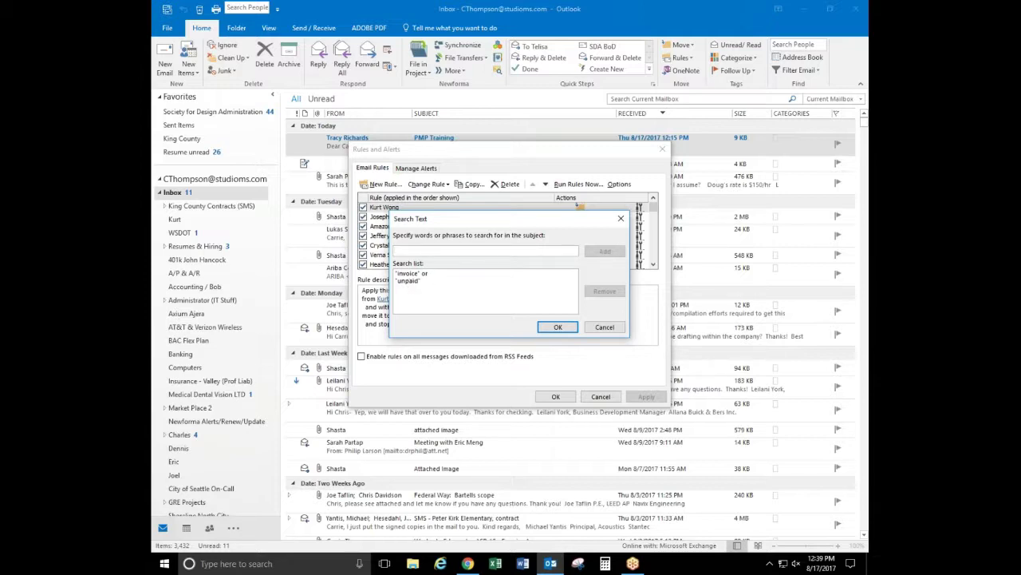
{"action": "left_click", "coordinate": [557, 327]}
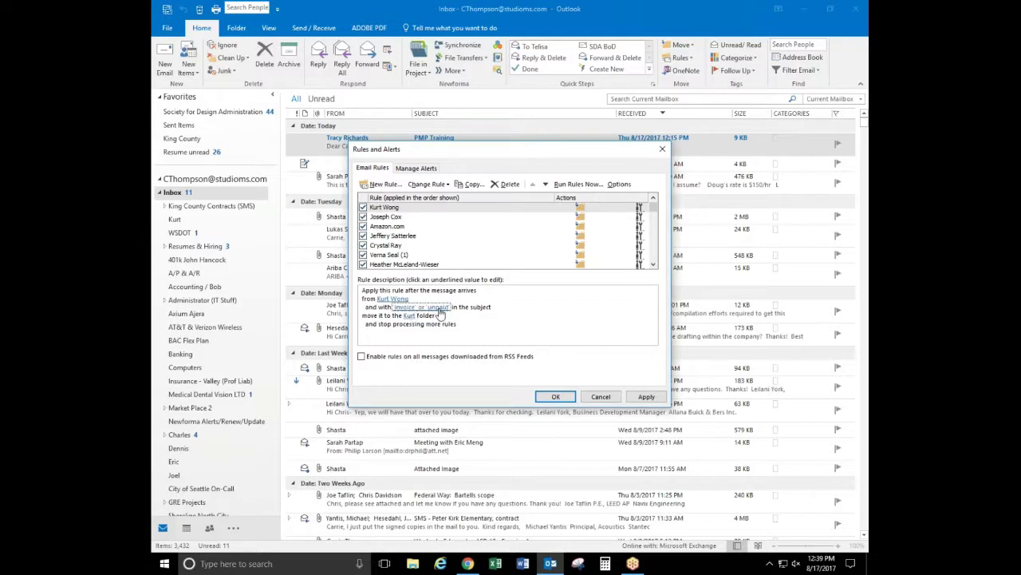
{"action": "key", "text": "shift+Tab"}
Keep the destination folder unchanged and the first rule ticked, then save Rules and Alerts with OK
{"action": "left_click", "coordinate": [409, 316]}
{"action": "left_click", "coordinate": [409, 317]}
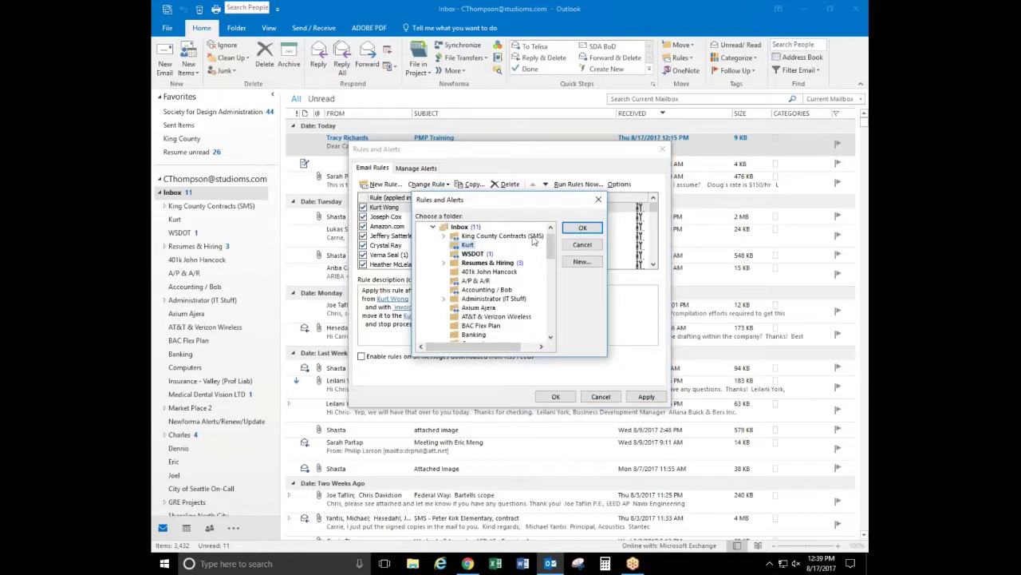
{"action": "mouse_move", "coordinate": [550, 241]}
{"action": "left_mouse_down"}
{"action": "mouse_move", "coordinate": [549, 255]}
{"action": "mouse_move", "coordinate": [550, 232]}
{"action": "left_mouse_up"}
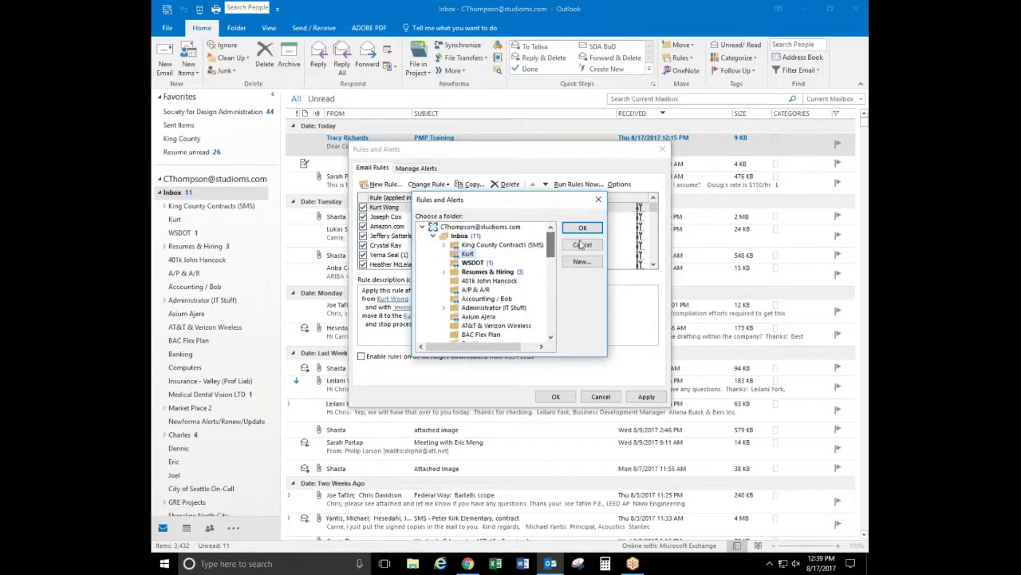
{"action": "left_click", "coordinate": [582, 244]}
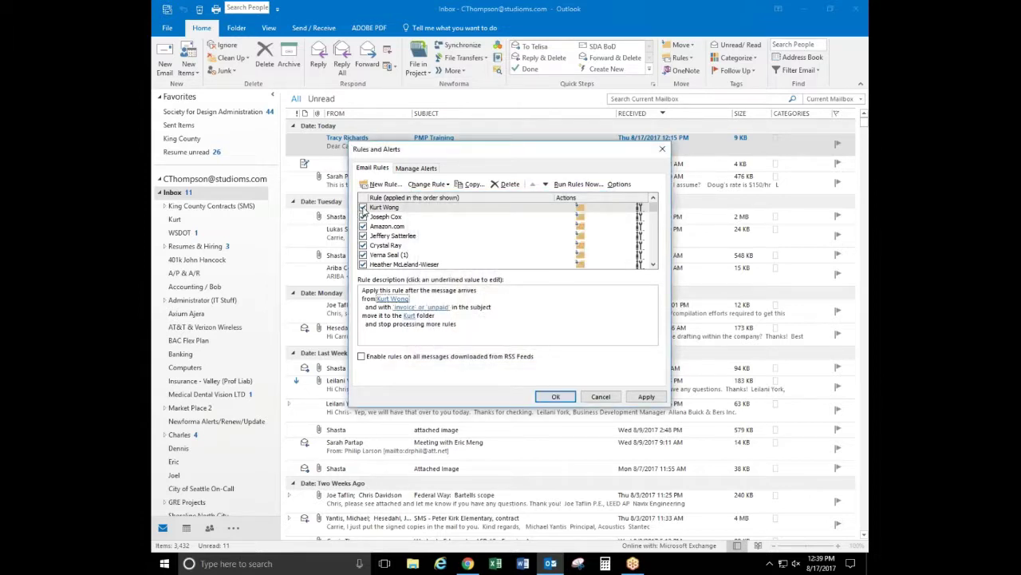
{"action": "left_click", "coordinate": [364, 208]}
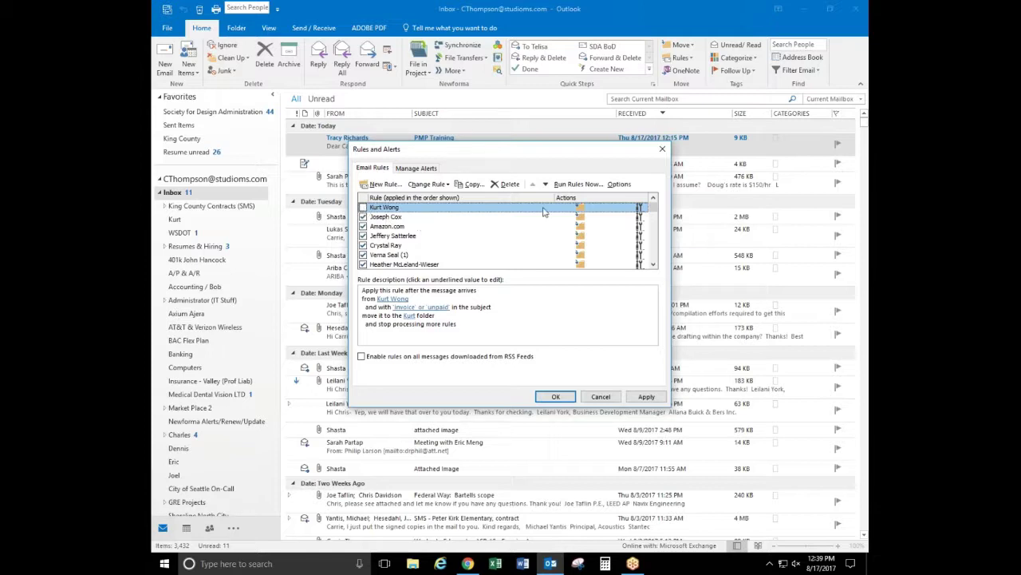
{"action": "left_click", "coordinate": [363, 208]}
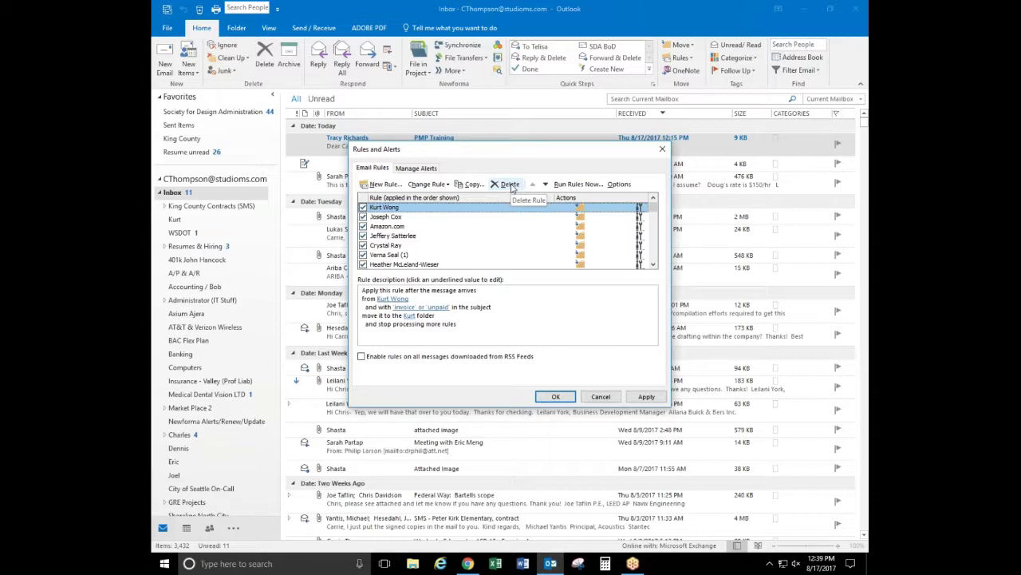
{"action": "left_click", "coordinate": [556, 395]}
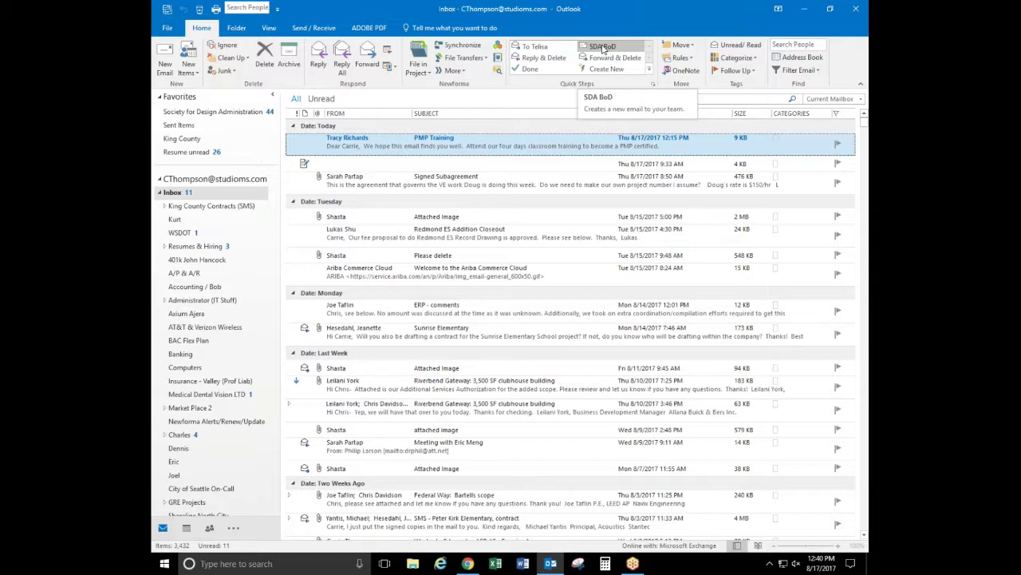
{"action": "left_click", "coordinate": [603, 48]}
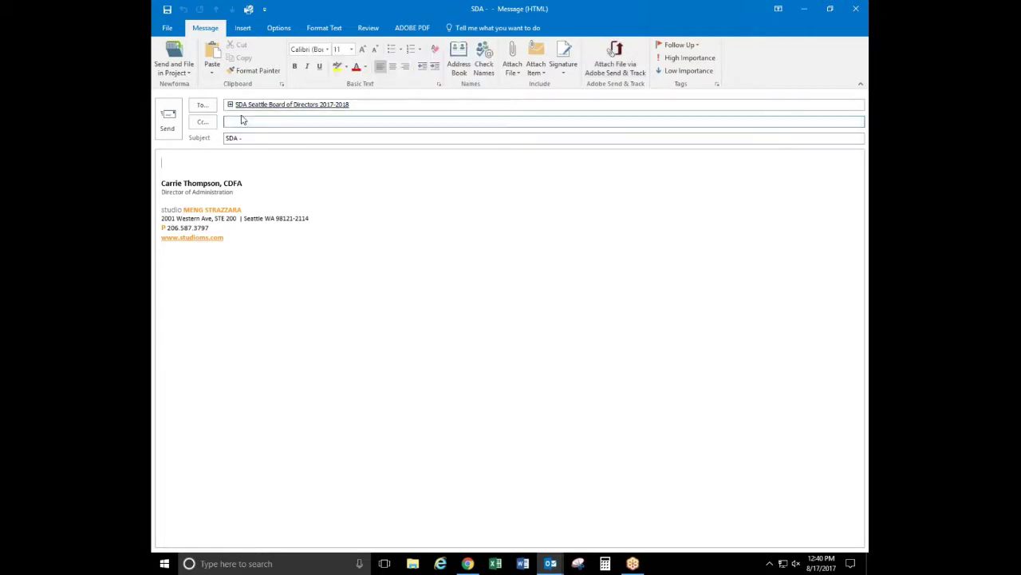
{"action": "mouse_move", "coordinate": [231, 110]}
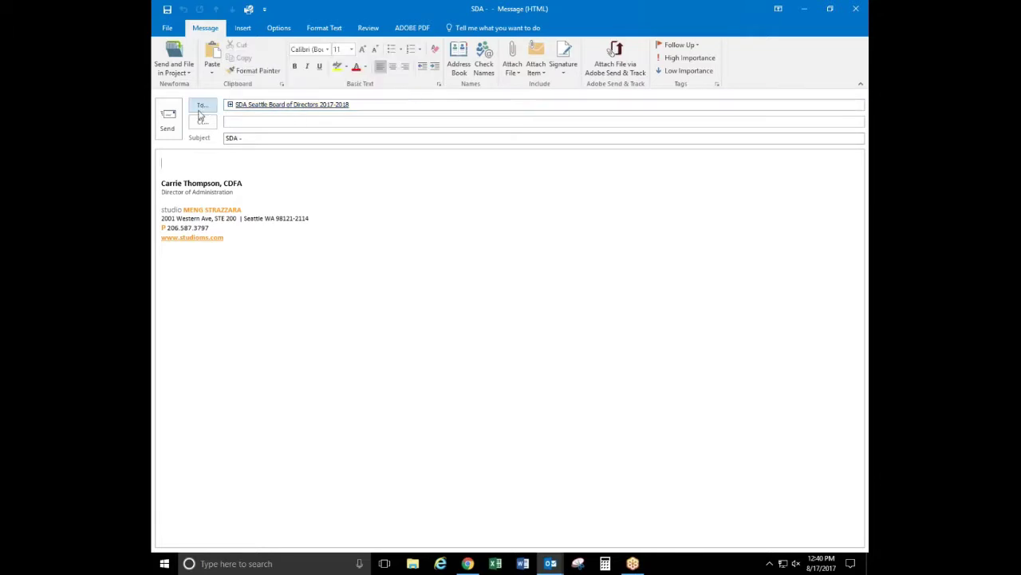
{"action": "left_click", "coordinate": [855, 9]}
{"action": "left_click", "coordinate": [515, 313]}
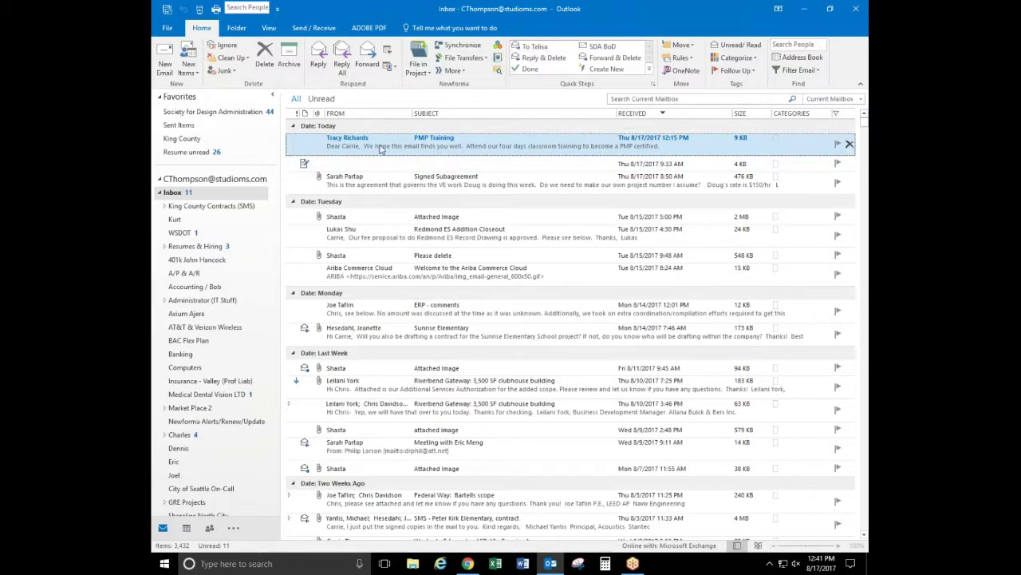
{"action": "left_click", "coordinate": [533, 48]}
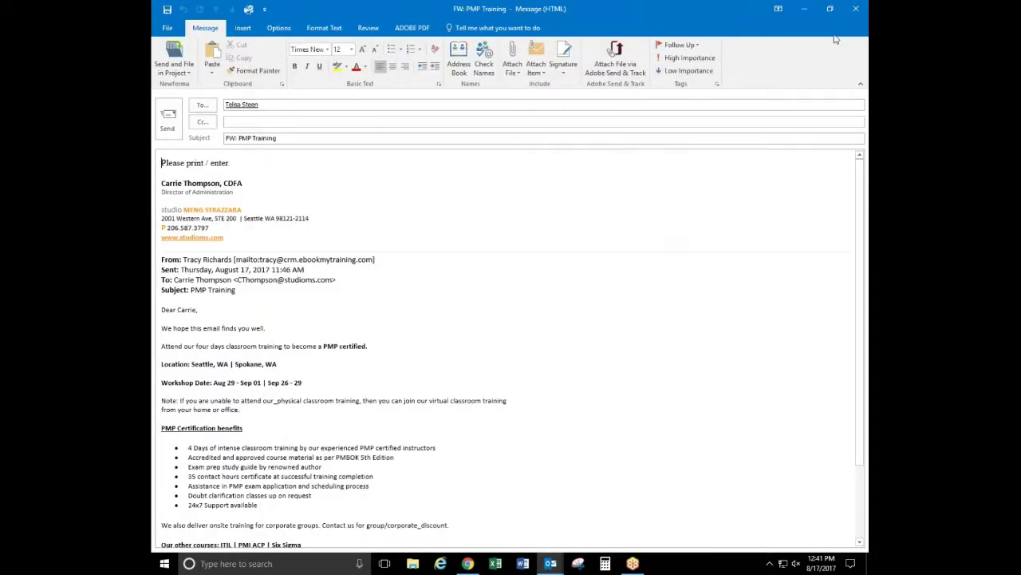
{"action": "left_click", "coordinate": [856, 9]}
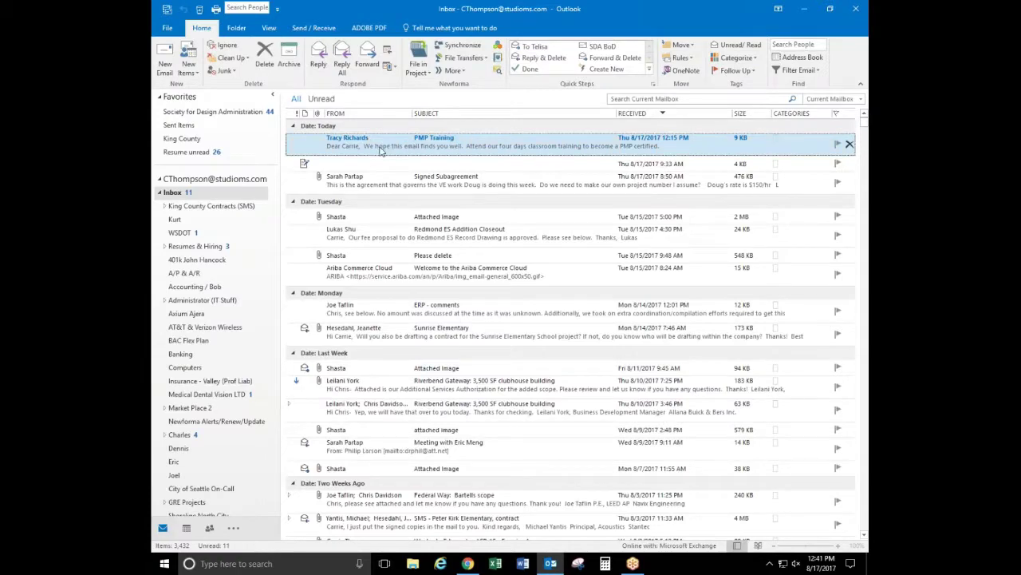
{"action": "left_click", "coordinate": [534, 48]}
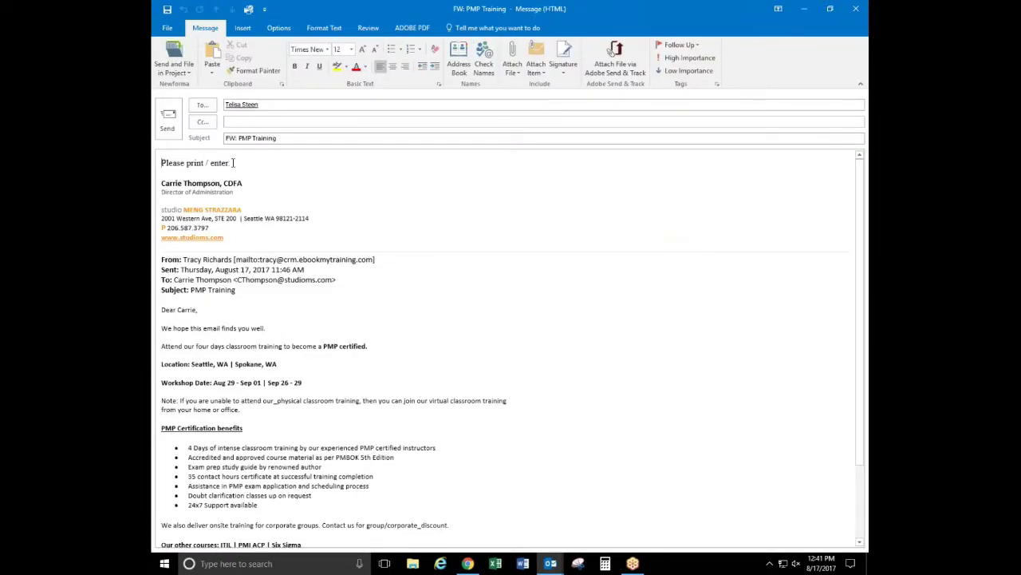
{"action": "left_click_drag", "start_coordinate": [233, 163], "coordinate": [160, 163]}
{"action": "left_click", "coordinate": [302, 182]}
{"action": "left_click", "coordinate": [856, 9]}
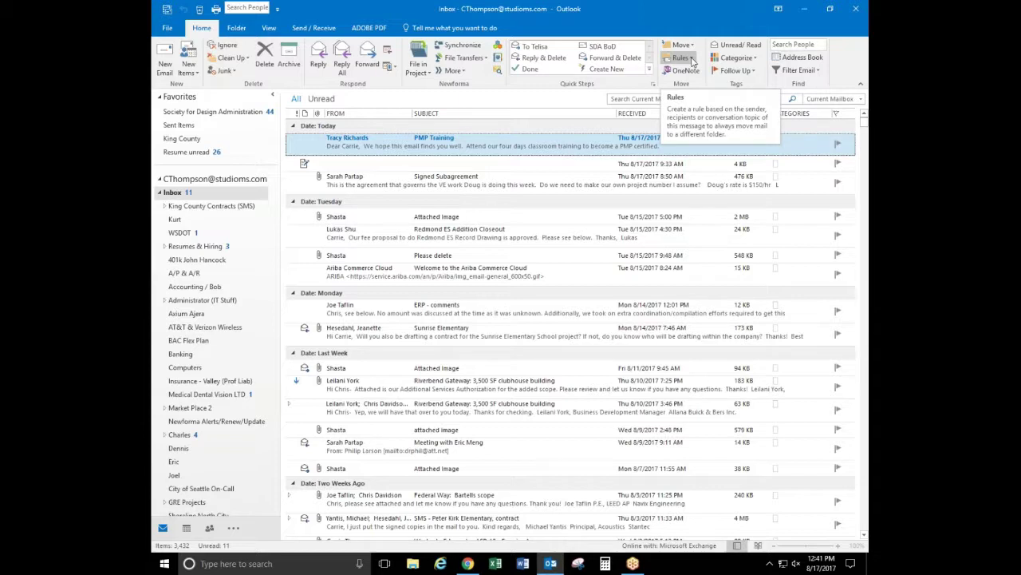
{"action": "left_click", "coordinate": [693, 60]}
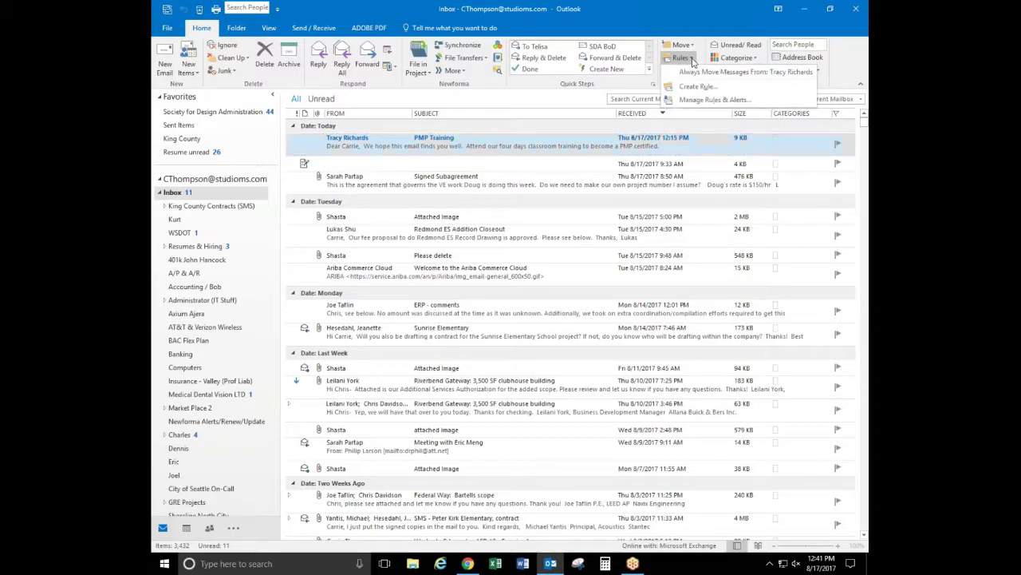
{"action": "left_click", "coordinate": [705, 100]}
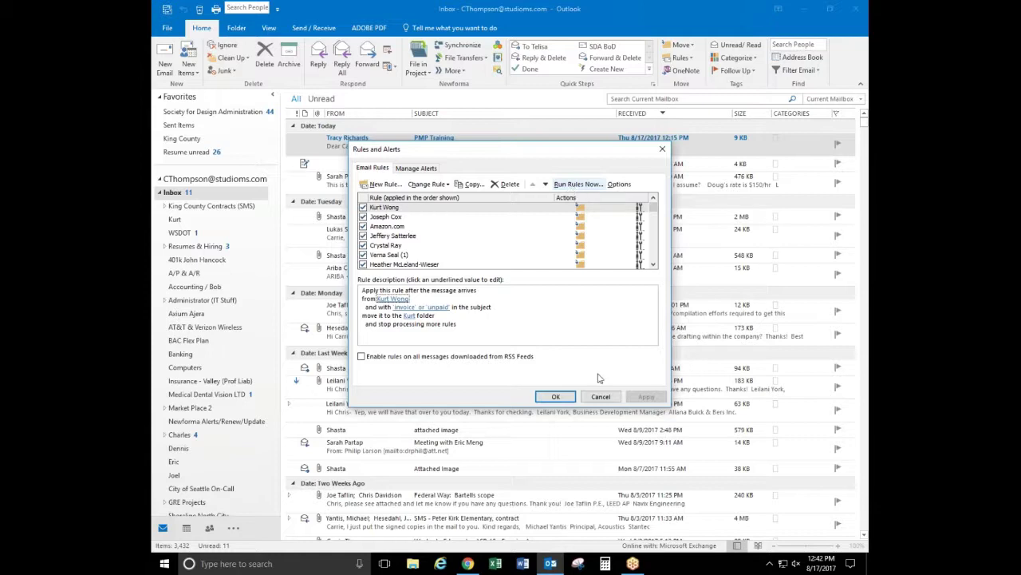
{"action": "key", "text": "Tab"}
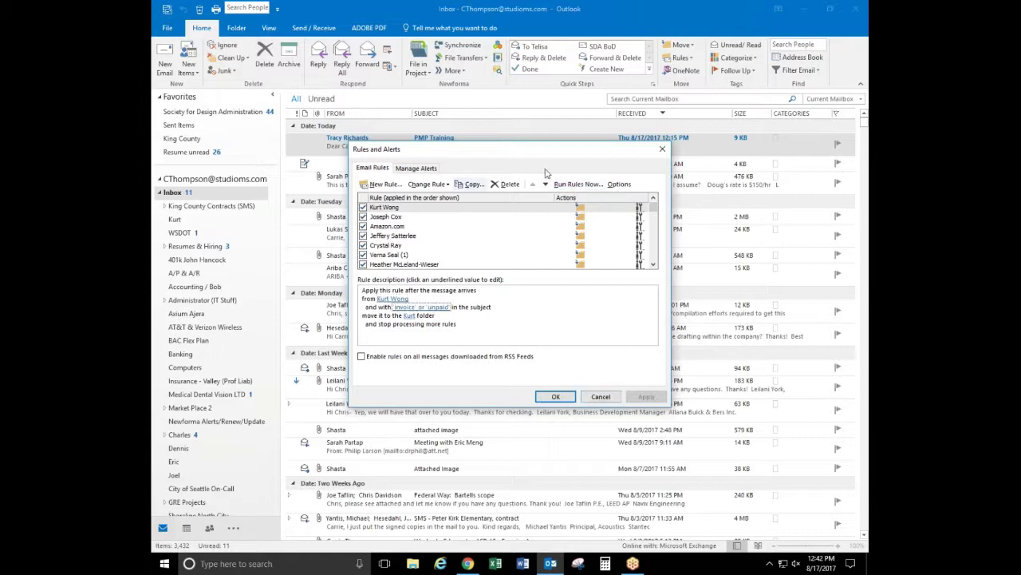
{"action": "left_click", "coordinate": [600, 397]}
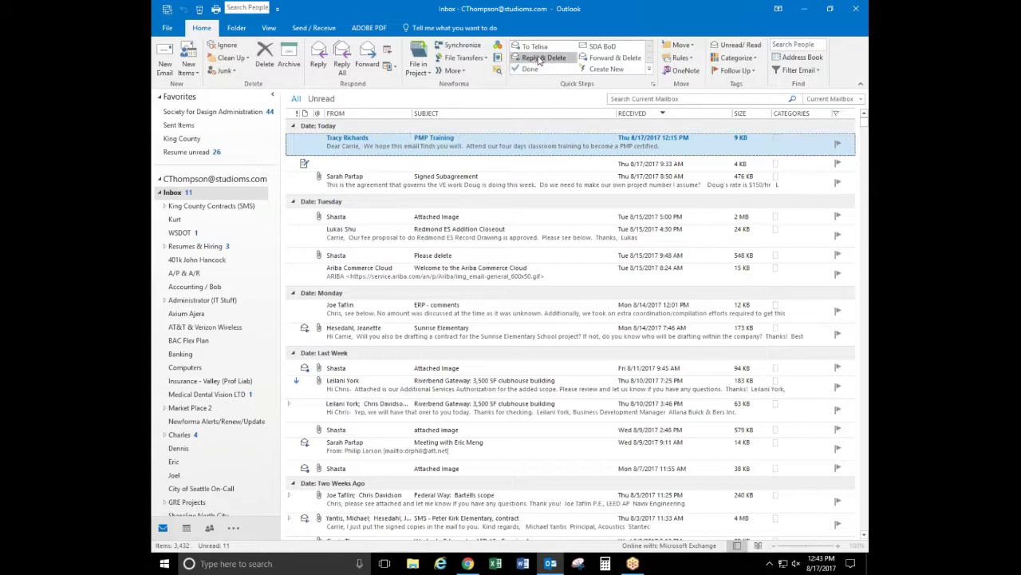
Create a new quick step named 'Fwd to Boss' with a Forward action
{"action": "left_click", "coordinate": [609, 70]}
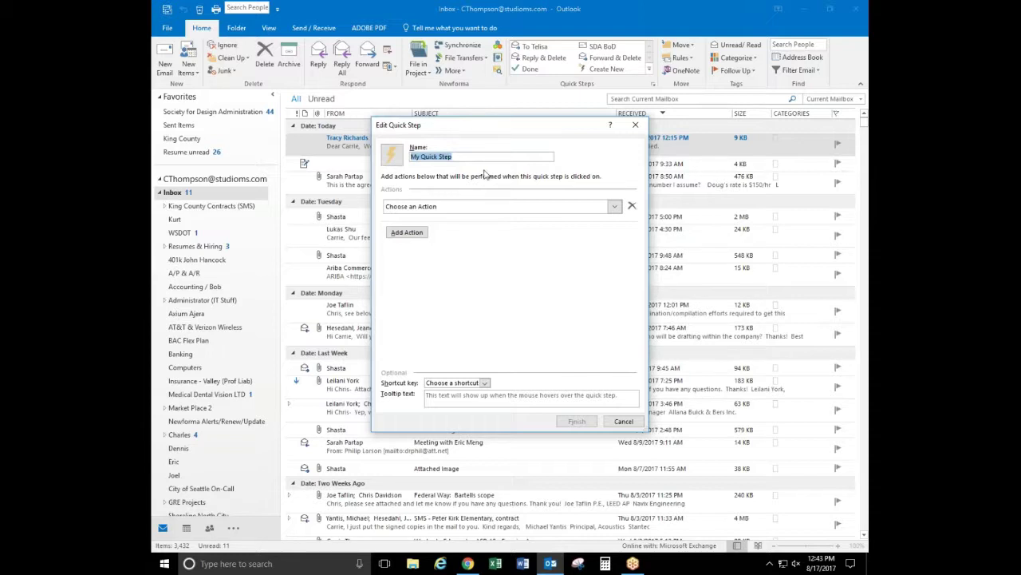
{"action": "type", "text": "Fwd to Boss"}
{"action": "left_click", "coordinate": [615, 209]}
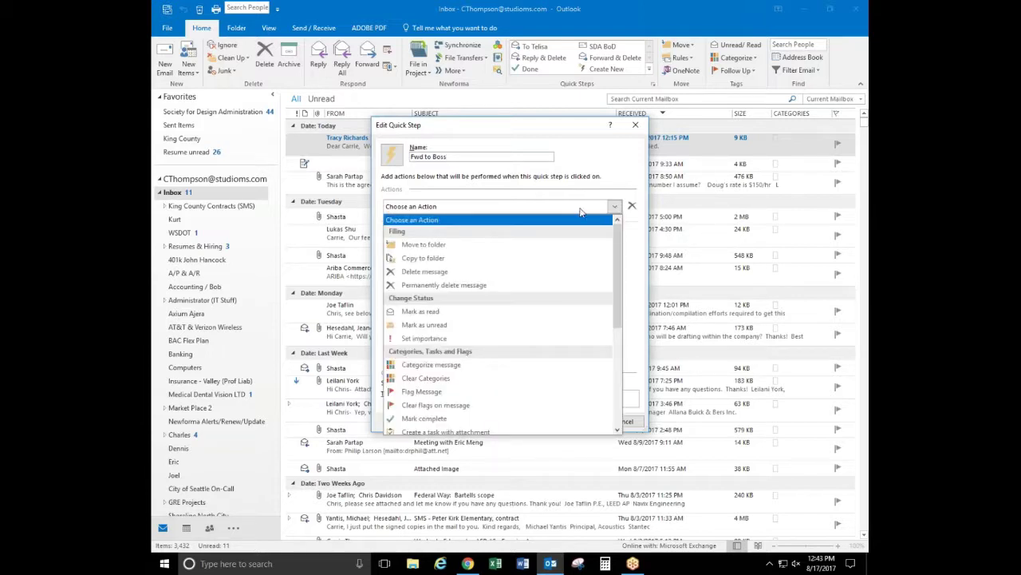
{"action": "left_click", "coordinate": [614, 208]}
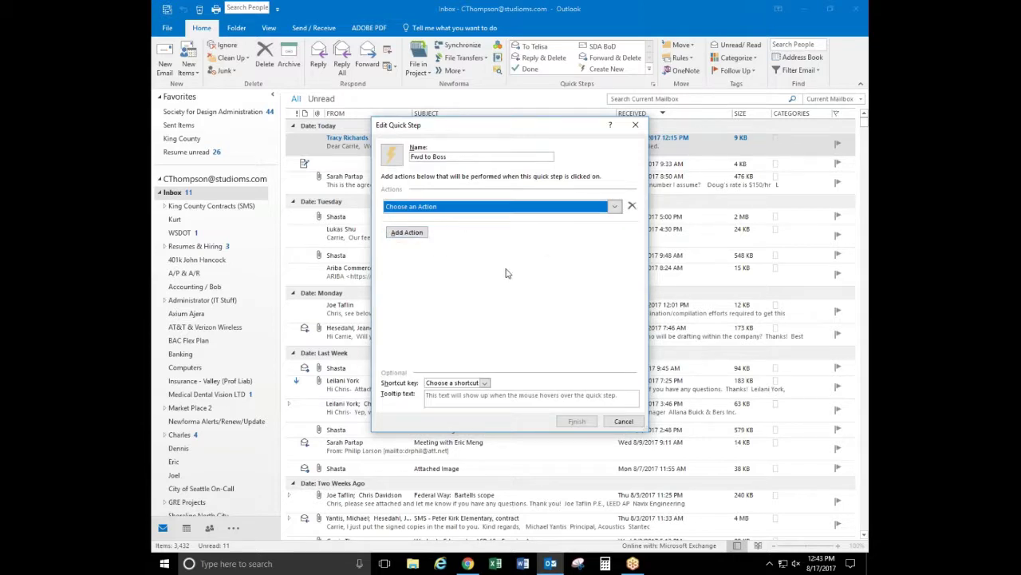
{"action": "left_click", "coordinate": [616, 209]}
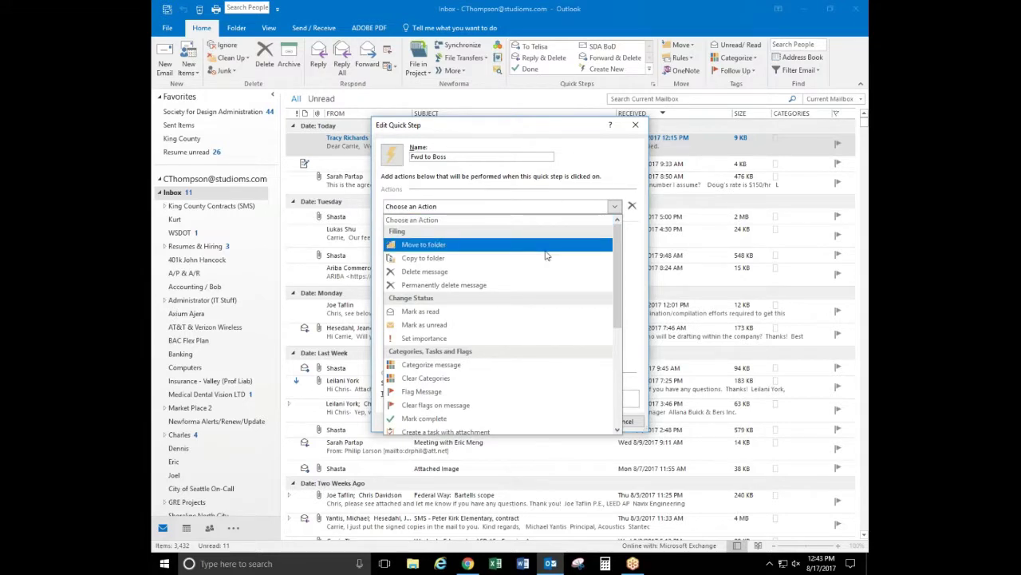
{"action": "left_click_drag", "start_coordinate": [617, 242], "coordinate": [620, 333]}
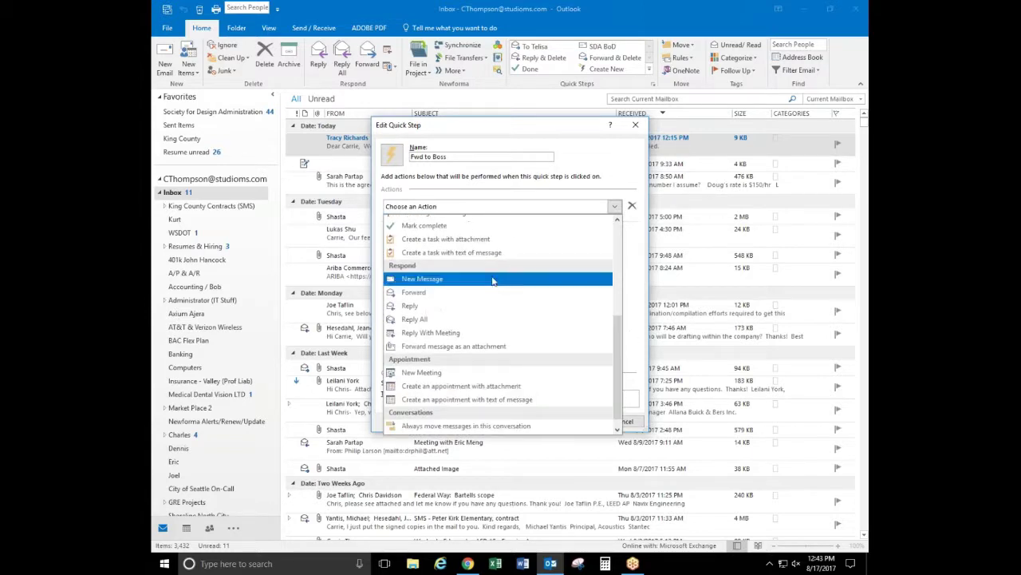
{"action": "left_click", "coordinate": [415, 293]}
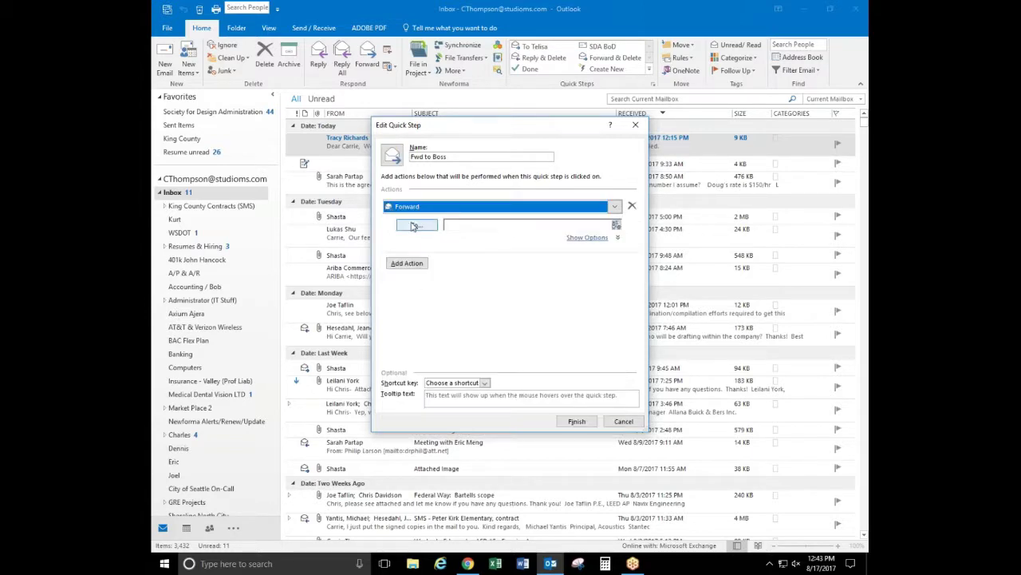
Address the Forward action to the boss by entering the contact's name and picking the address
{"action": "left_click", "coordinate": [467, 225]}
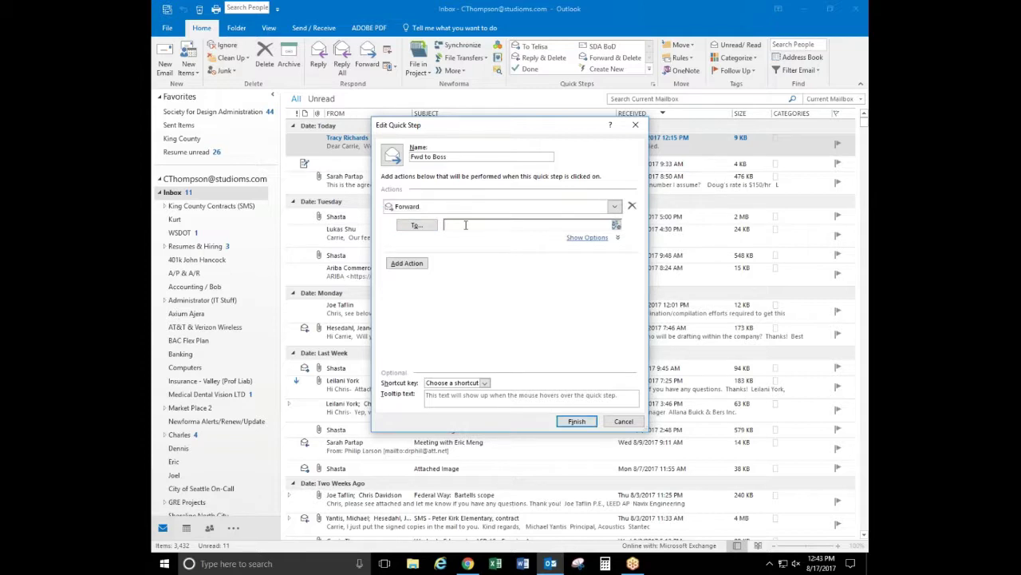
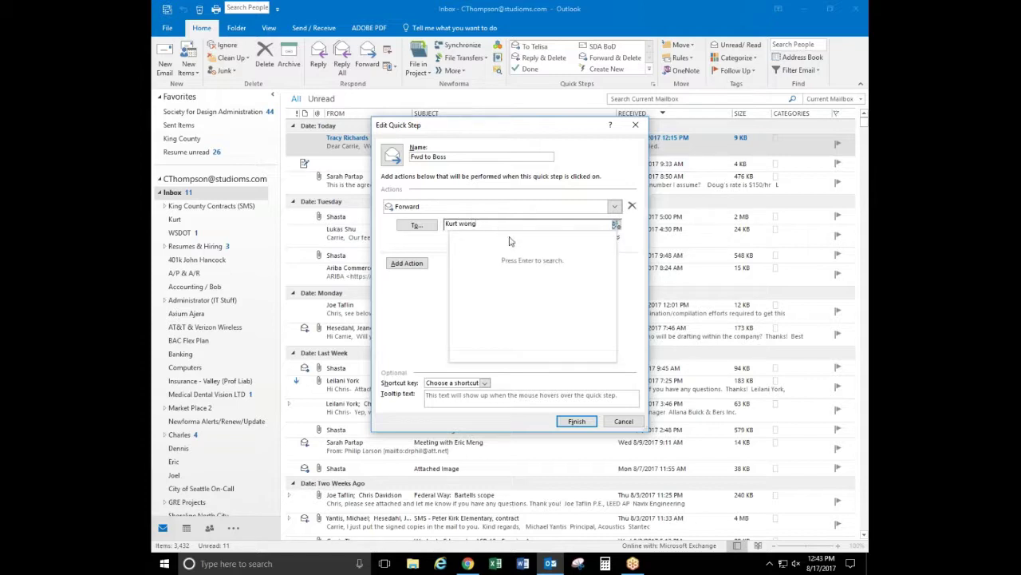
{"action": "key", "text": "Return"}
{"action": "left_click", "coordinate": [503, 233]}
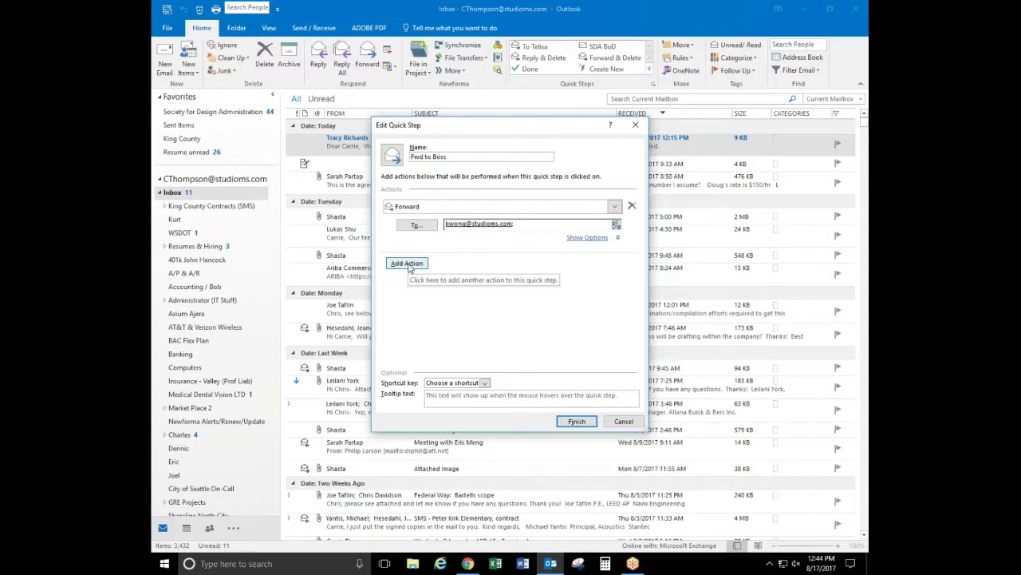
Add 'Move to folder' (the sender's folder) and 'Mark as read' actions to the quick step
{"action": "left_click", "coordinate": [408, 264]}
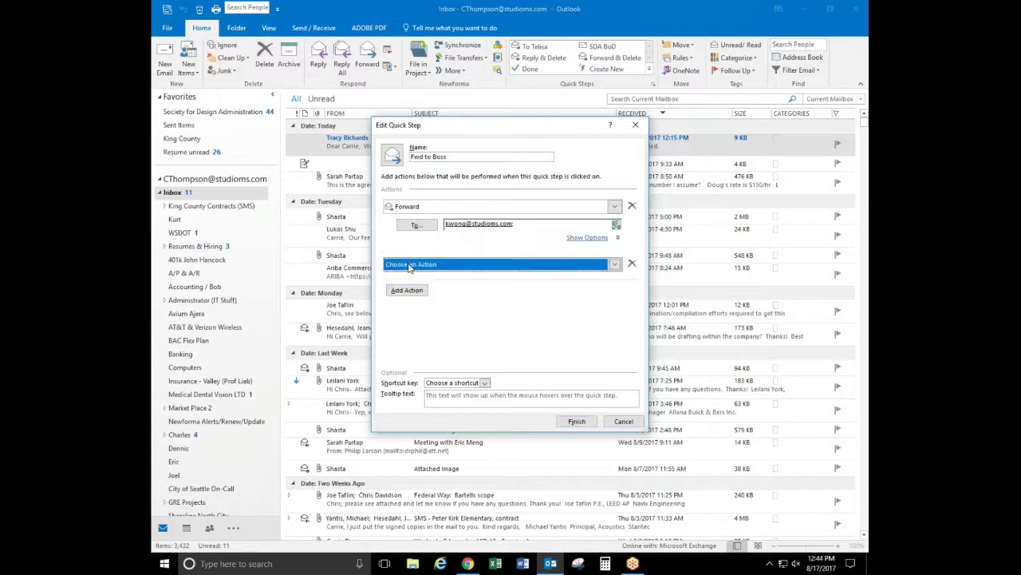
{"action": "left_click", "coordinate": [614, 267]}
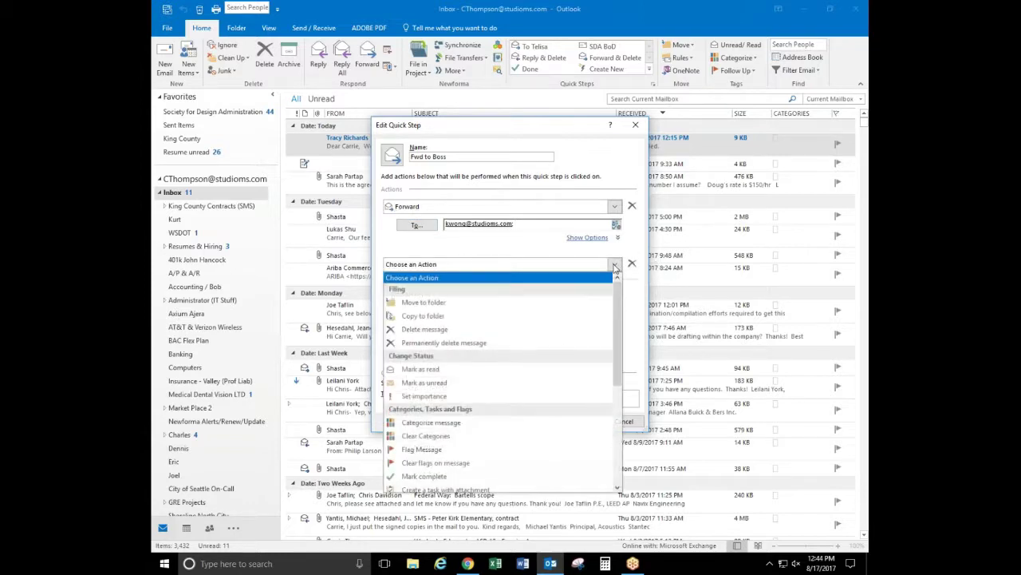
{"action": "left_click", "coordinate": [423, 303]}
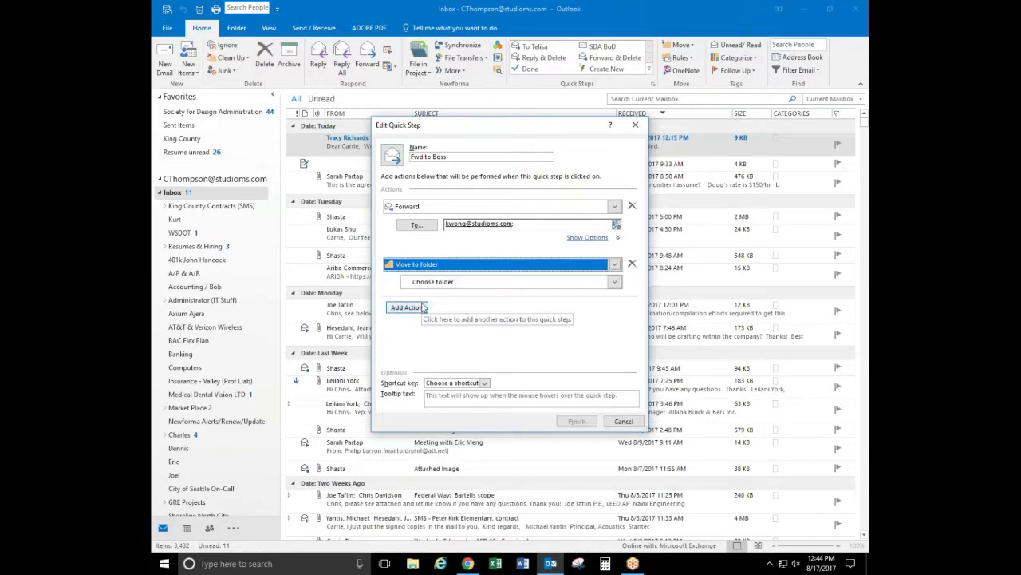
{"action": "left_click", "coordinate": [616, 283]}
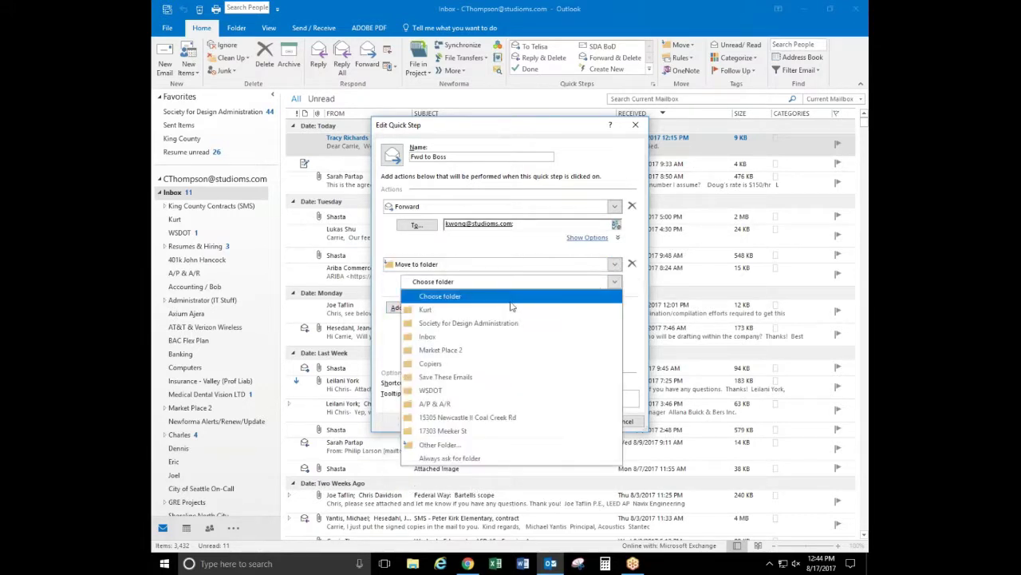
{"action": "left_click", "coordinate": [441, 313]}
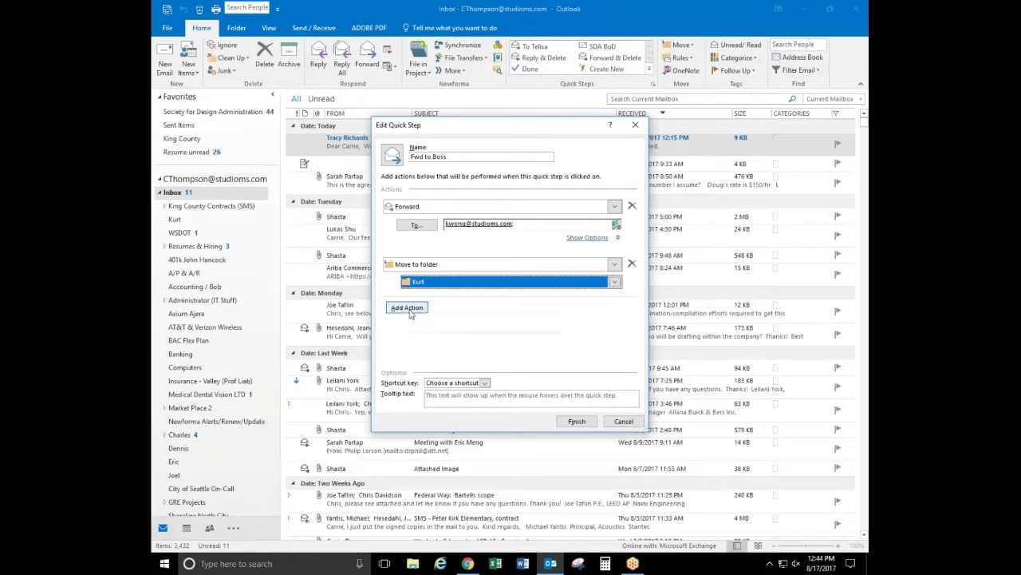
{"action": "left_click", "coordinate": [410, 309]}
{"action": "left_click", "coordinate": [612, 308]}
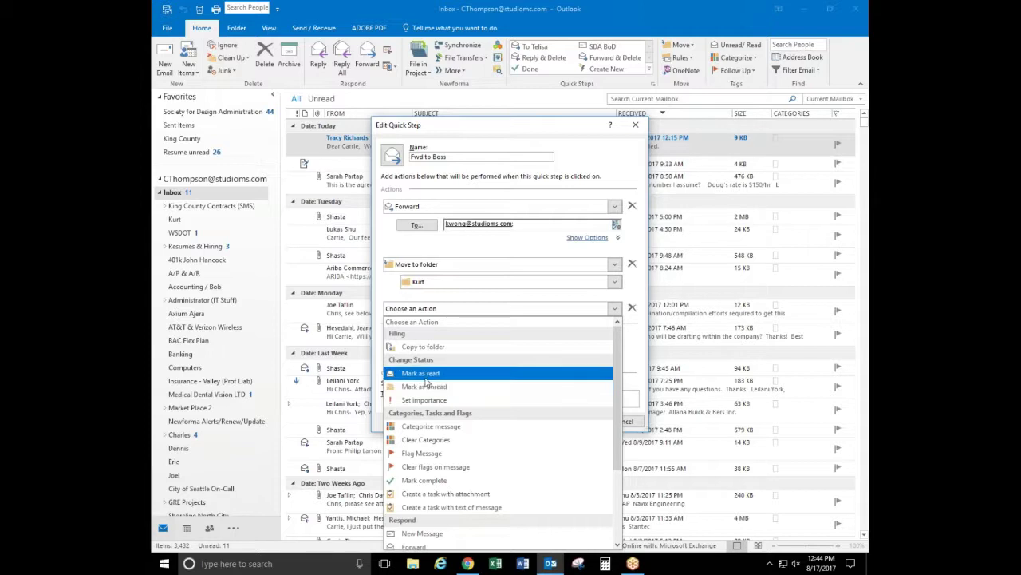
{"action": "left_click", "coordinate": [425, 372]}
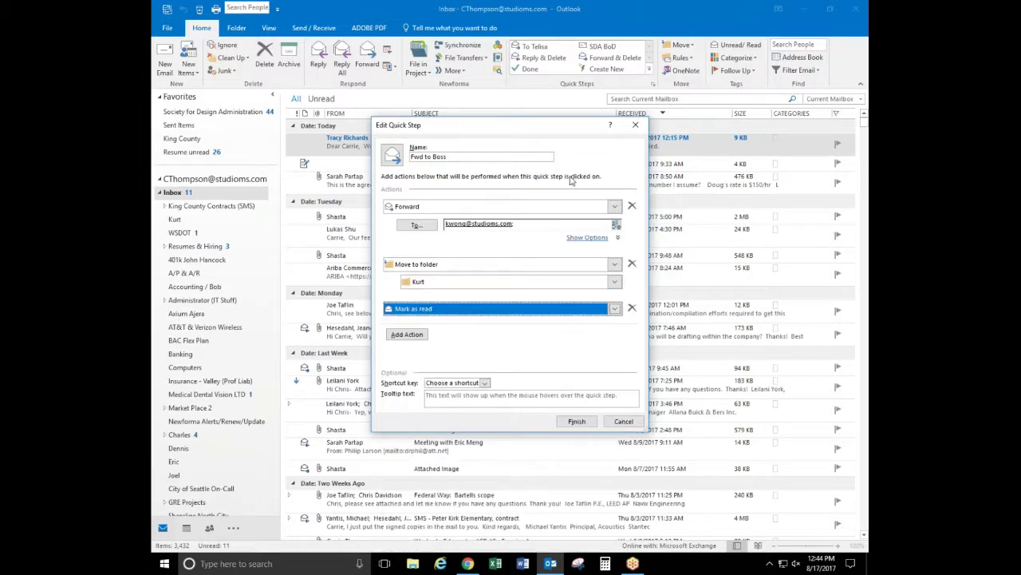
Remove the stray New Message and empty action rows, then save the quick step with Finish
{"action": "left_click", "coordinate": [422, 335]}
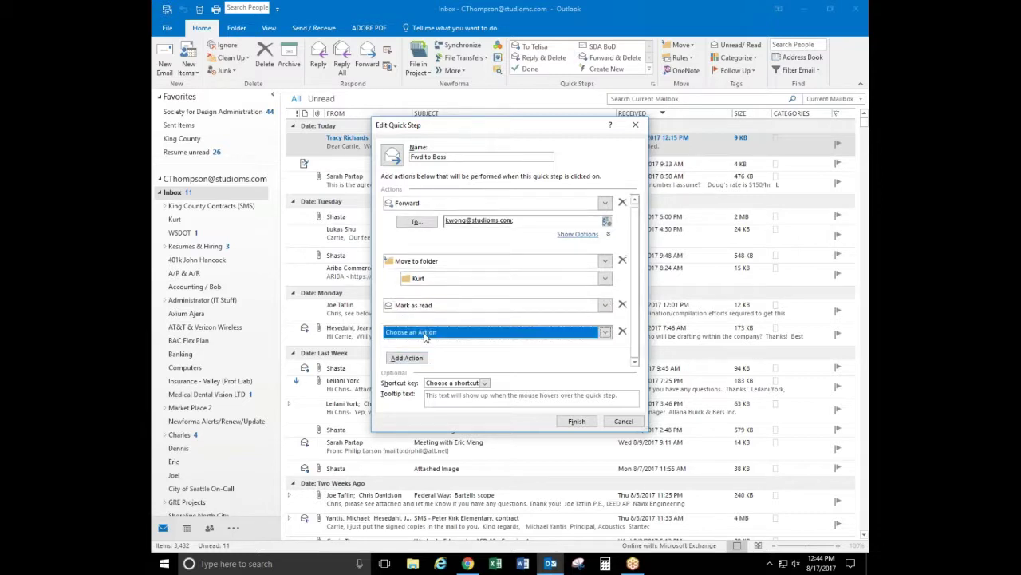
{"action": "left_click", "coordinate": [605, 332]}
{"action": "left_click_drag", "start_coordinate": [605, 228], "coordinate": [599, 289]}
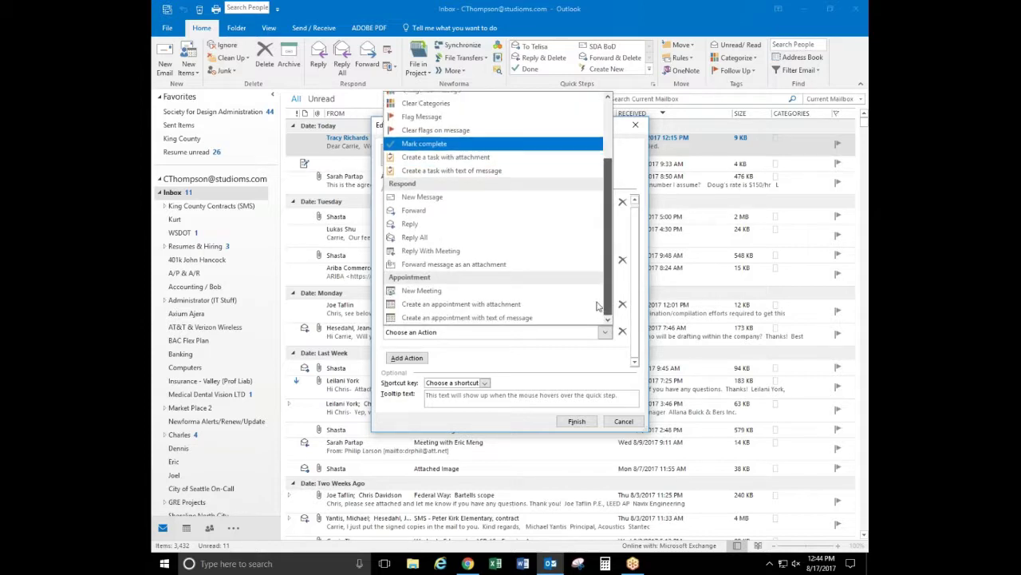
{"action": "scroll", "coordinate": [444, 253], "scroll_direction": "up", "scroll_amount": 1}
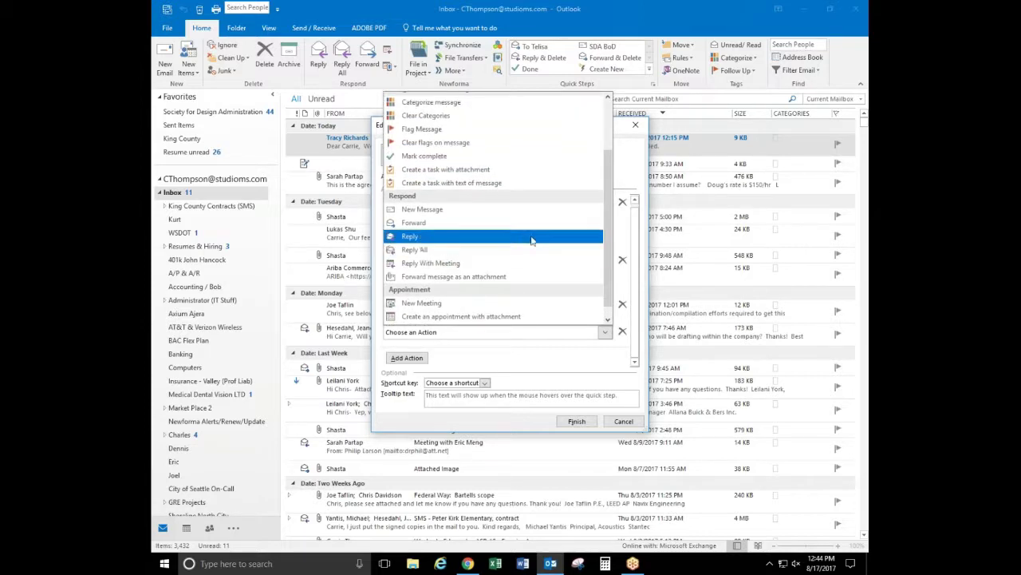
{"action": "left_click", "coordinate": [437, 211]}
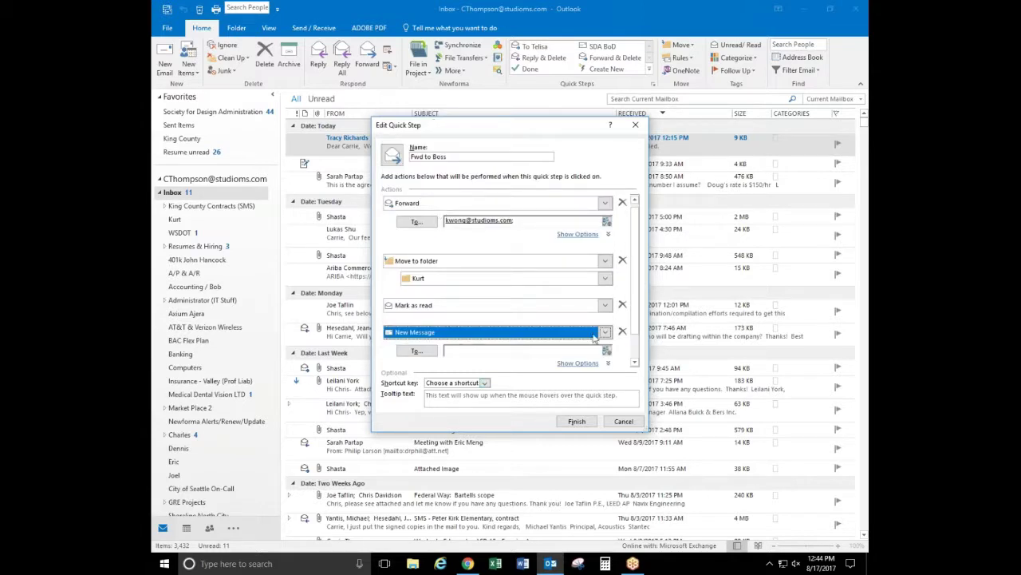
{"action": "left_click", "coordinate": [622, 331]}
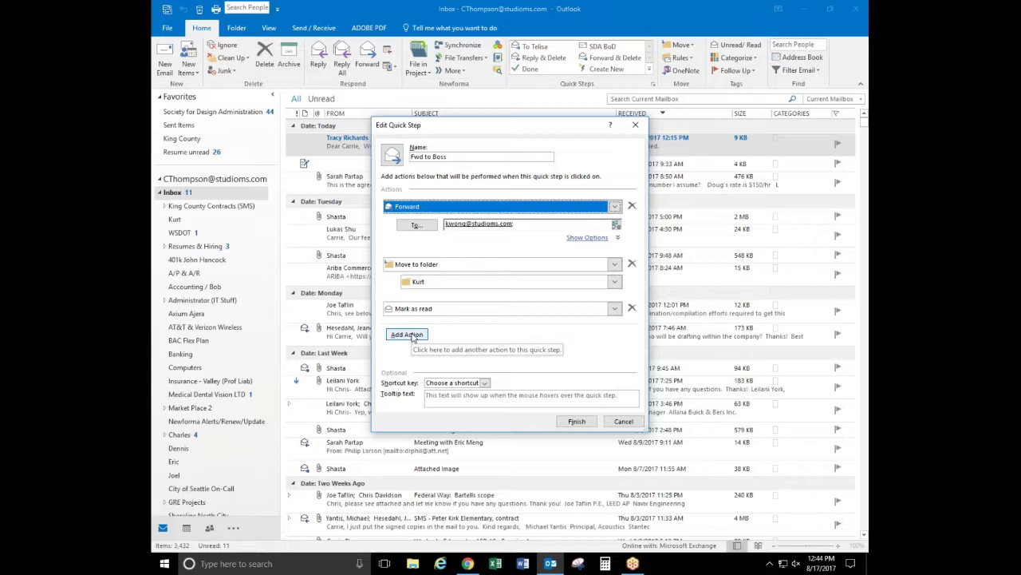
{"action": "left_click", "coordinate": [411, 336]}
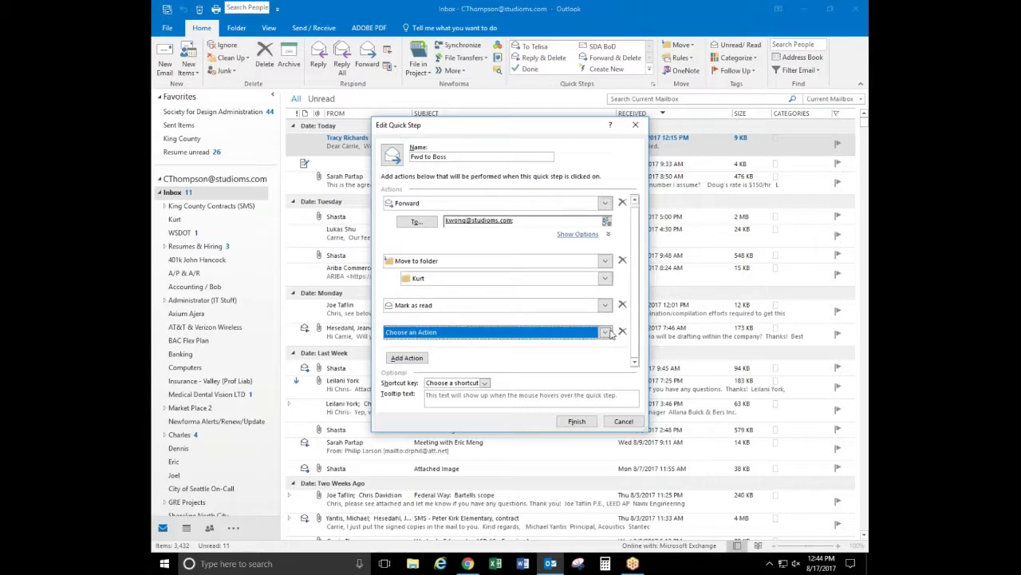
{"action": "left_click", "coordinate": [607, 332]}
{"action": "mouse_move", "coordinate": [613, 219]}
{"action": "left_mouse_down"}
{"action": "mouse_move", "coordinate": [605, 286]}
{"action": "mouse_move", "coordinate": [613, 215]}
{"action": "left_mouse_up"}
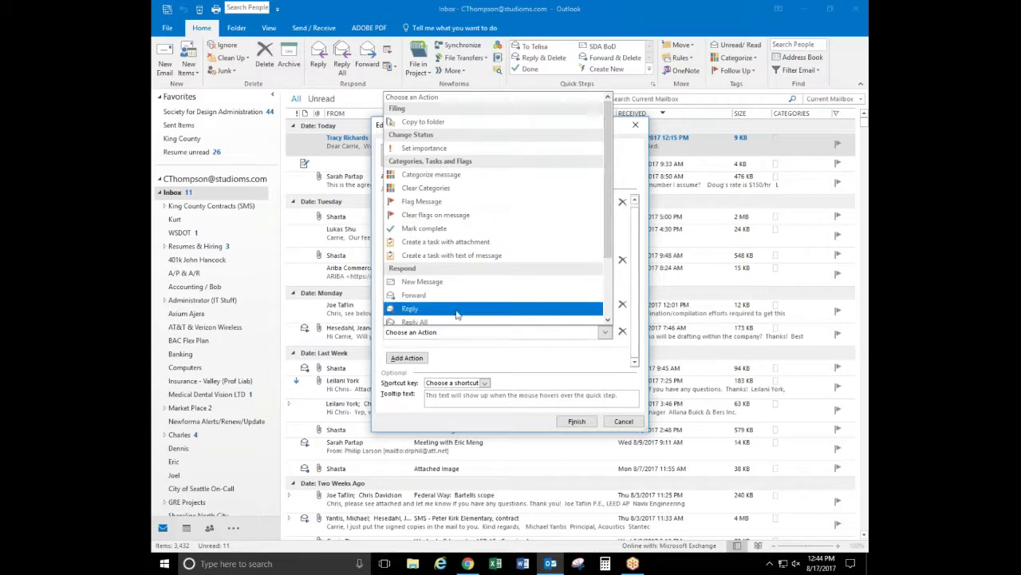
{"action": "left_click", "coordinate": [628, 194]}
{"action": "left_click", "coordinate": [623, 331]}
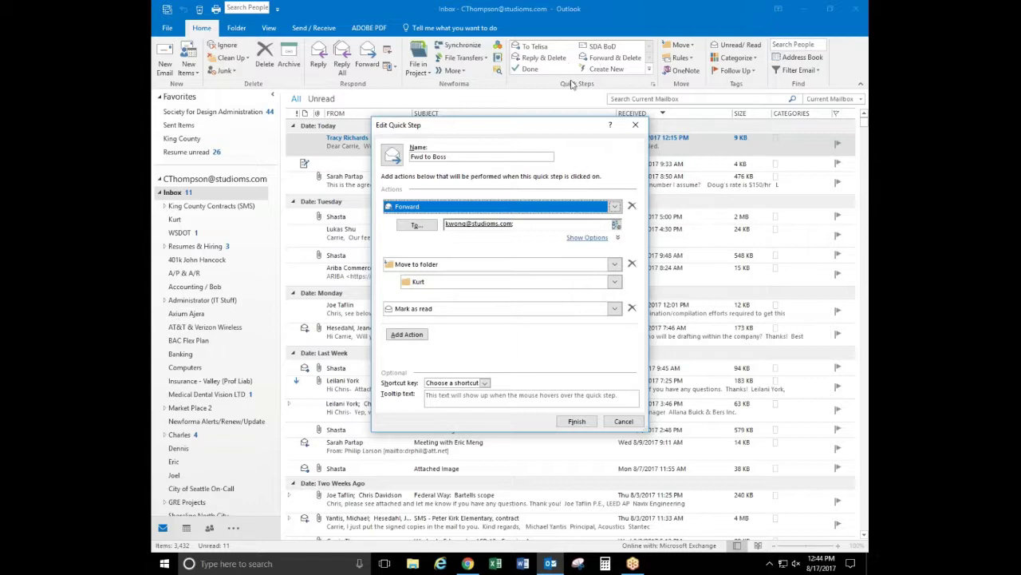
{"action": "left_click", "coordinate": [576, 420]}
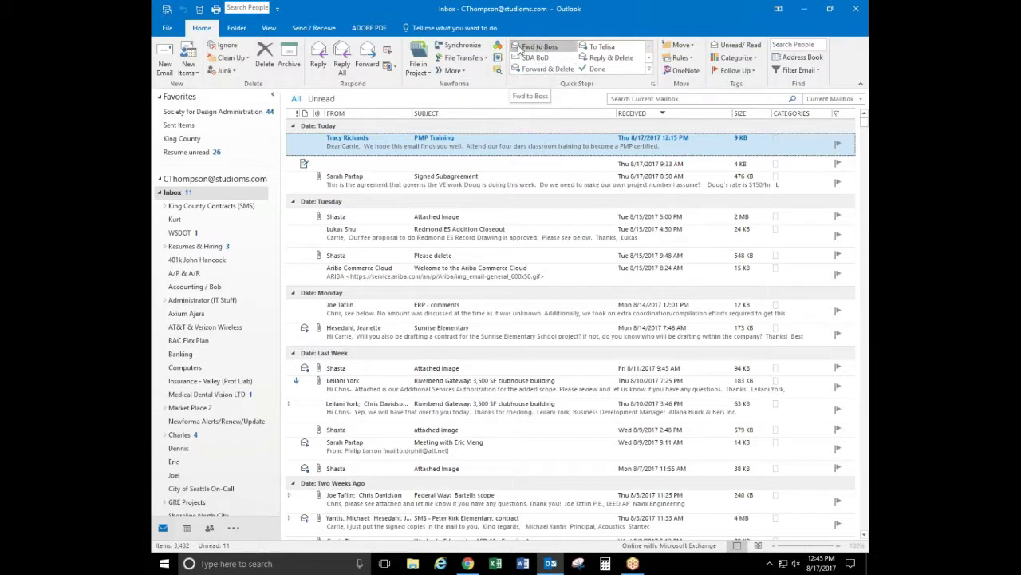
{"action": "left_click", "coordinate": [650, 70]}
{"action": "mouse_move", "coordinate": [650, 95]}
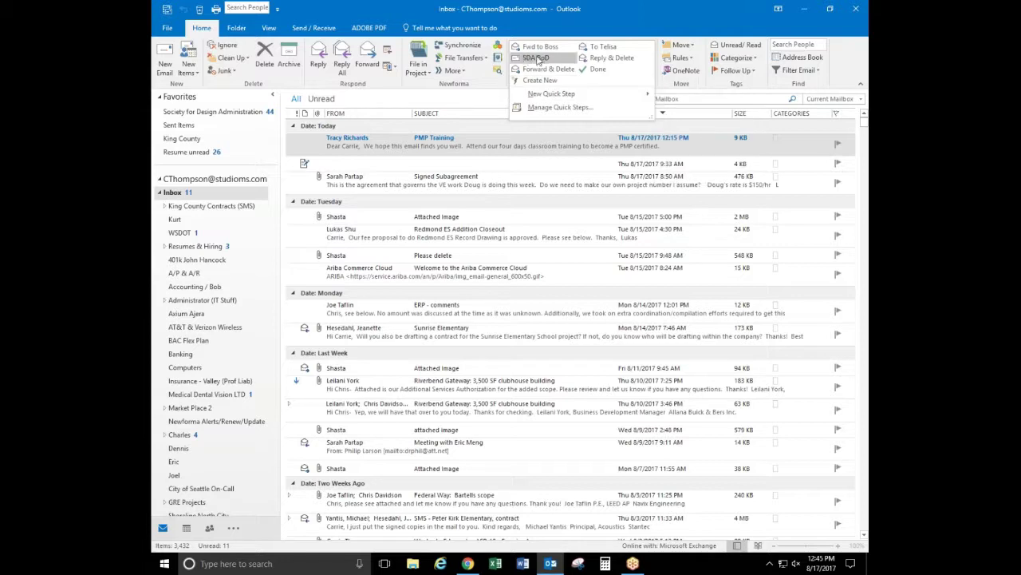
{"action": "mouse_move", "coordinate": [615, 94]}
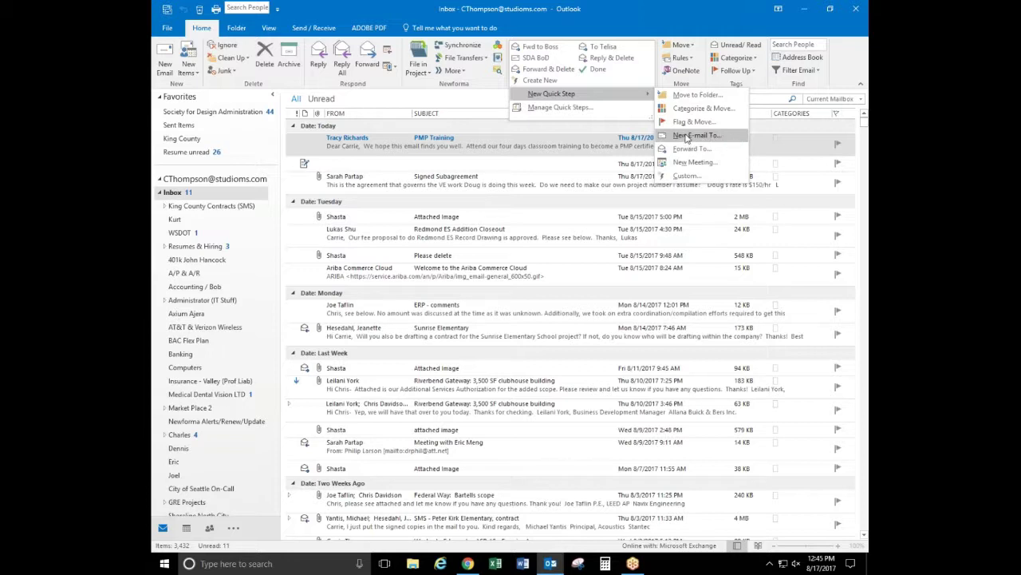
{"action": "left_click", "coordinate": [686, 137]}
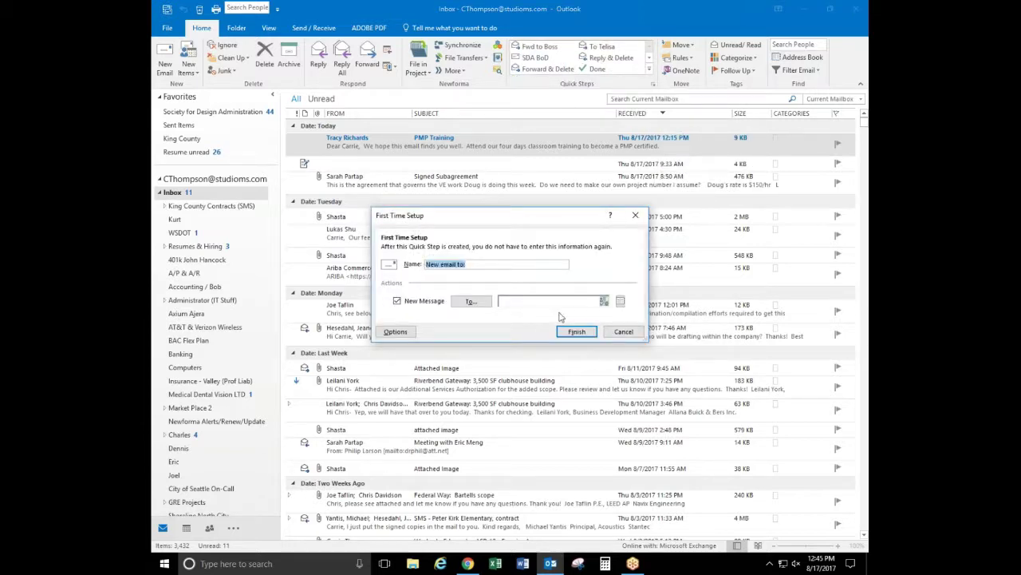
{"action": "left_click", "coordinate": [622, 331]}
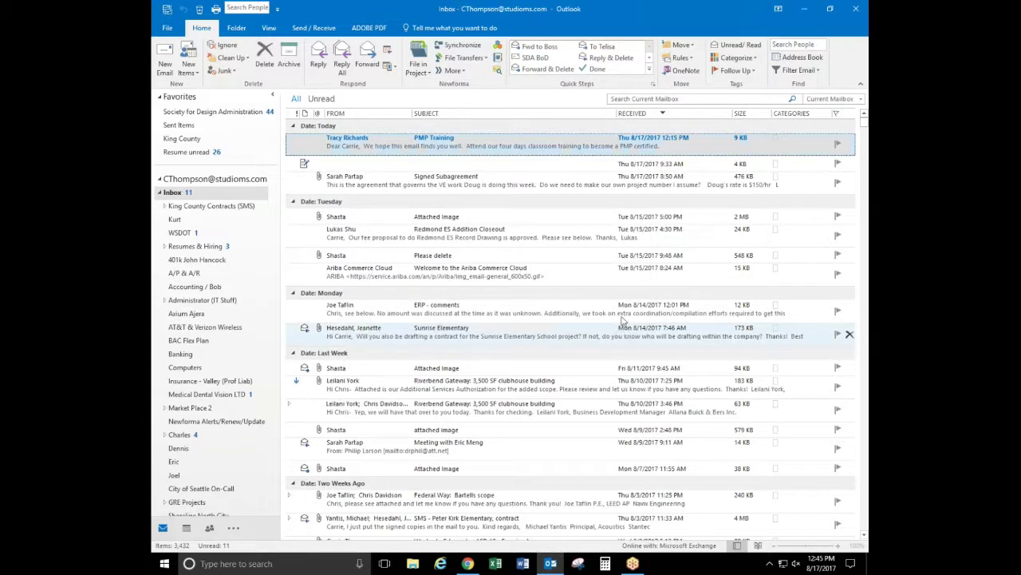
{"action": "left_click", "coordinate": [654, 84]}
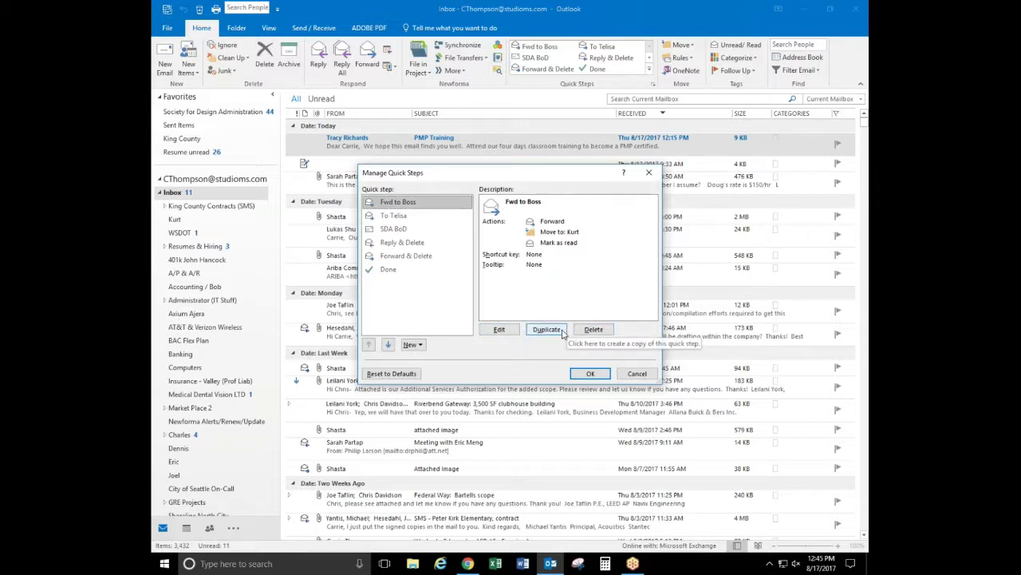
{"action": "left_click", "coordinate": [637, 373]}
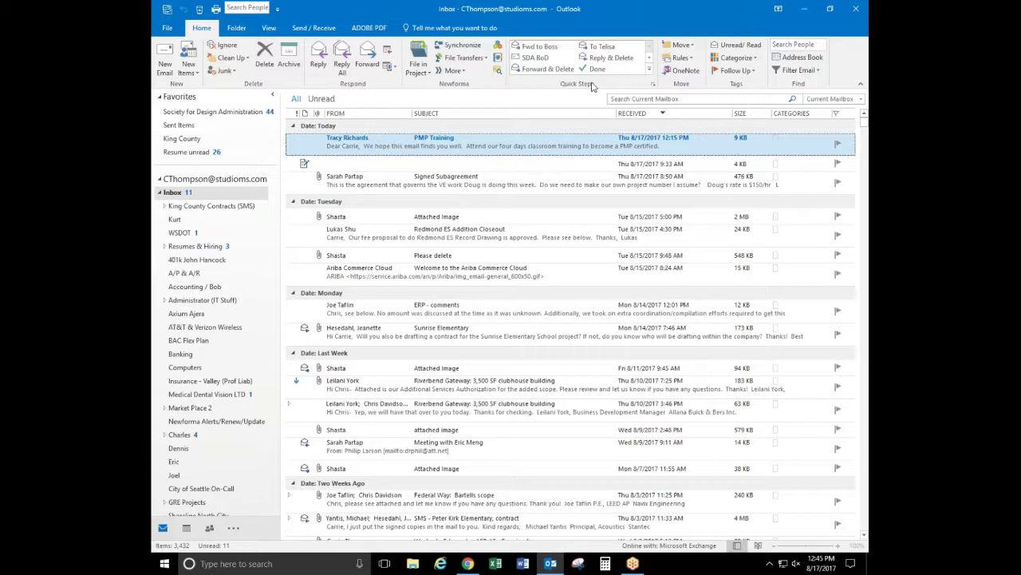
Search the current mailbox for 'invoice' so matching messages are listed by date
{"action": "left_click", "coordinate": [640, 98]}
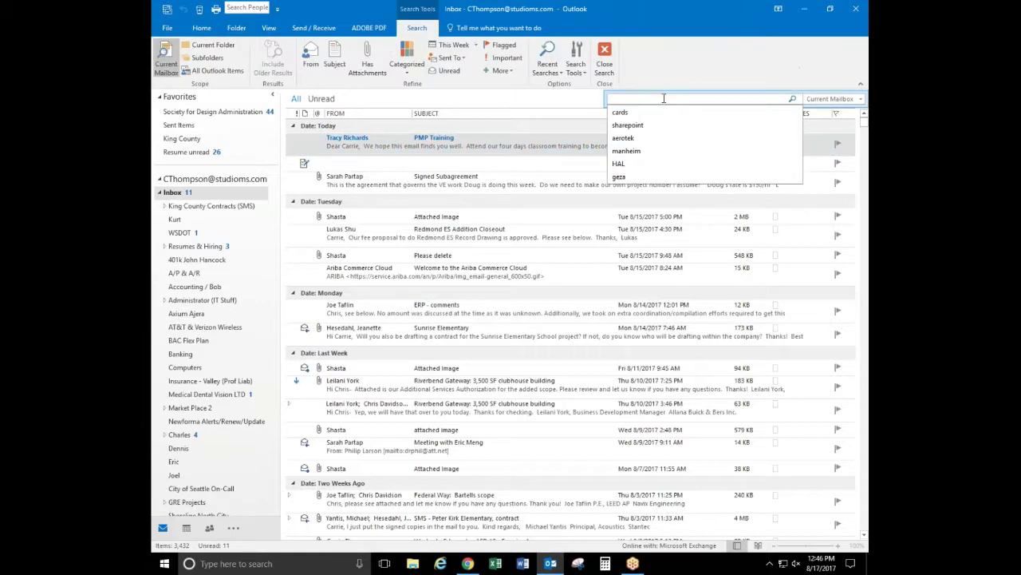
{"action": "left_click", "coordinate": [656, 98]}
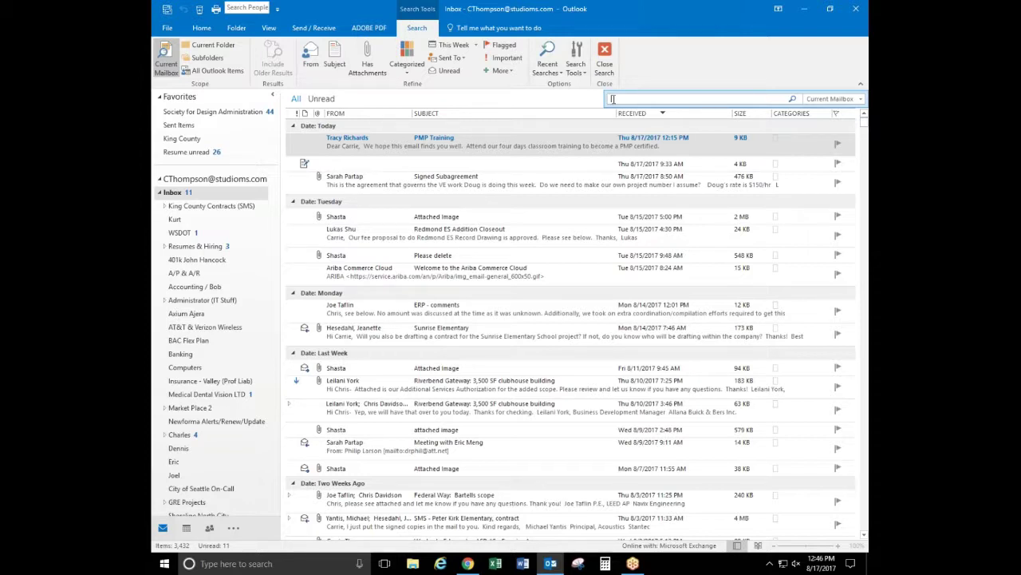
{"action": "type", "text": "invoice"}
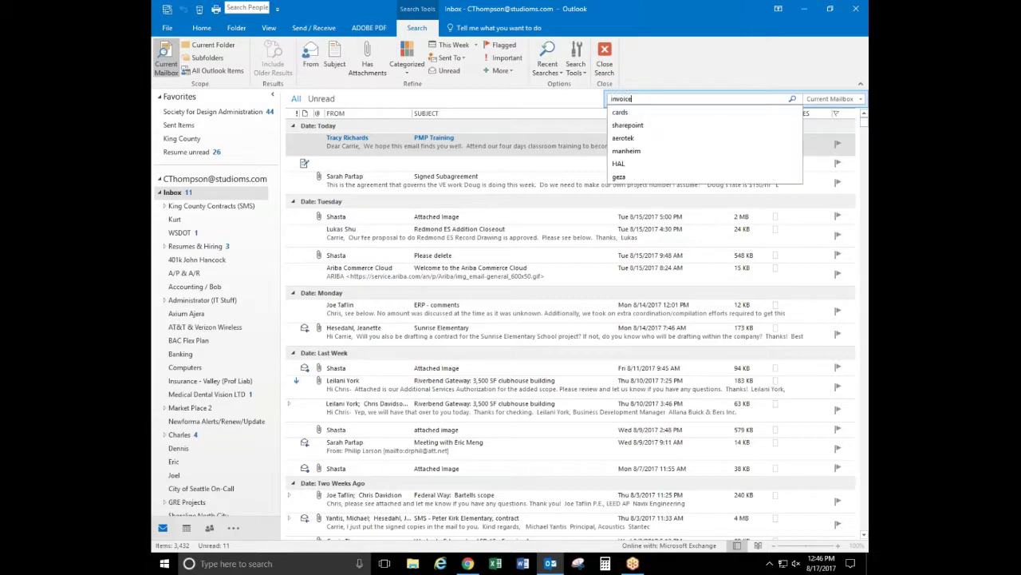
{"action": "key", "text": "Return"}
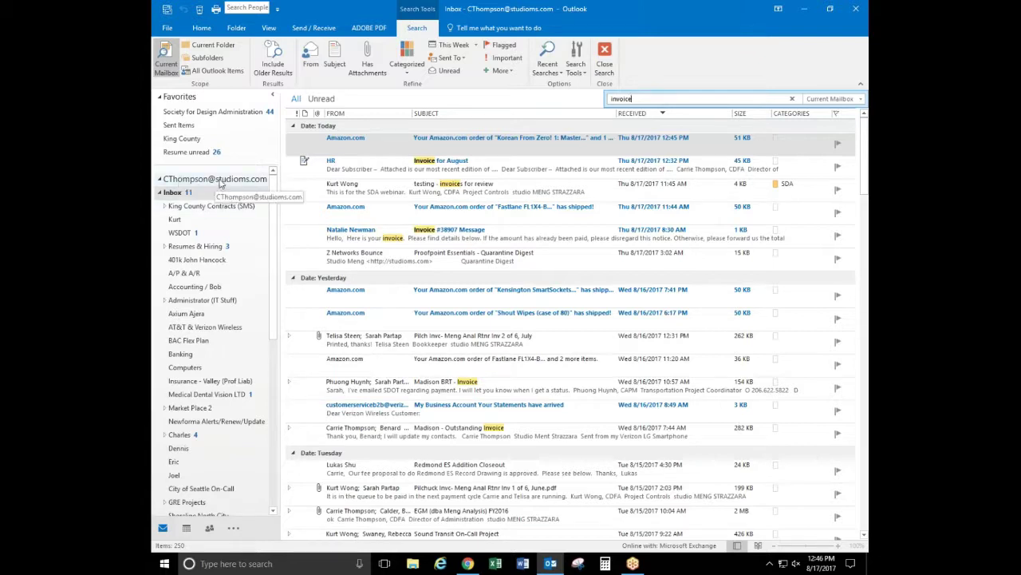
{"action": "left_click", "coordinate": [861, 101]}
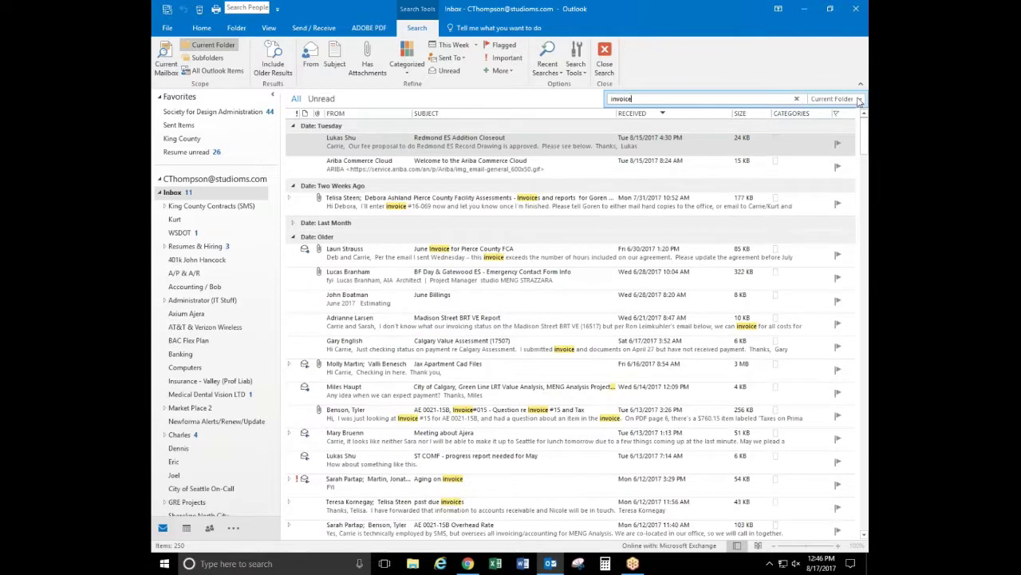
{"action": "left_click", "coordinate": [859, 99]}
{"action": "left_click", "coordinate": [826, 123]}
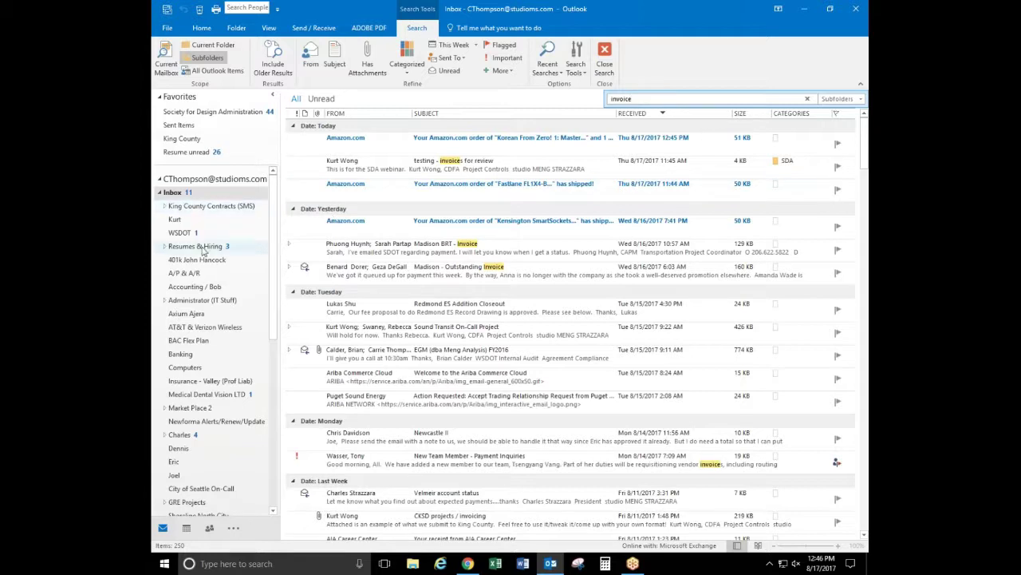
{"action": "left_click", "coordinate": [861, 99]}
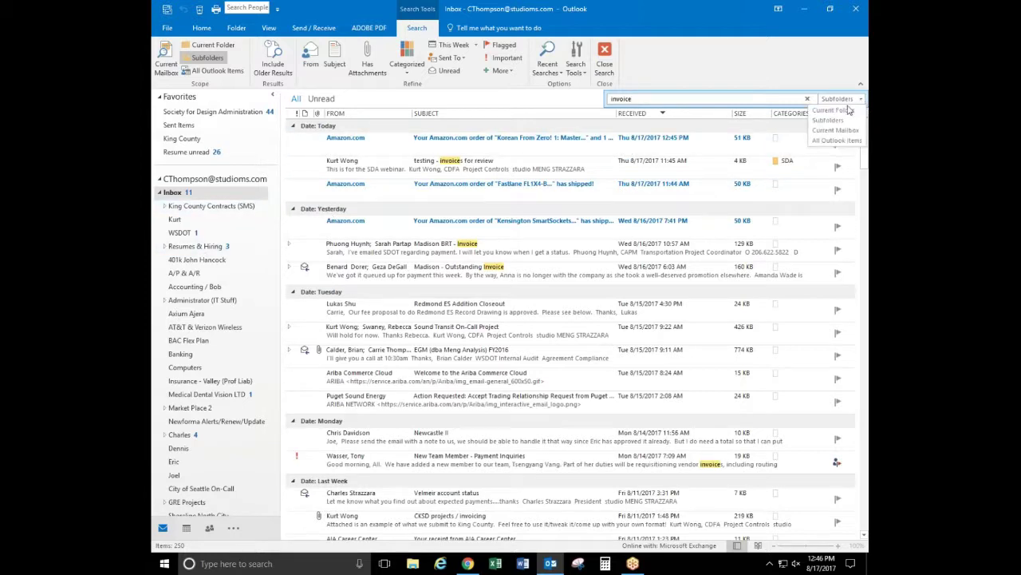
{"action": "left_click", "coordinate": [836, 130]}
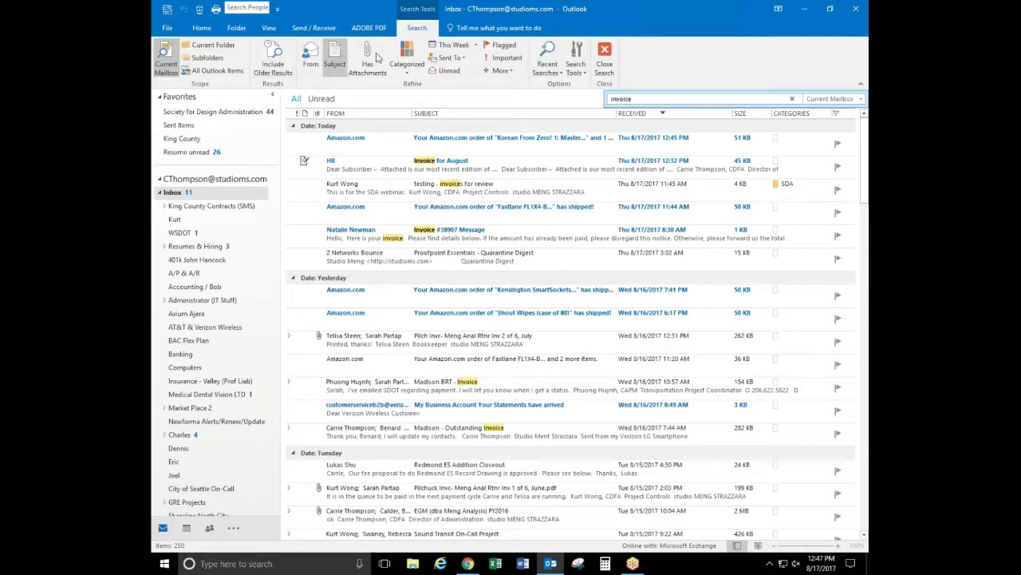
{"action": "left_click", "coordinate": [455, 58]}
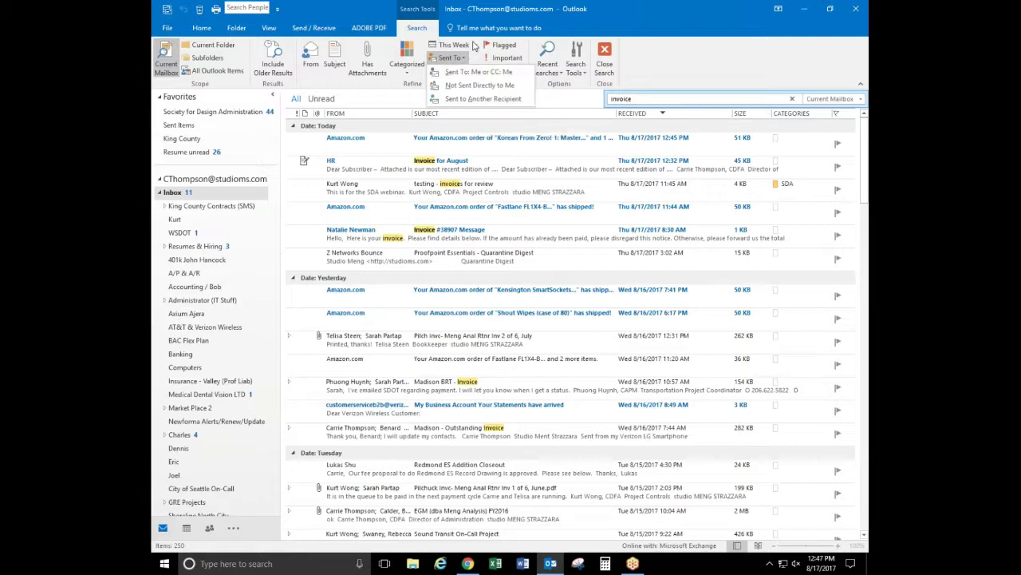
{"action": "left_click", "coordinate": [477, 45]}
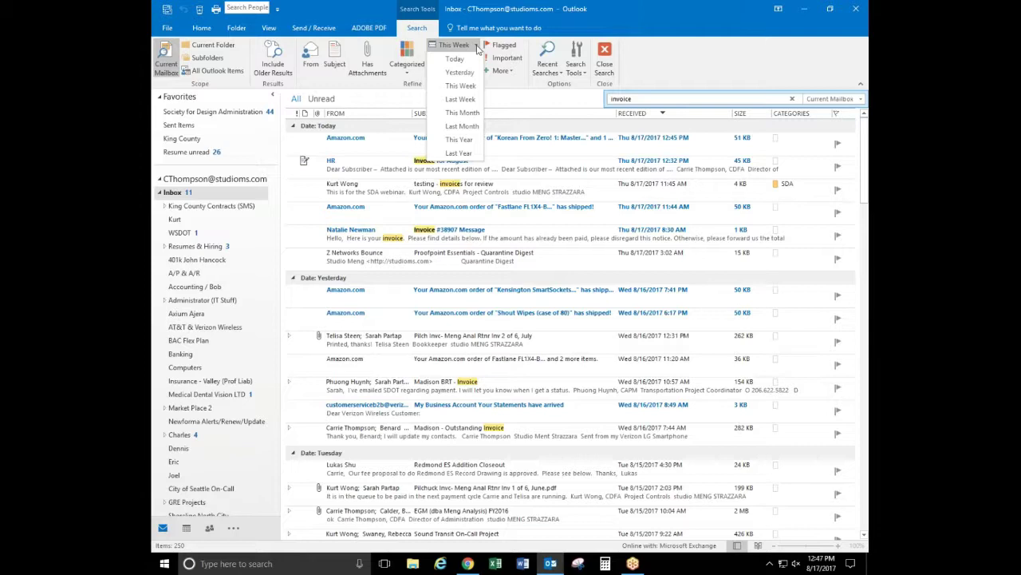
{"action": "left_click", "coordinate": [370, 70]}
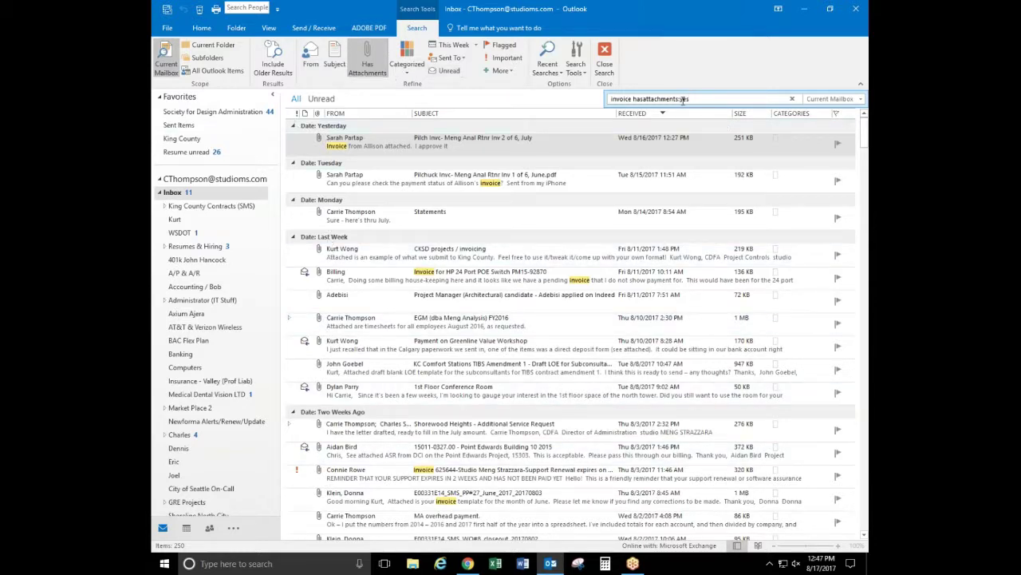
{"action": "left_click", "coordinate": [372, 67]}
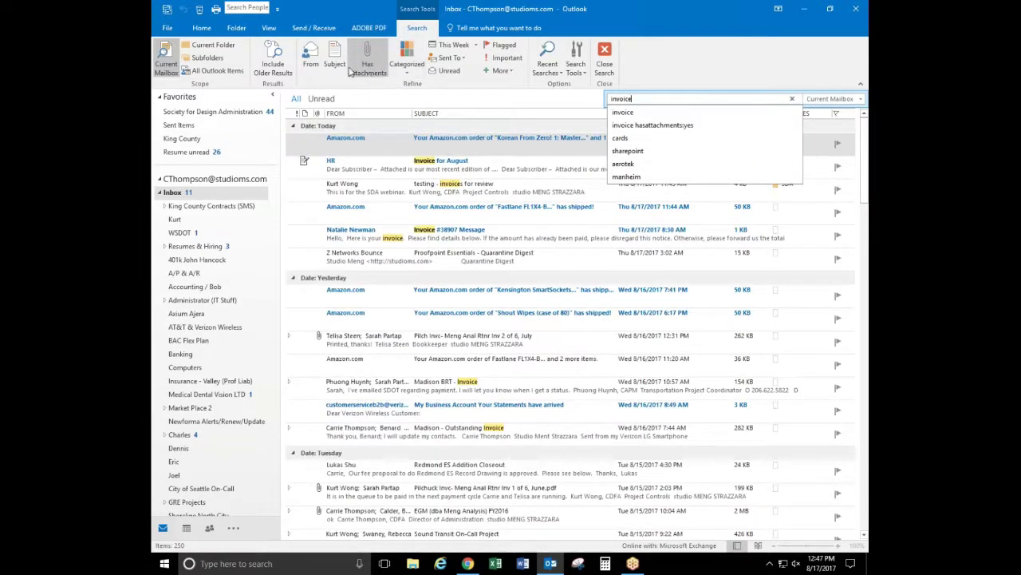
{"action": "left_click", "coordinate": [486, 71]}
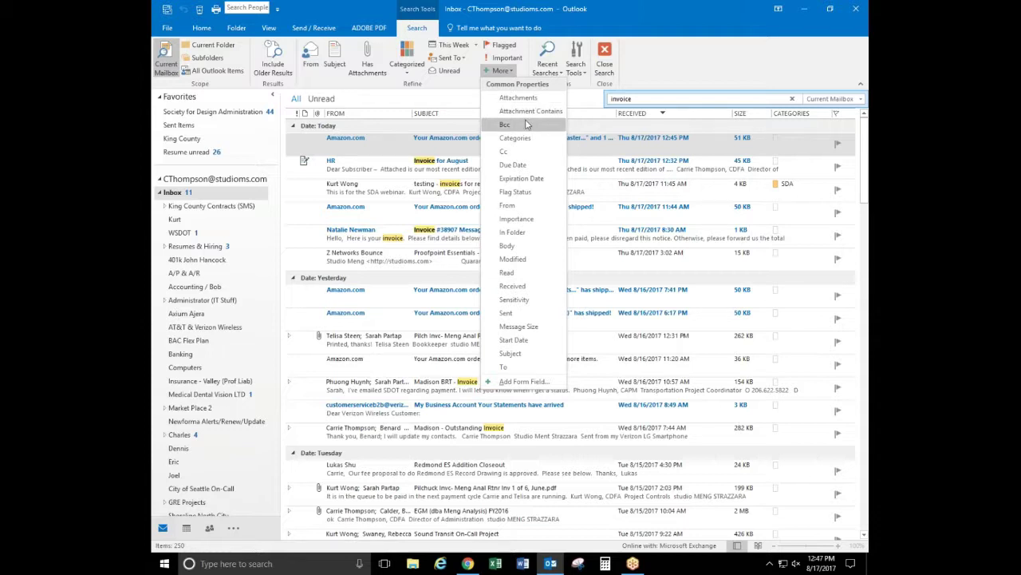
{"action": "left_click", "coordinate": [501, 71]}
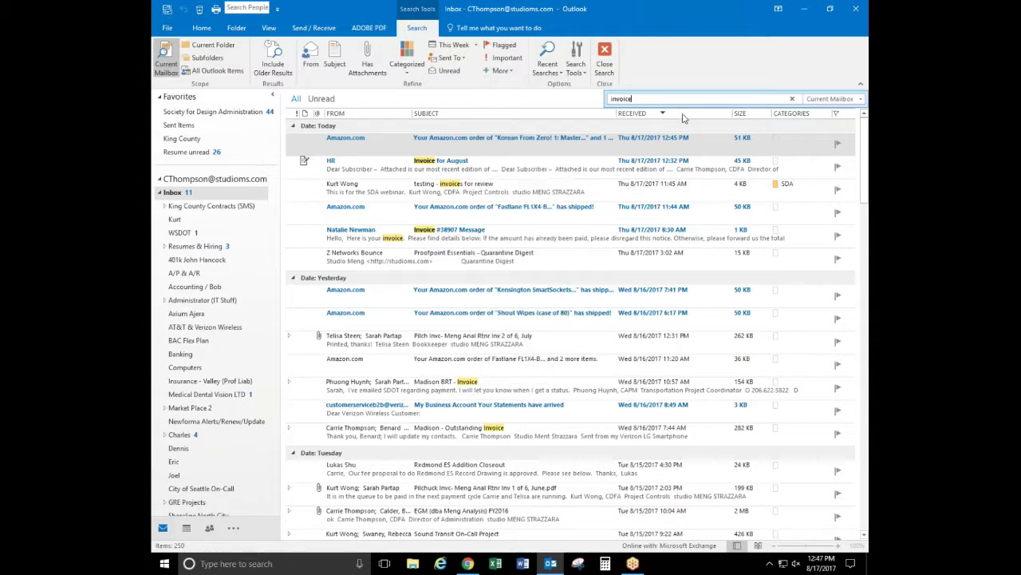
Clear the invoice search to restore the 3,432-item Inbox and collapse its subfolders
{"action": "left_click", "coordinate": [793, 98]}
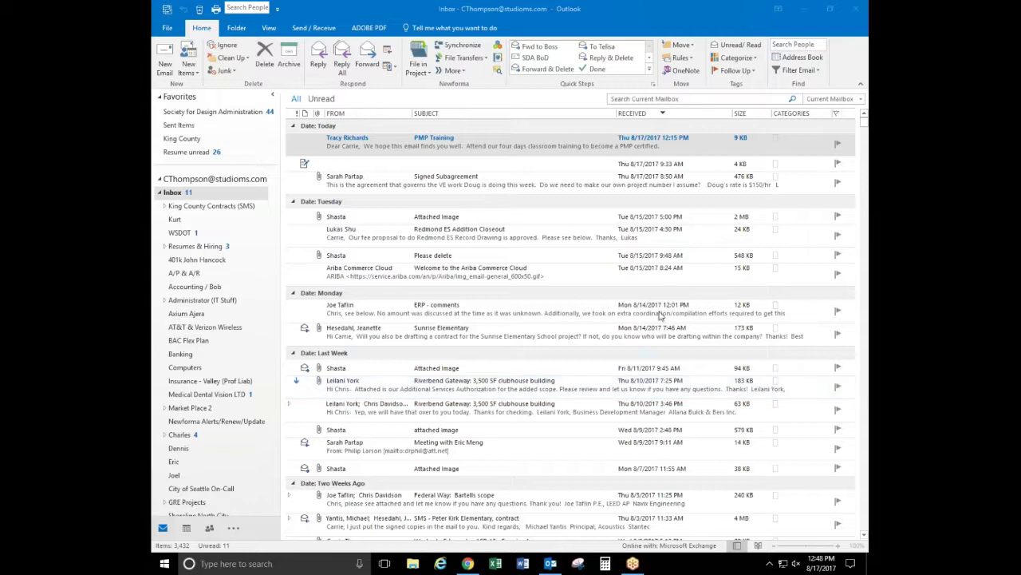
{"action": "left_click", "coordinate": [273, 227]}
{"action": "scroll", "coordinate": [269, 369], "scroll_direction": "down", "scroll_amount": 5}
{"action": "scroll", "coordinate": [269, 365], "scroll_direction": "up", "scroll_amount": 5}
{"action": "scroll", "coordinate": [167, 199], "scroll_direction": "up", "scroll_amount": 1}
{"action": "left_click", "coordinate": [160, 192]}
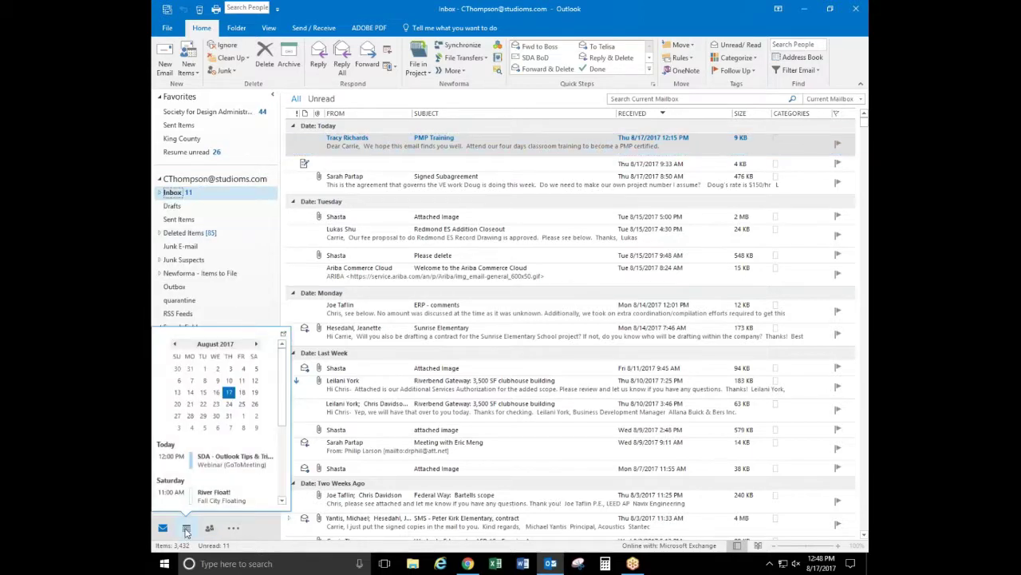
{"action": "left_click", "coordinate": [186, 529]}
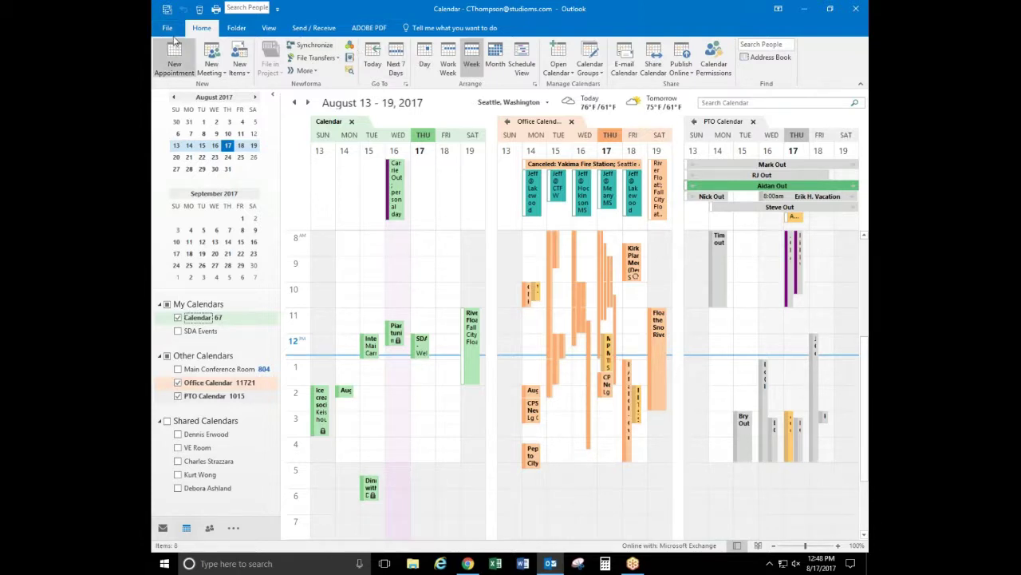
{"action": "left_click", "coordinate": [163, 528]}
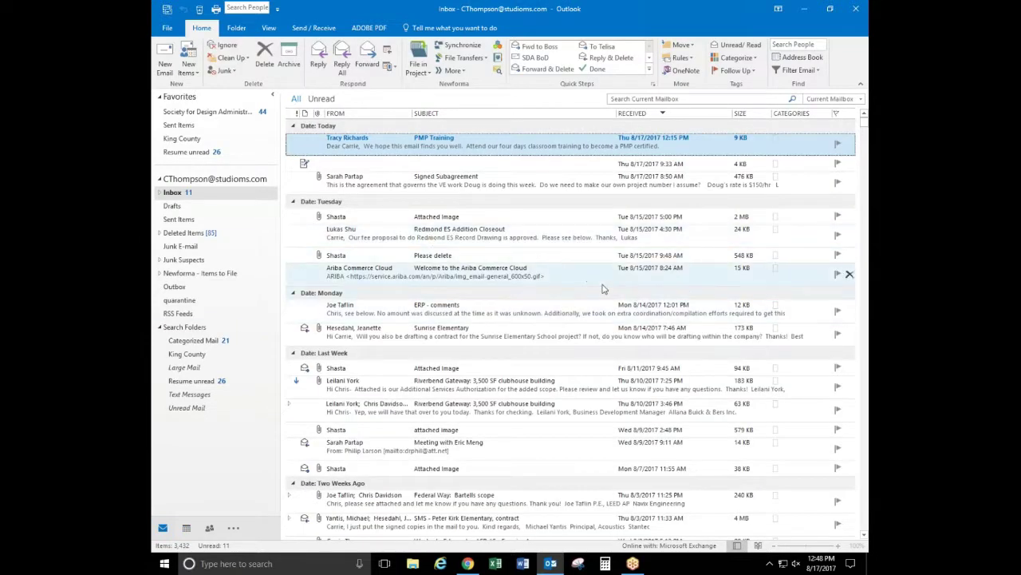
Search the mailbox for the exact quoted phrase "board of directors"
{"action": "left_click", "coordinate": [626, 99]}
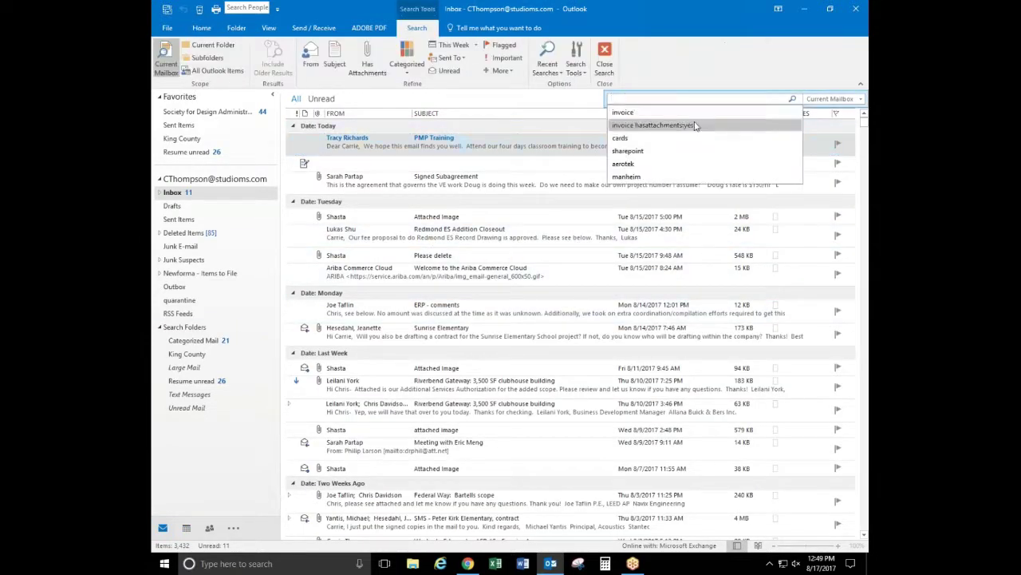
{"action": "type", "text": "1099"}
{"action": "key", "text": "BackSpace"}
{"action": "key", "text": "BackSpace"}
{"action": "key", "text": "BackSpace"}
{"action": "type", "text": "board of directors"}
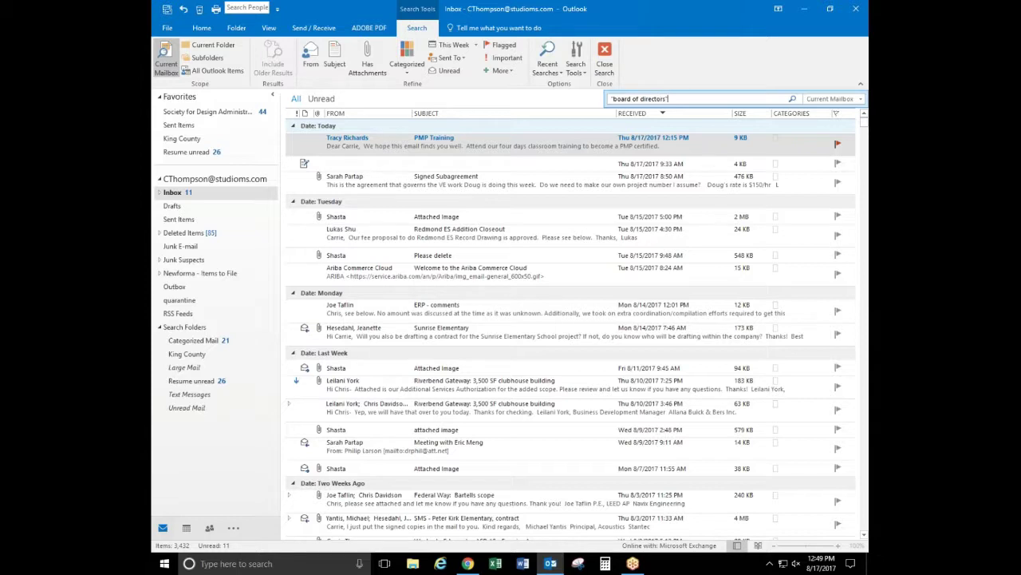
{"action": "type", "text": "\""}
{"action": "key", "text": "Return"}
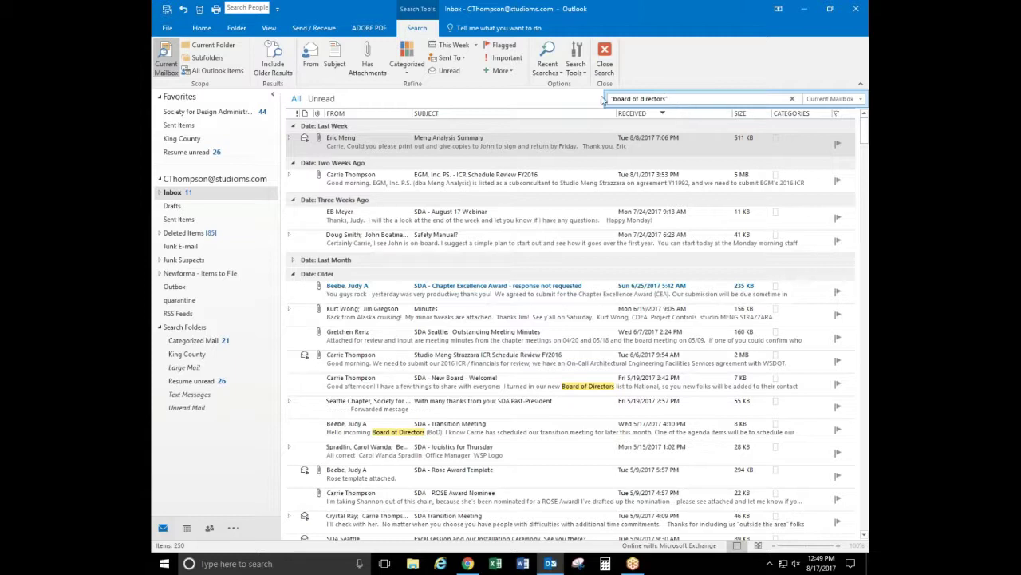
Try a dir* wildcard query, then rerun the "board of directors" search from recent searches
{"action": "left_click_drag", "start_coordinate": [675, 99], "coordinate": [561, 102]}
{"action": "type", "text": "dir"}
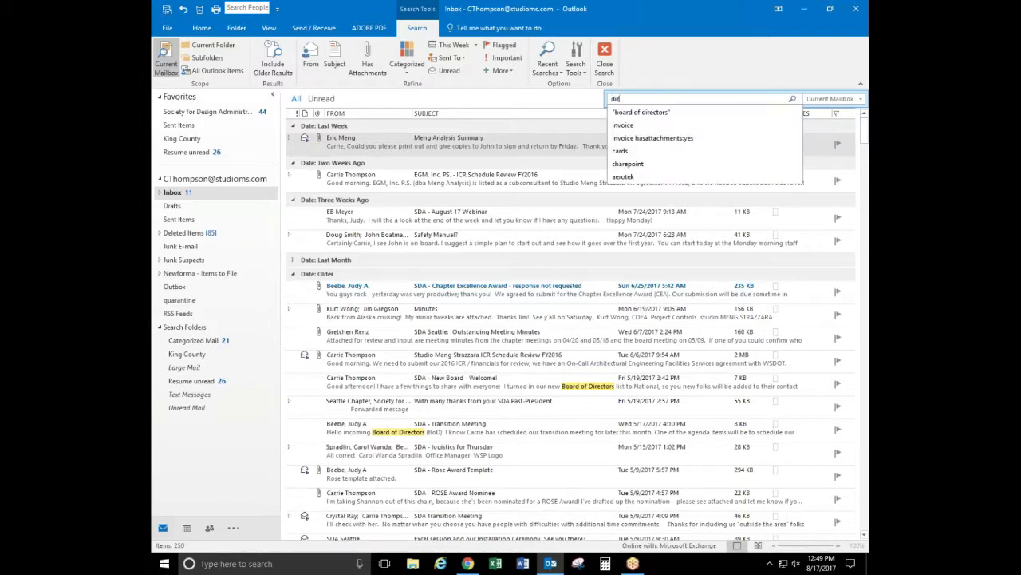
{"action": "type", "text": "*"}
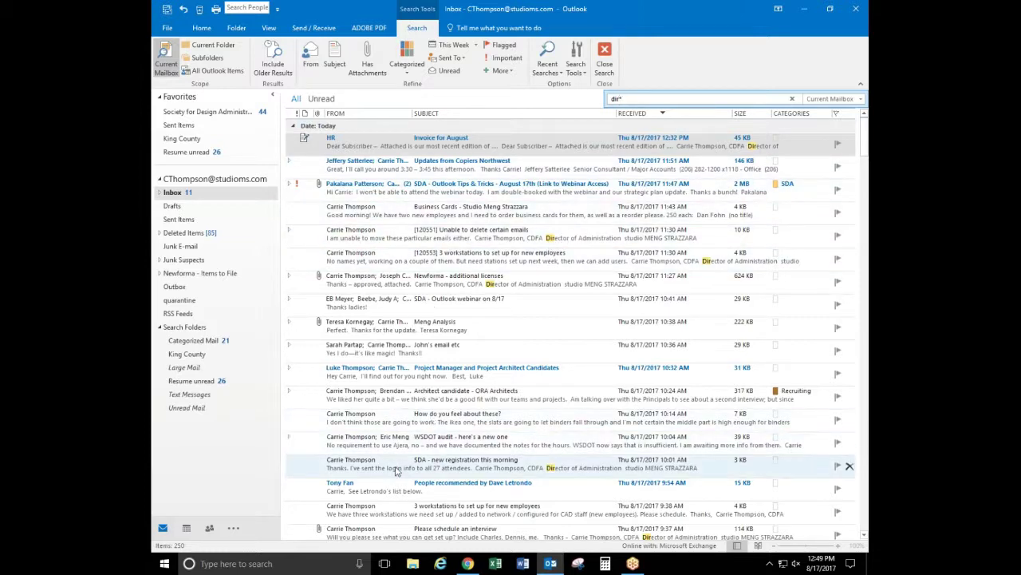
{"action": "key", "text": "BackSpace"}
{"action": "key", "text": "BackSpace"}
{"action": "key", "text": "BackSpace"}
{"action": "key", "text": "BackSpace"}
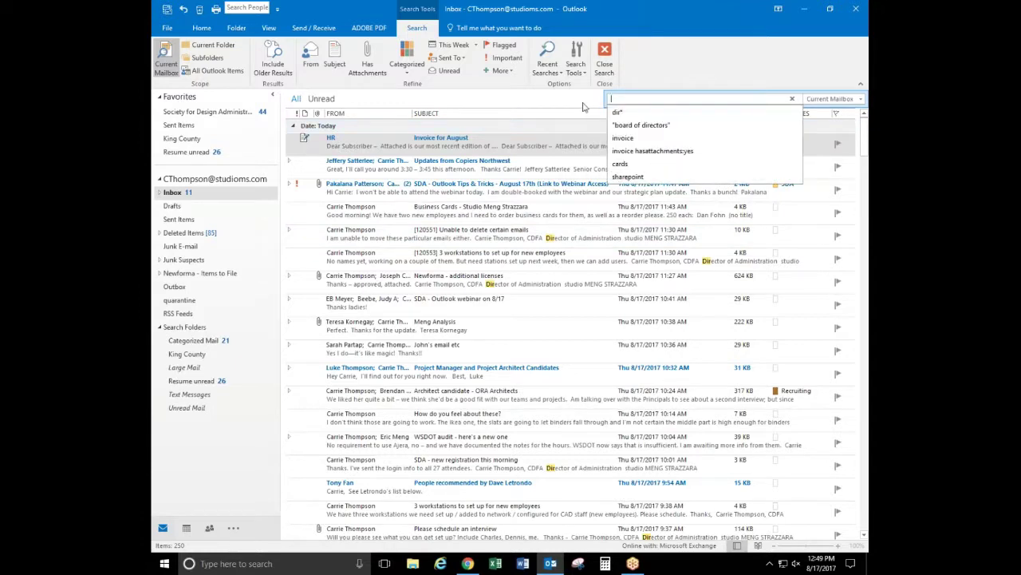
{"action": "left_click", "coordinate": [667, 130]}
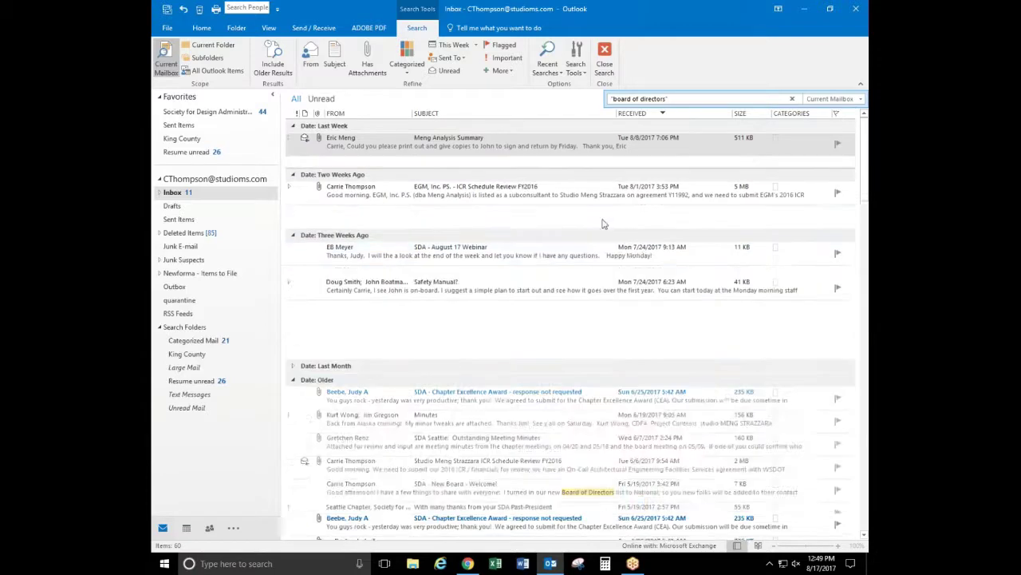